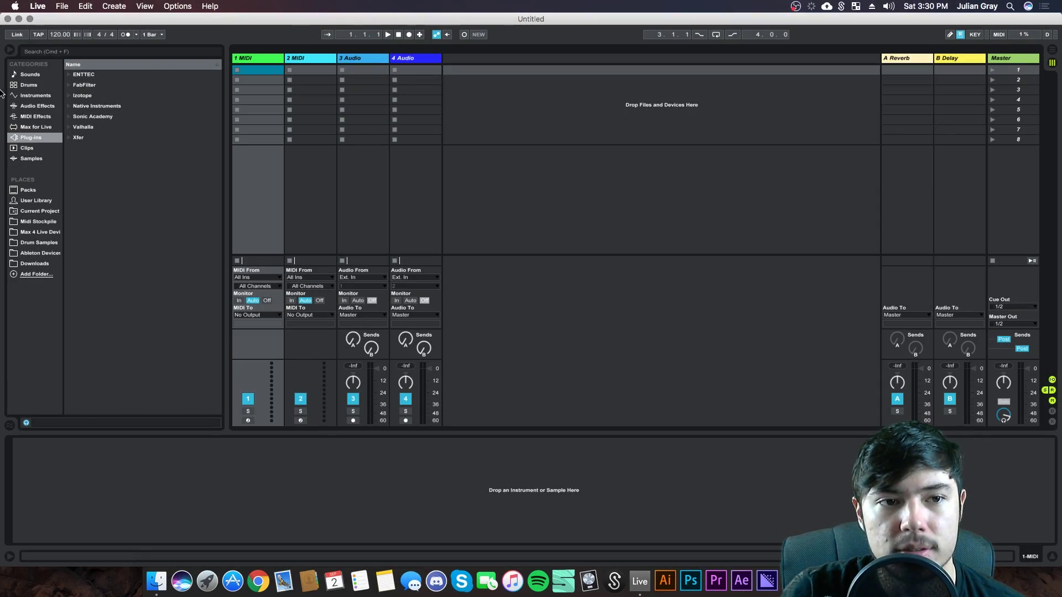
Load the ENTTEC DMXIS-INST plug-in onto the first MIDI track and reposition its window
click(67, 75)
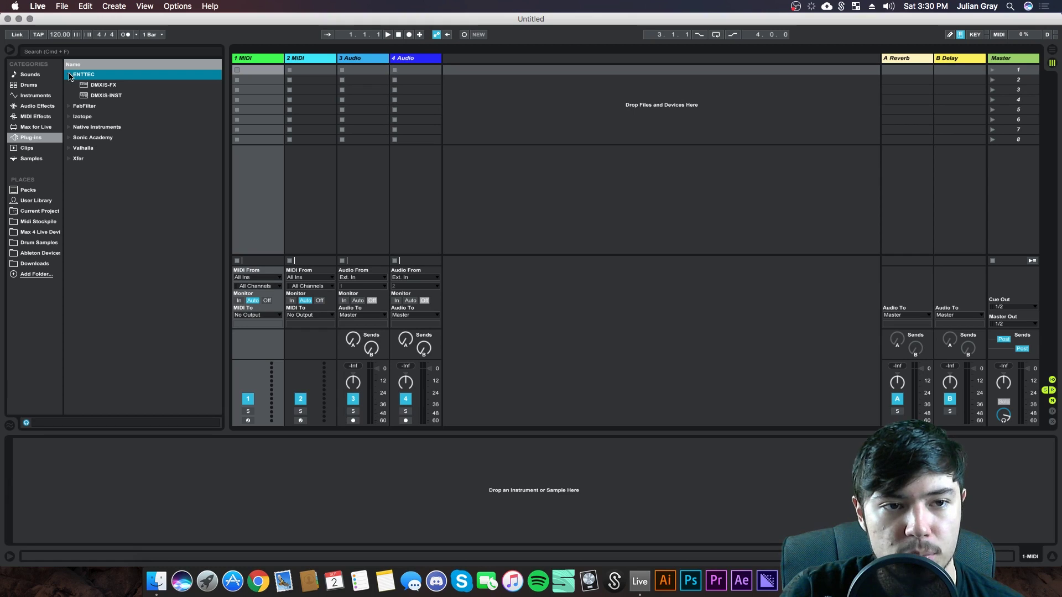
click(114, 97)
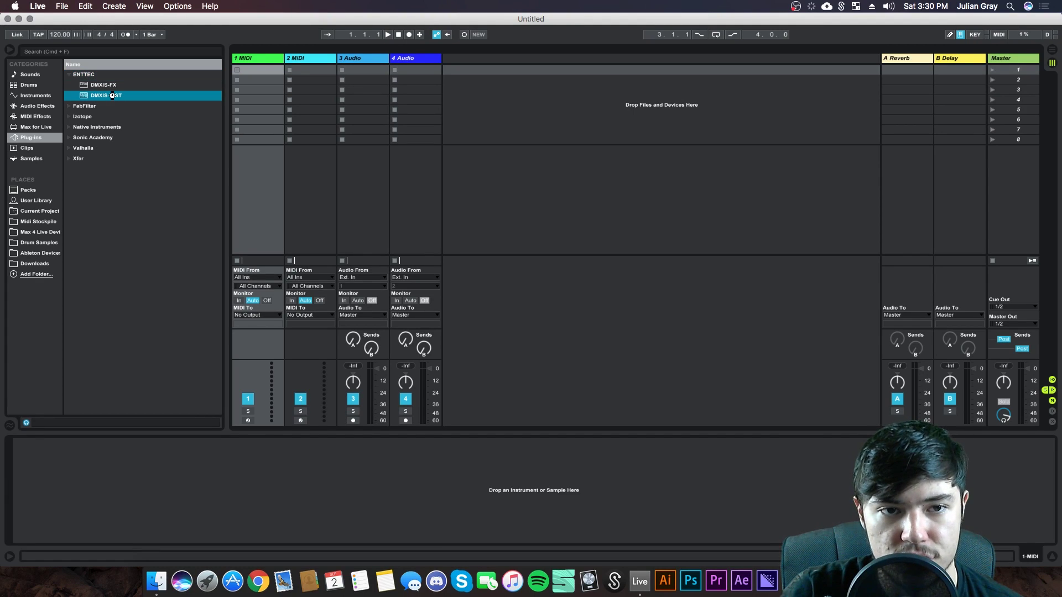
double_click(113, 96)
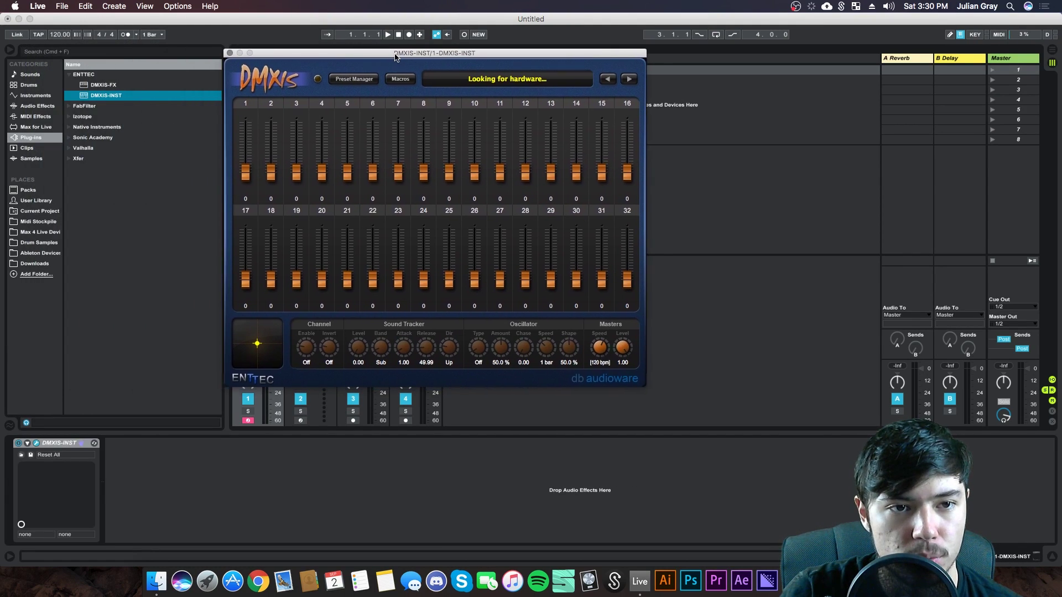
drag(378, 56, 412, 63)
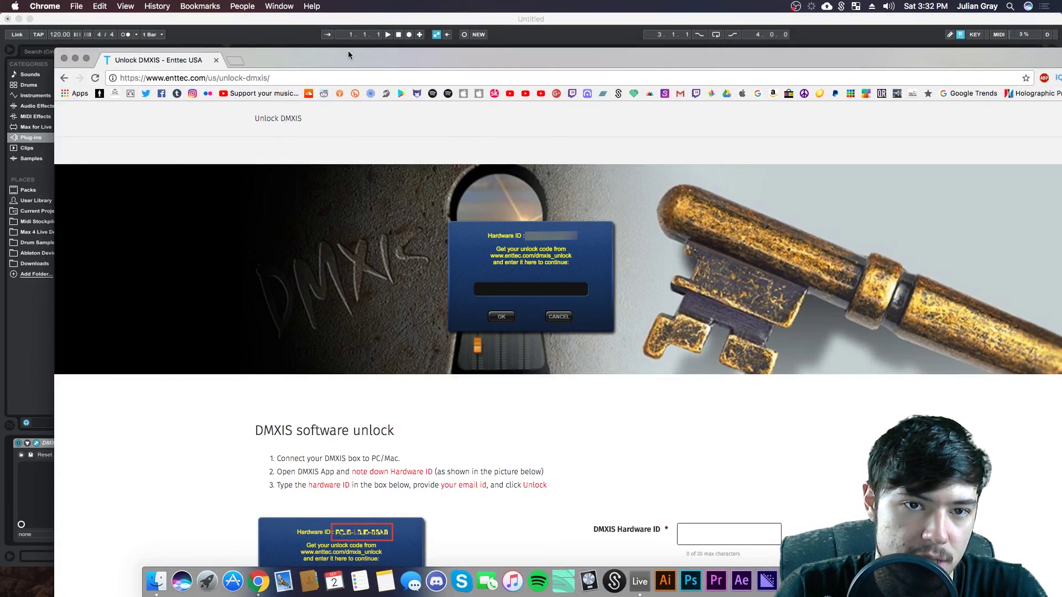
Copy the DMXIS unlock code from the Unlock status section of the Enttec web page in Chrome
click(291, 8)
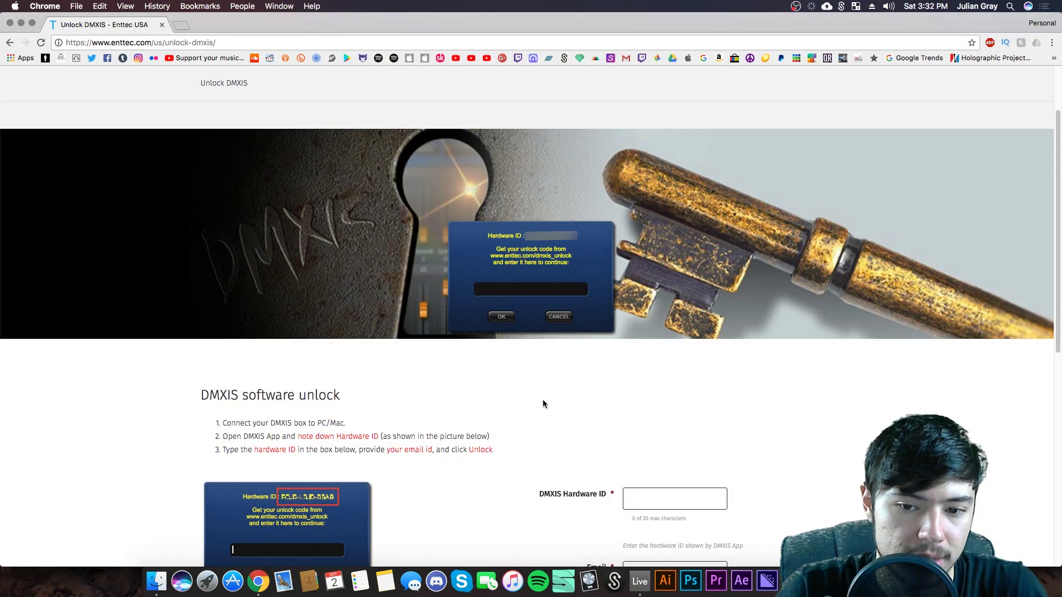
scroll(543, 404, down, 2)
scroll(663, 464, down, 4)
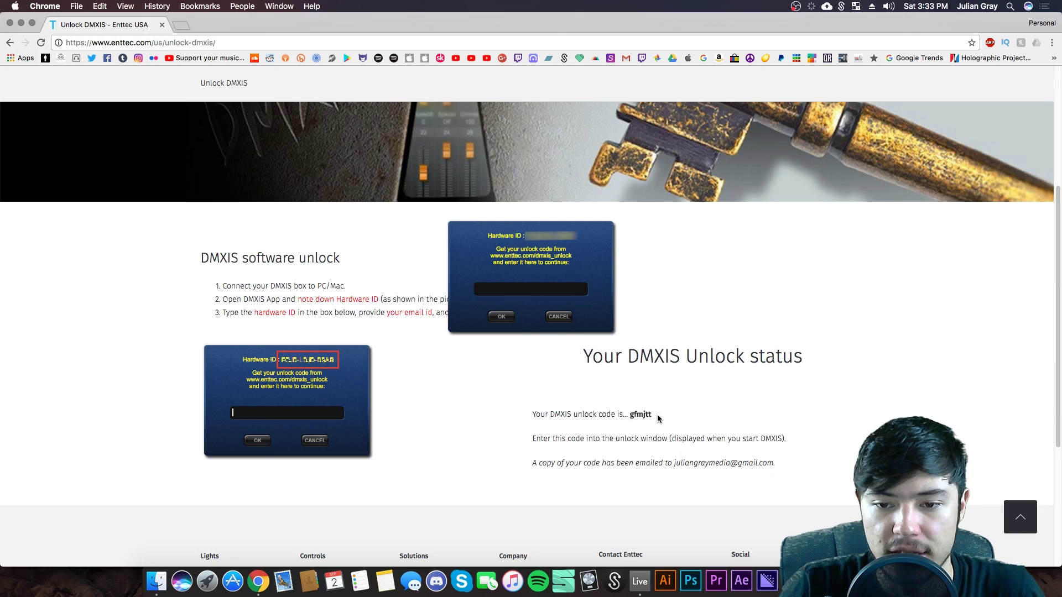
drag(656, 415, 630, 416)
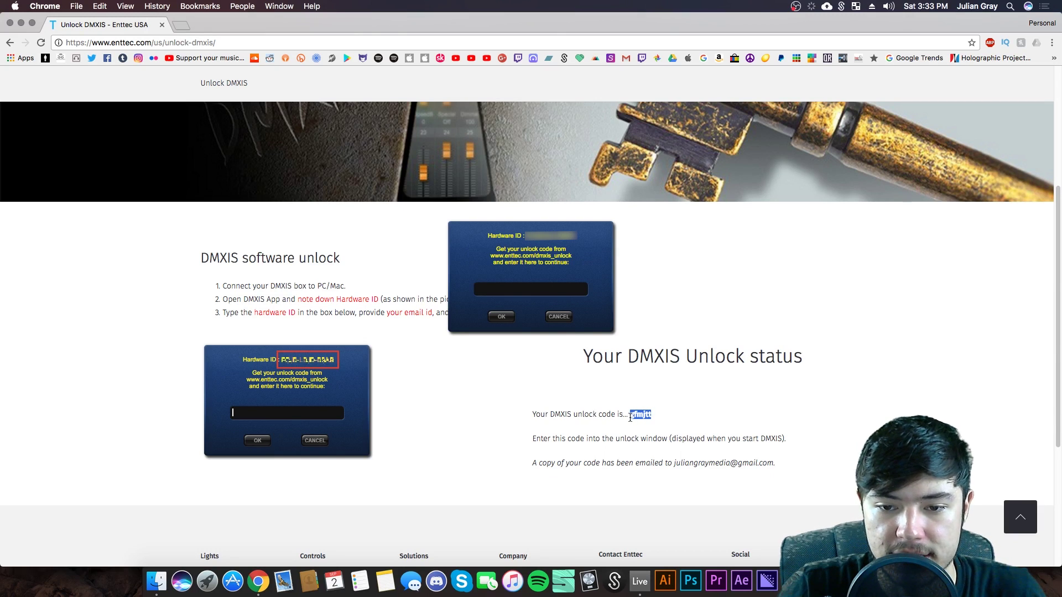
right_click(642, 416)
click(653, 433)
Switch back to Ableton Live, paste the unlock code into the DMXIS hardware unlock dialog and confirm it
key(super+Tab)
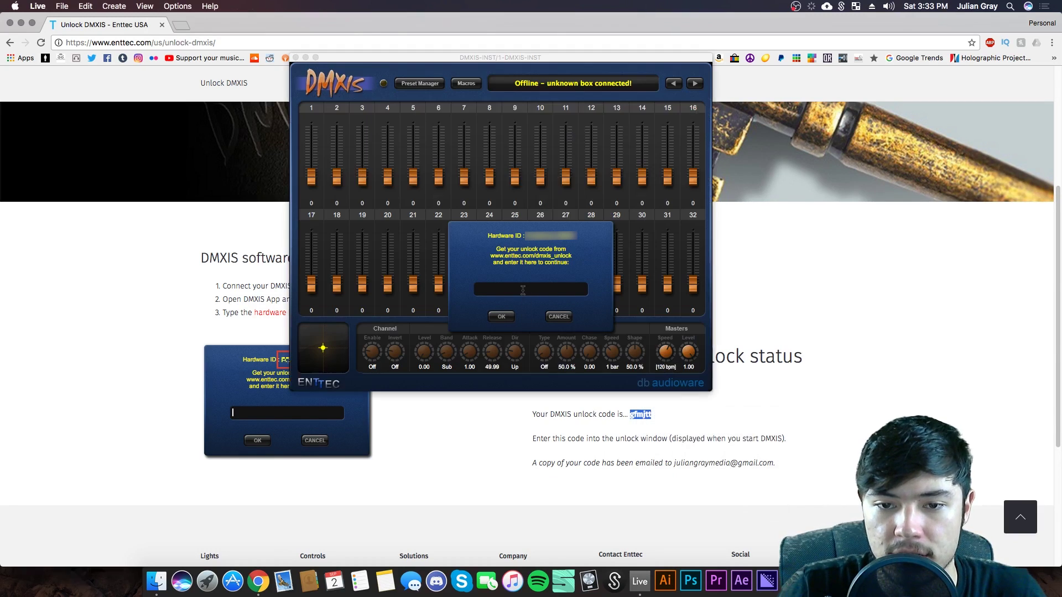
right_click(542, 293)
click(547, 223)
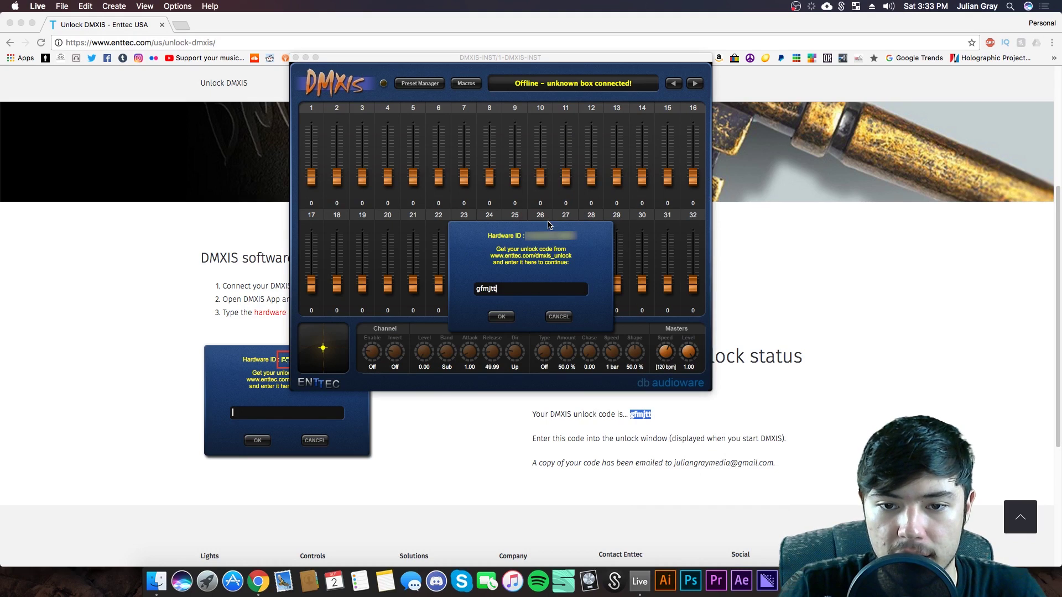
click(500, 316)
click(529, 318)
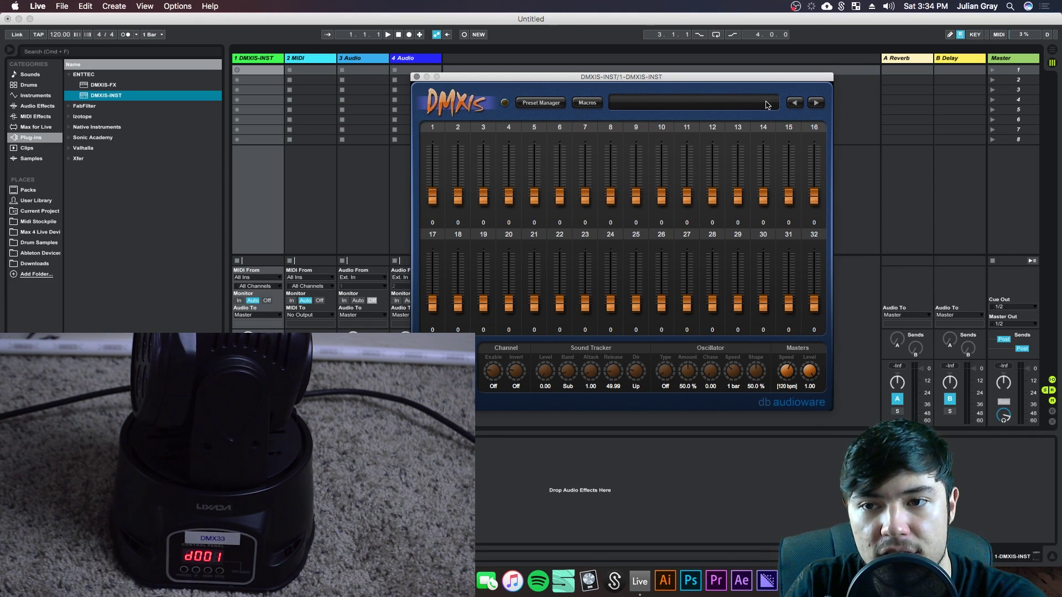
Page through the DMXIS channel banks up to channel 512 and return to channels 1 to 32
click(817, 103)
click(817, 103)
click(817, 103)
click(817, 103)
click(817, 103)
click(816, 103)
click(817, 103)
click(817, 102)
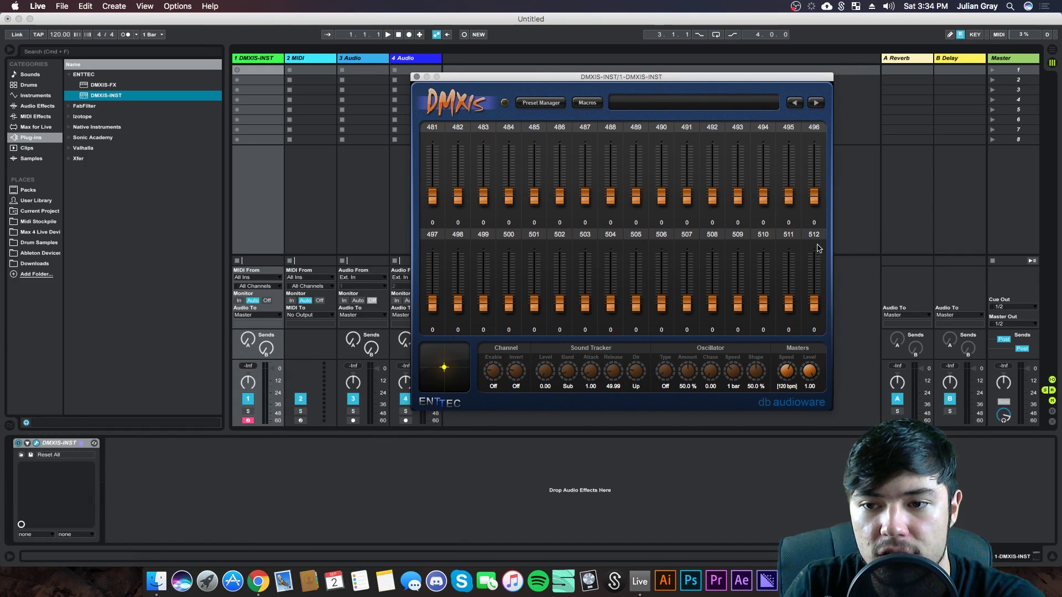
click(794, 102)
click(794, 103)
click(794, 103)
click(795, 103)
click(794, 103)
click(794, 103)
double_click(794, 103)
click(794, 103)
double_click(794, 103)
double_click(794, 103)
double_click(794, 103)
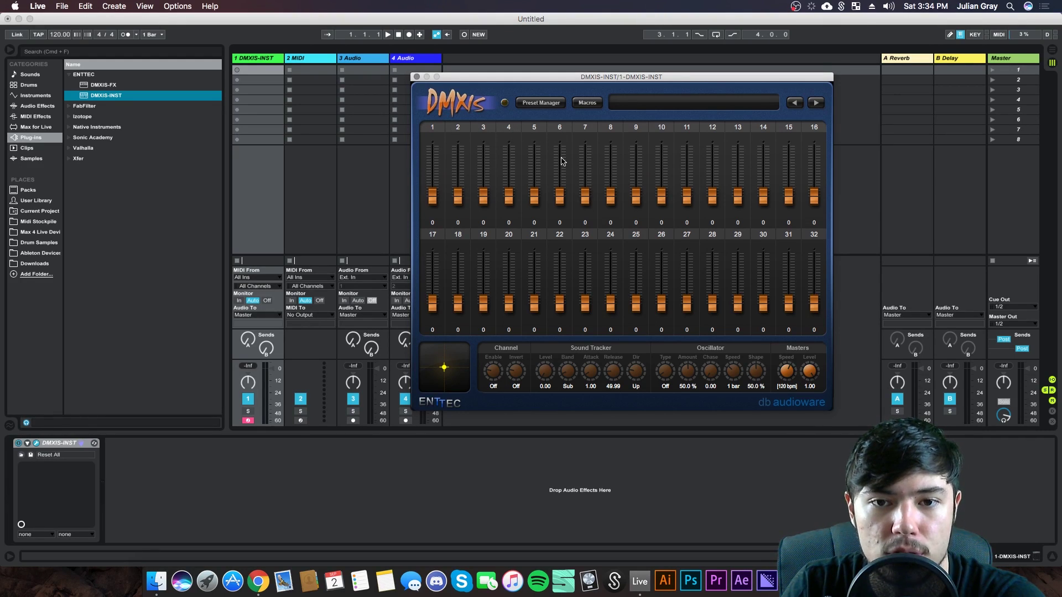
Examine the manufacturers and fixtures offered in the Fixture Library for channel 1
right_click(434, 158)
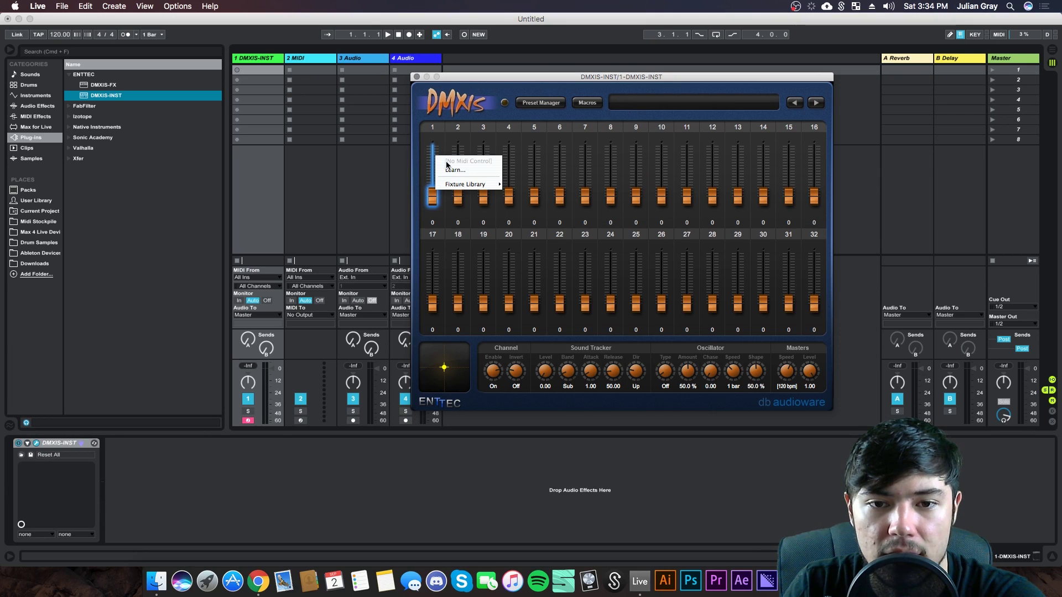
mouse_move(468, 184)
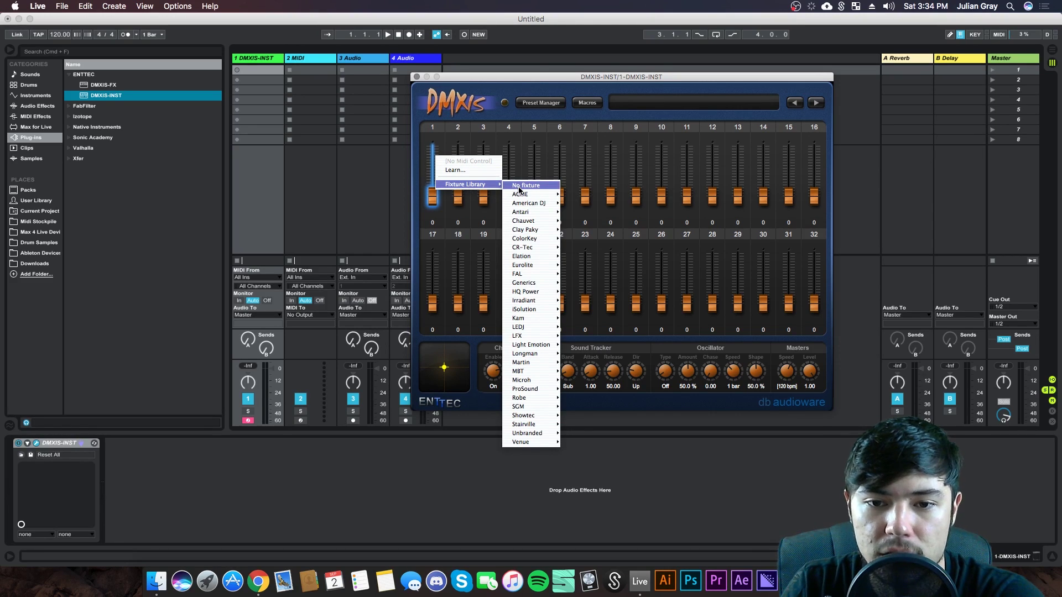
mouse_move(536, 337)
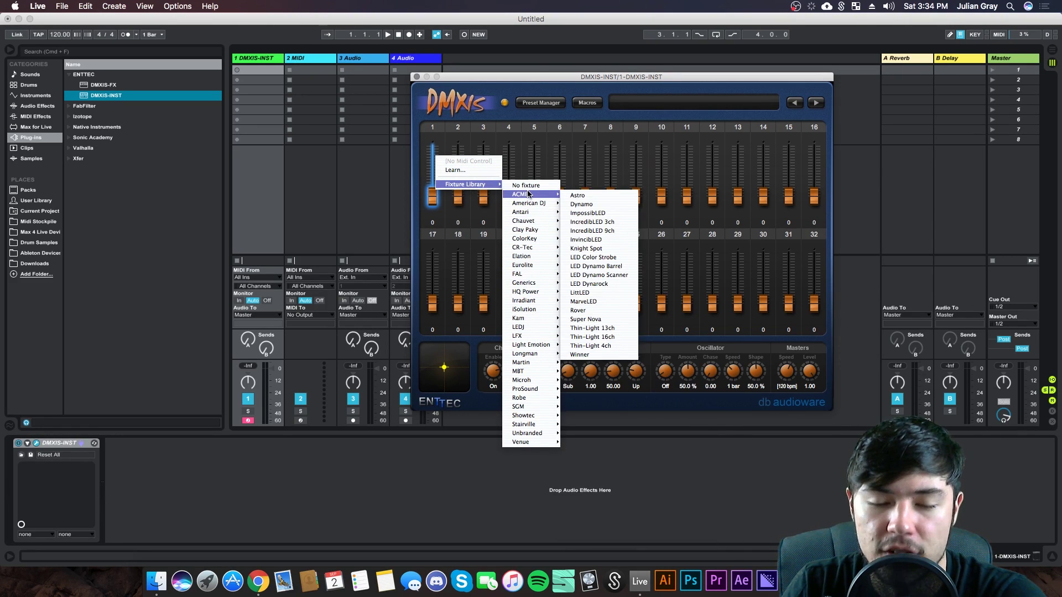
mouse_move(531, 203)
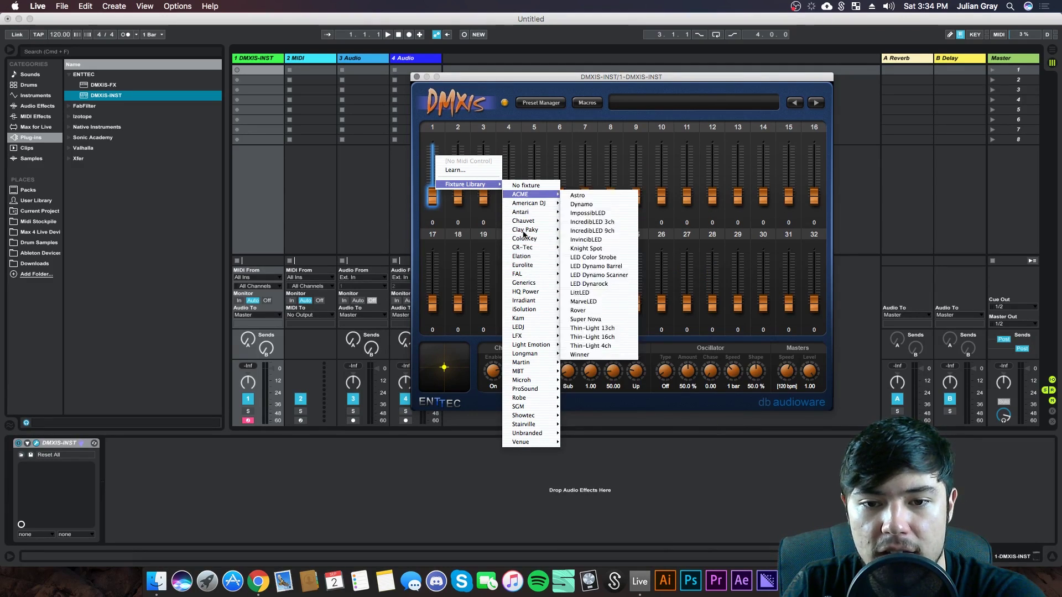
mouse_move(550, 437)
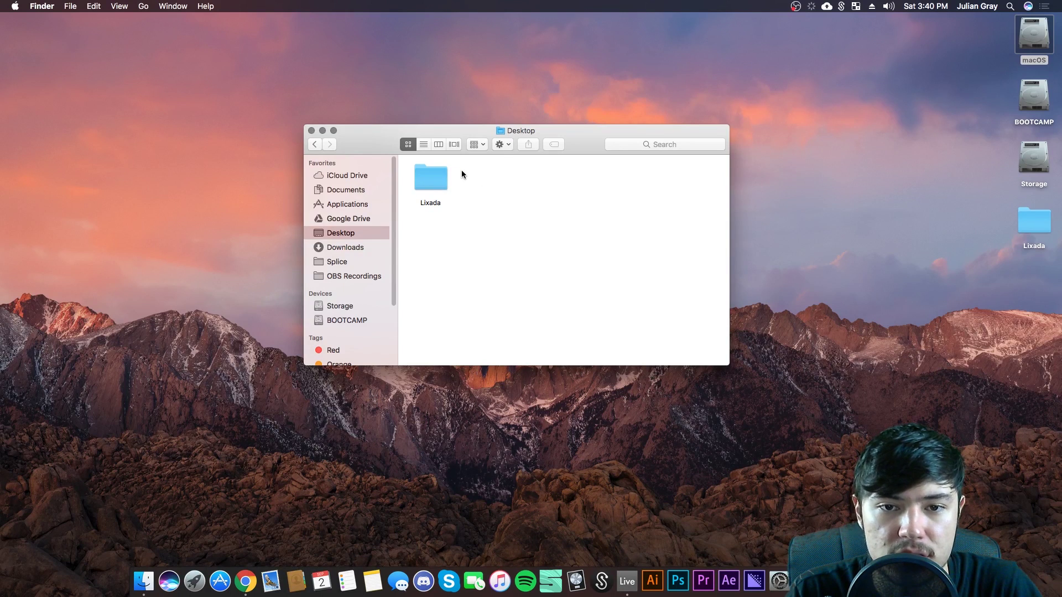
Open the Lixada folder on the Desktop in Finder and review the .dmx fixture files inside
click(429, 177)
click(485, 269)
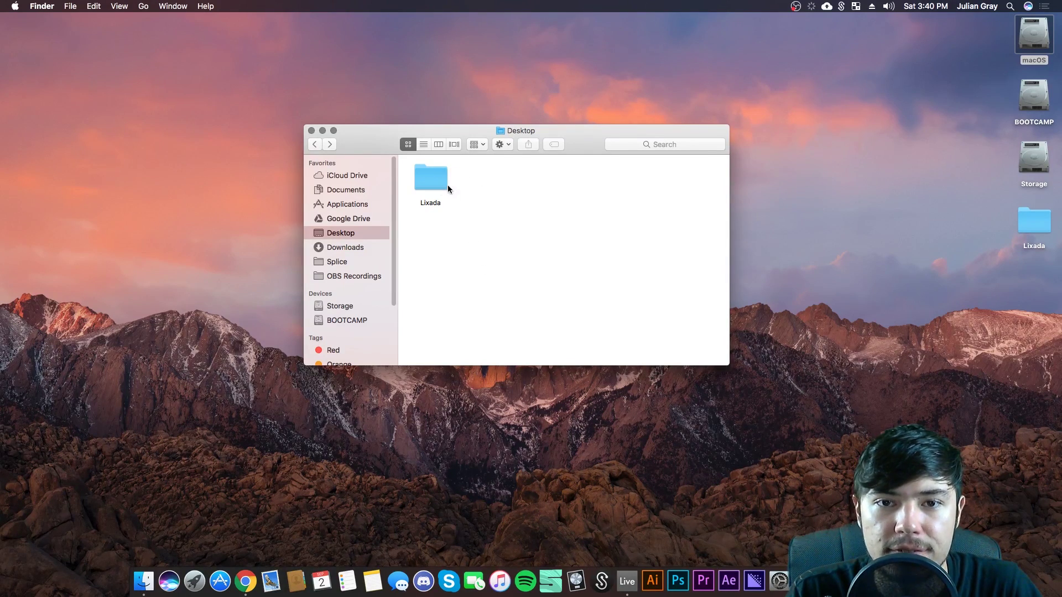
double_click(432, 173)
click(432, 172)
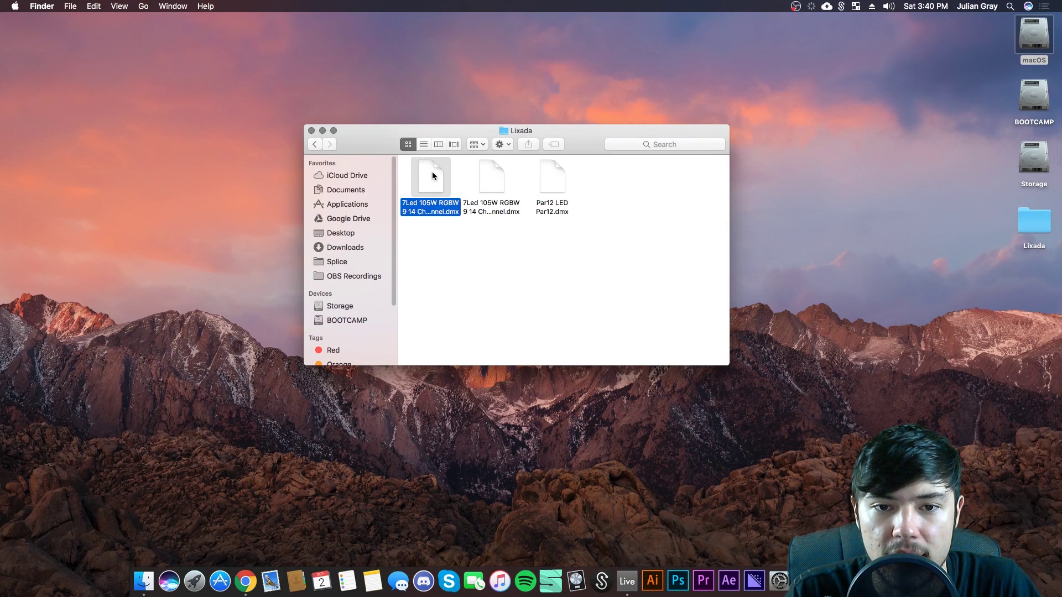
drag(453, 234, 584, 253)
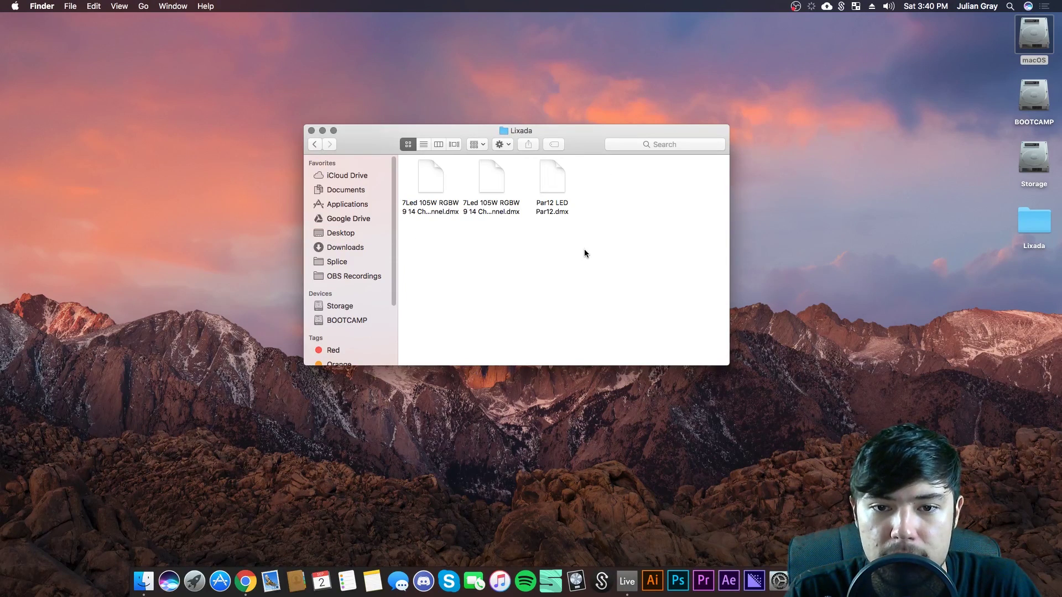
Return to the Desktop folder and copy the Lixada folder
click(315, 144)
right_click(431, 178)
click(459, 311)
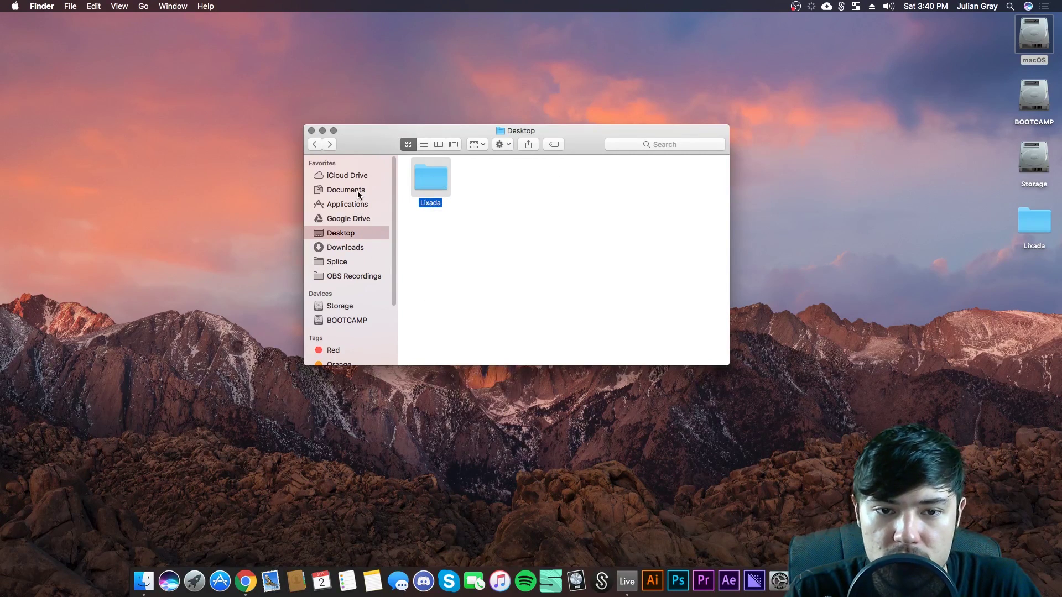
Open the macOS drive and expand Library, Application Support, ENTTEC, DMXIS and DmxLibrary
double_click(1034, 34)
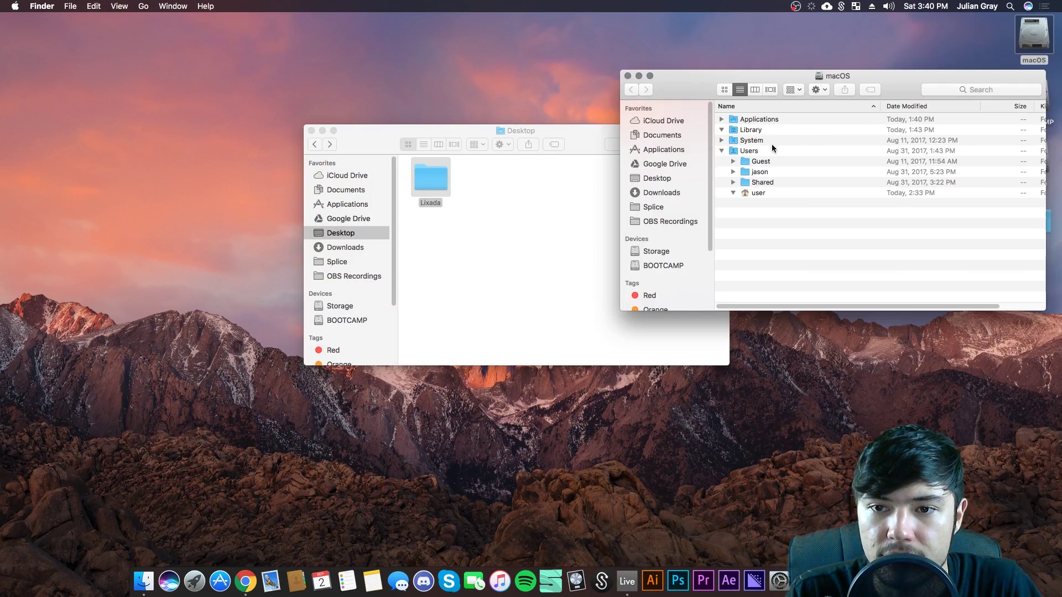
click(739, 130)
click(734, 141)
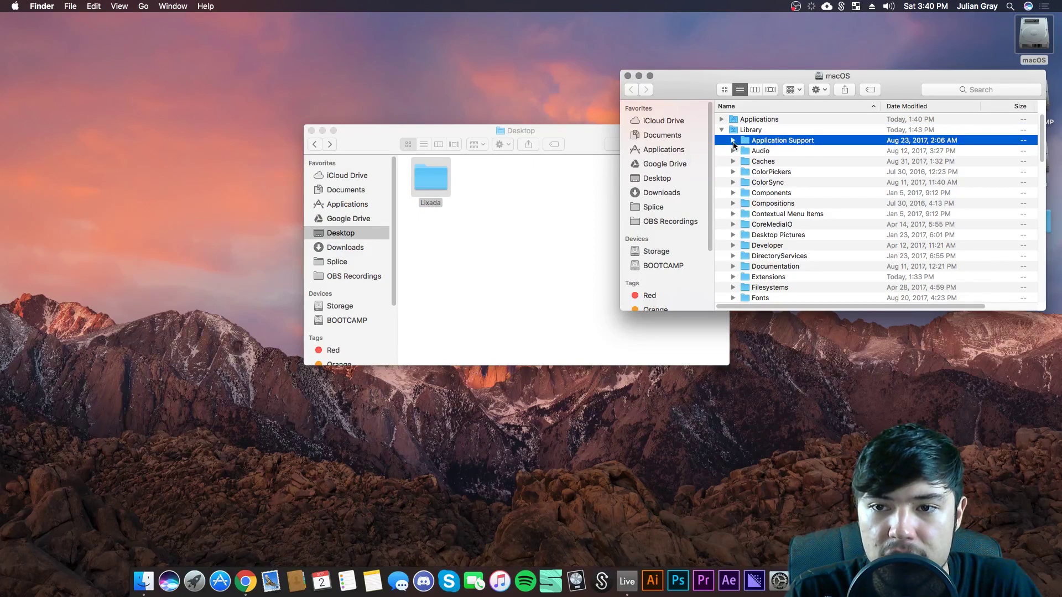
scroll(780, 222, down, 1)
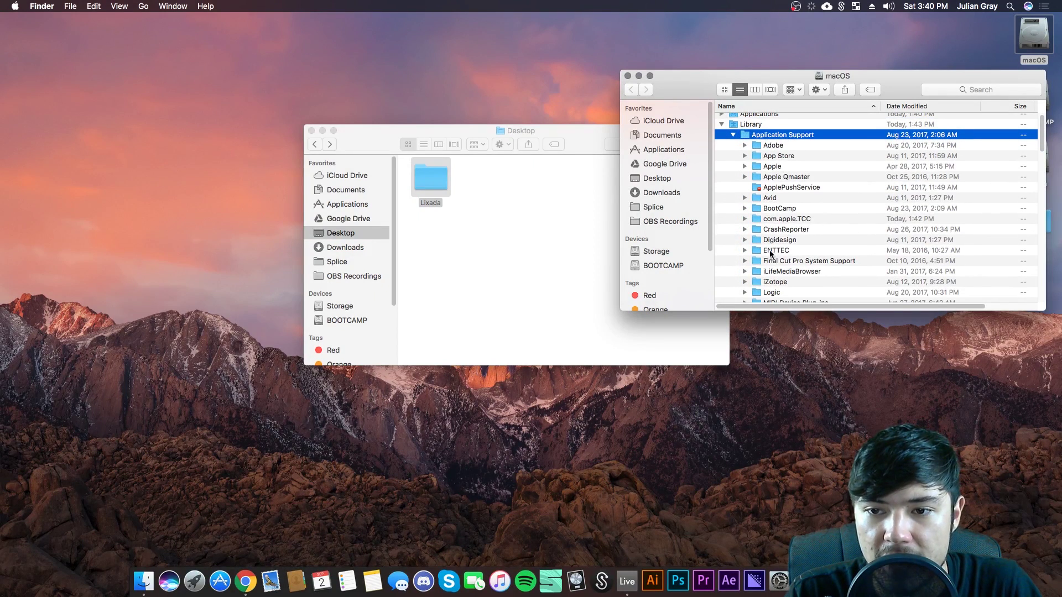
click(744, 250)
click(744, 250)
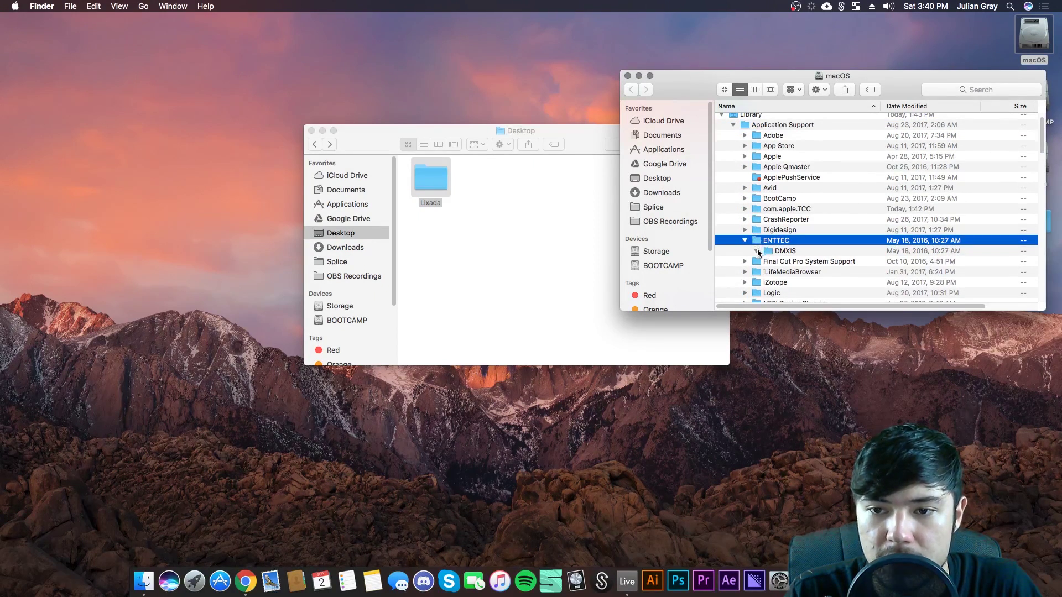
click(757, 252)
scroll(759, 250, down, 1)
click(761, 247)
scroll(762, 246, down, 1)
click(764, 245)
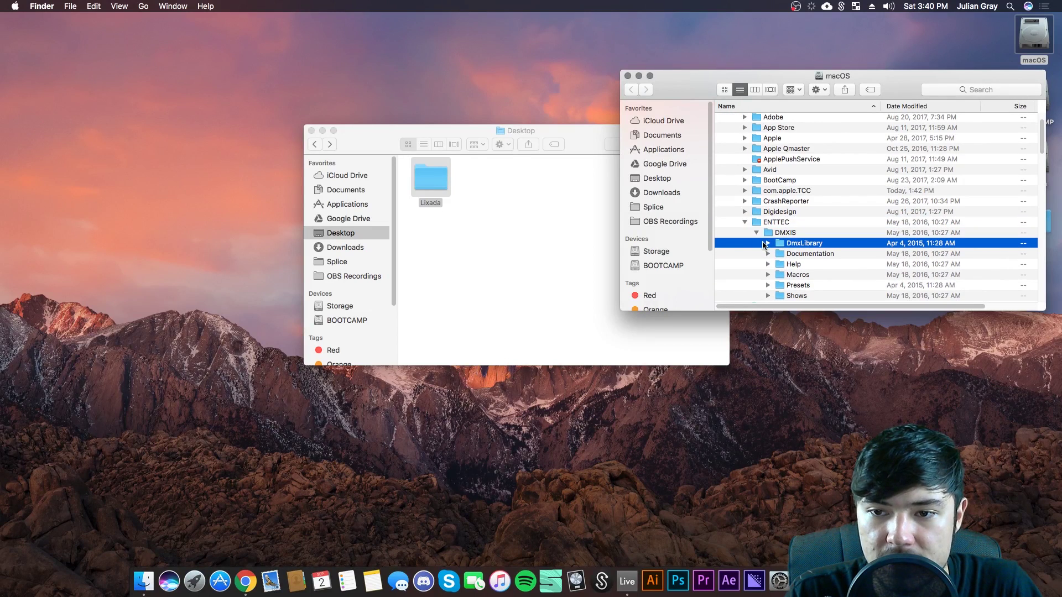
scroll(791, 238, down, 2)
Move the Lixada folder from the Desktop into the DmxLibrary folder
right_click(815, 204)
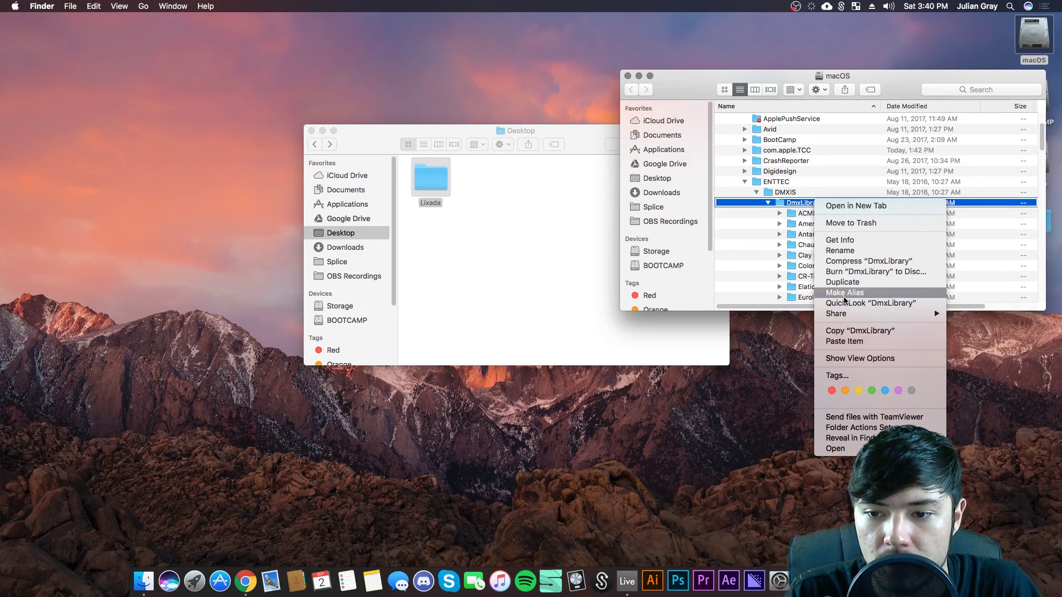
click(464, 195)
drag(696, 190, 815, 205)
click(815, 204)
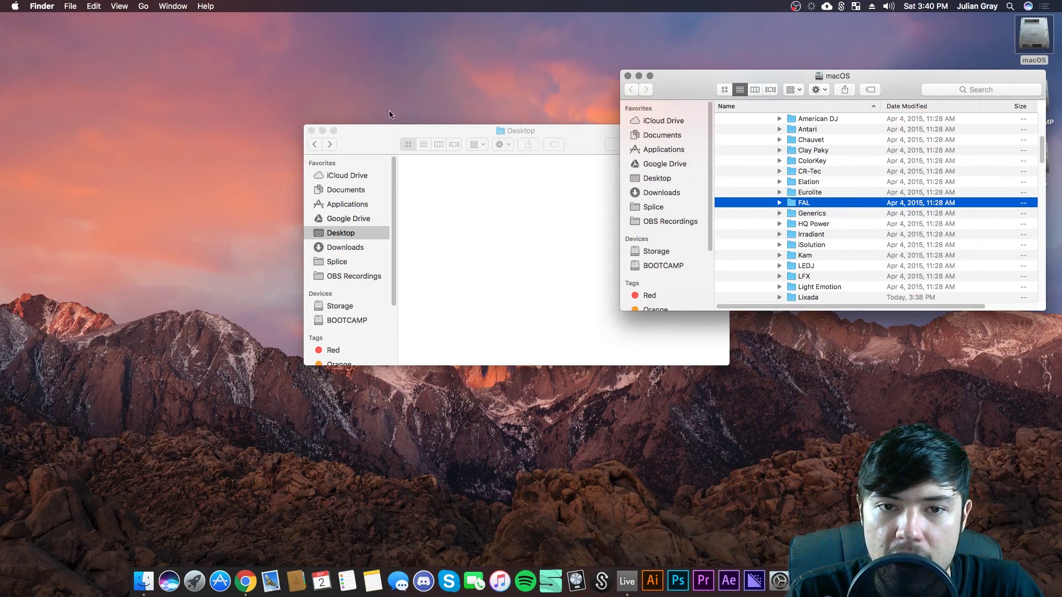
Close the Desktop and macOS Finder windows
click(333, 131)
click(312, 133)
drag(691, 77, 475, 68)
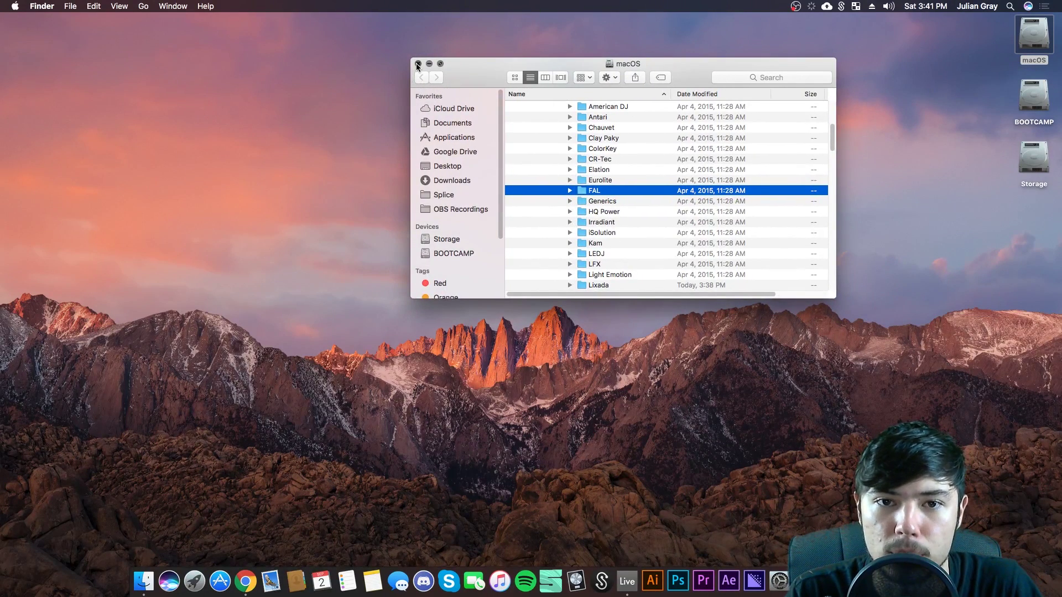
click(419, 64)
click(564, 263)
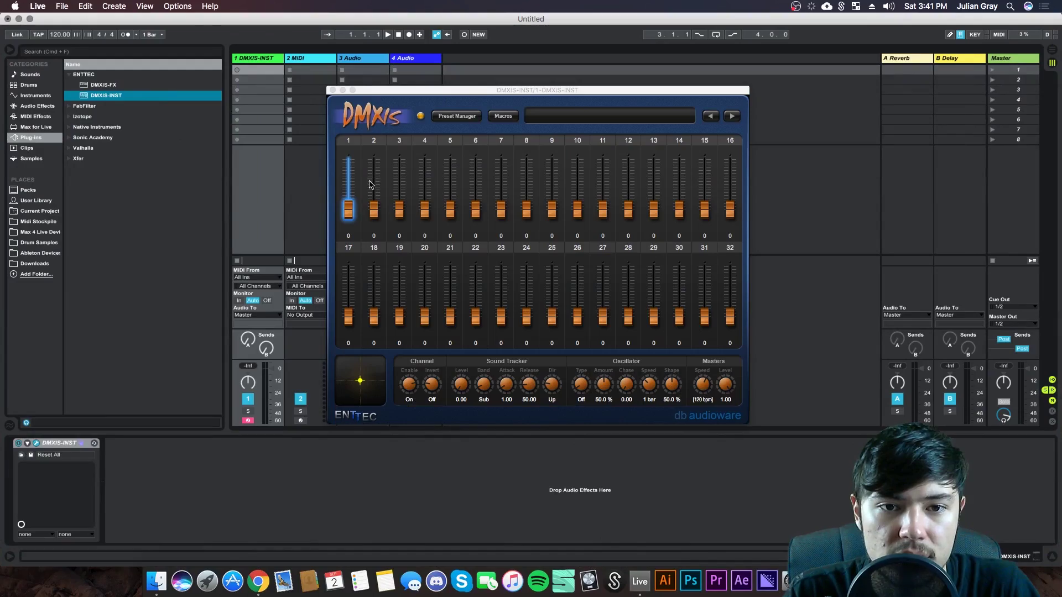
Assign the Lixada "7Led 105W RGBW 9 14 Ch DMX512 Mini Rotating Head 14 Channel" fixture starting at channel 1
right_click(354, 204)
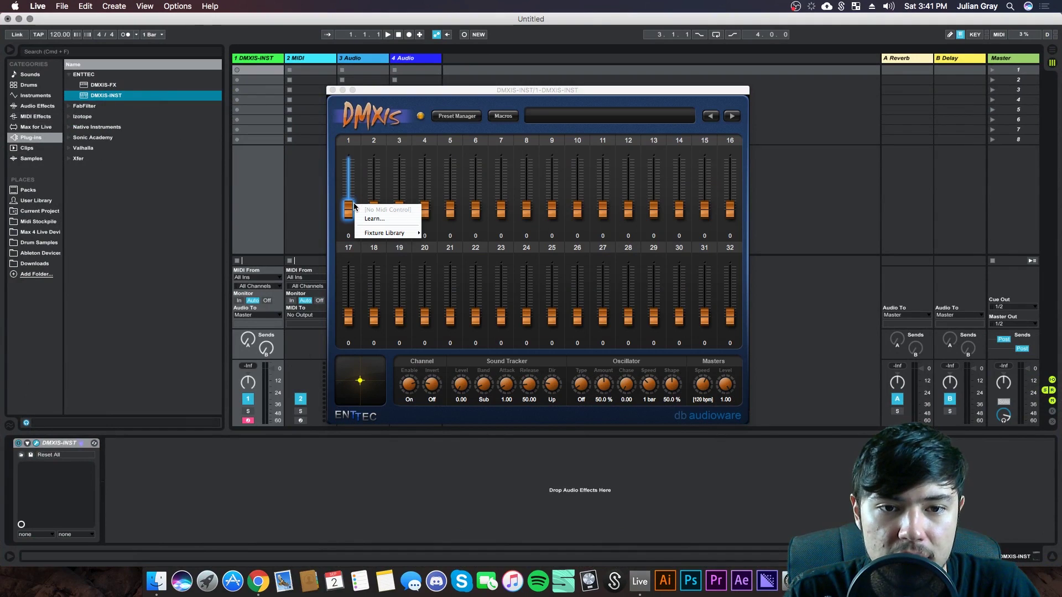
mouse_move(375, 233)
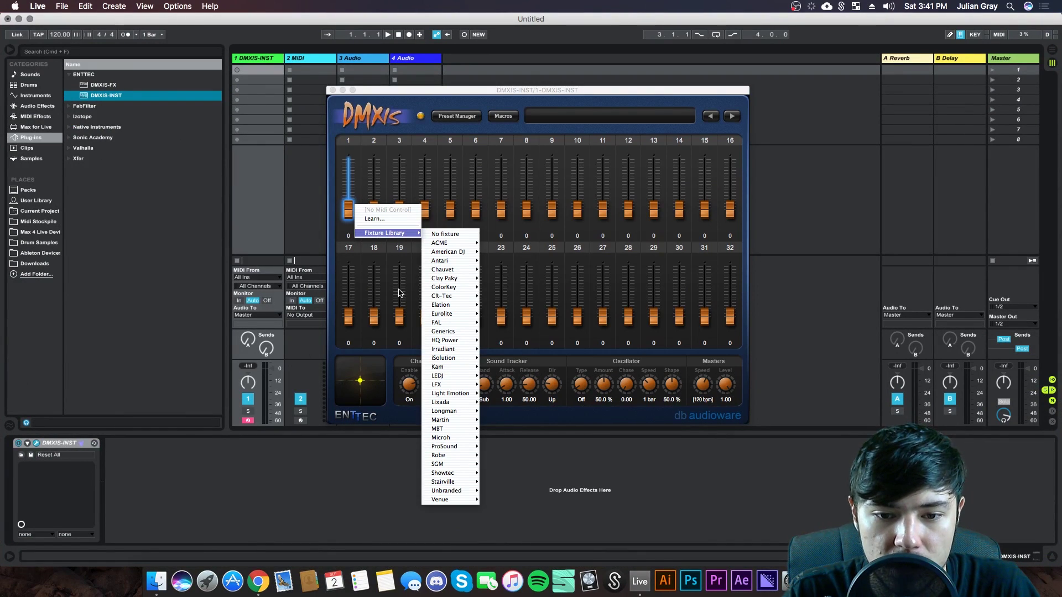
mouse_move(458, 401)
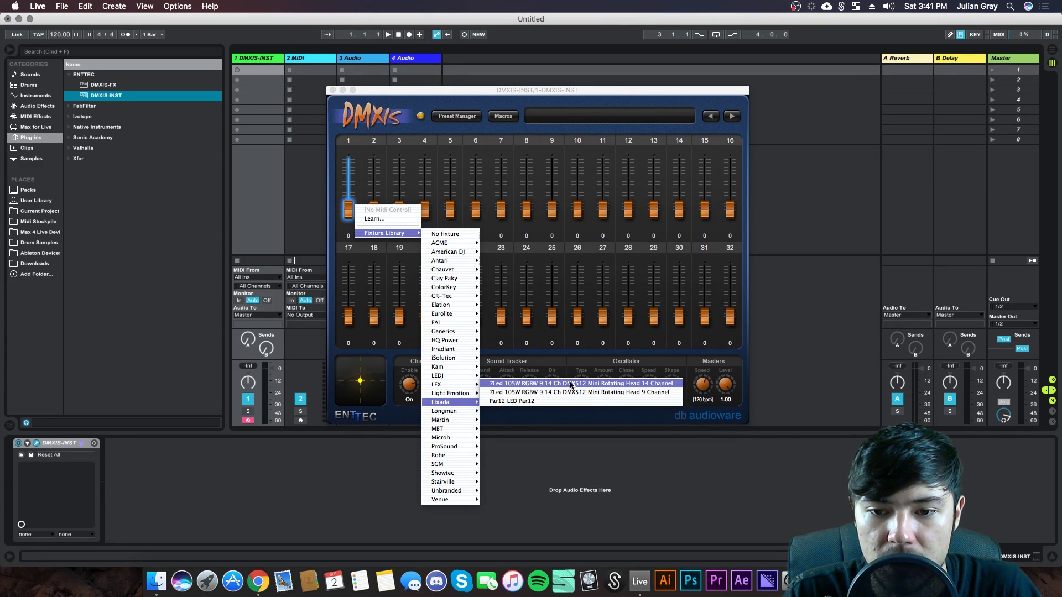
click(607, 384)
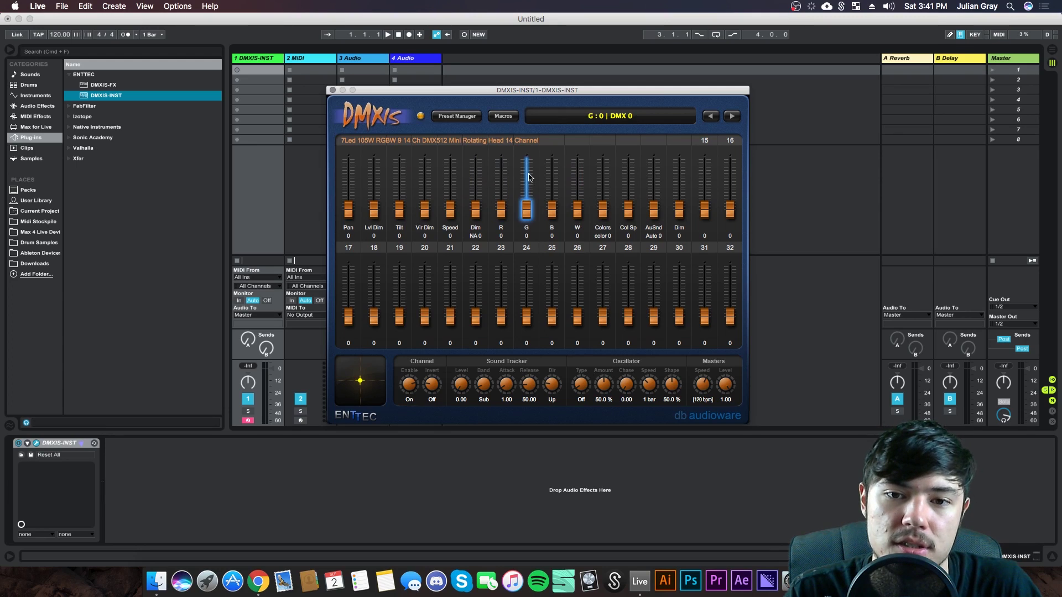
Move the plug-in window aside and try the fixture's Dim faders on channels 6 and 14
mouse_move(476, 210)
mouse_down()
mouse_move(489, 167)
mouse_move(481, 213)
mouse_up()
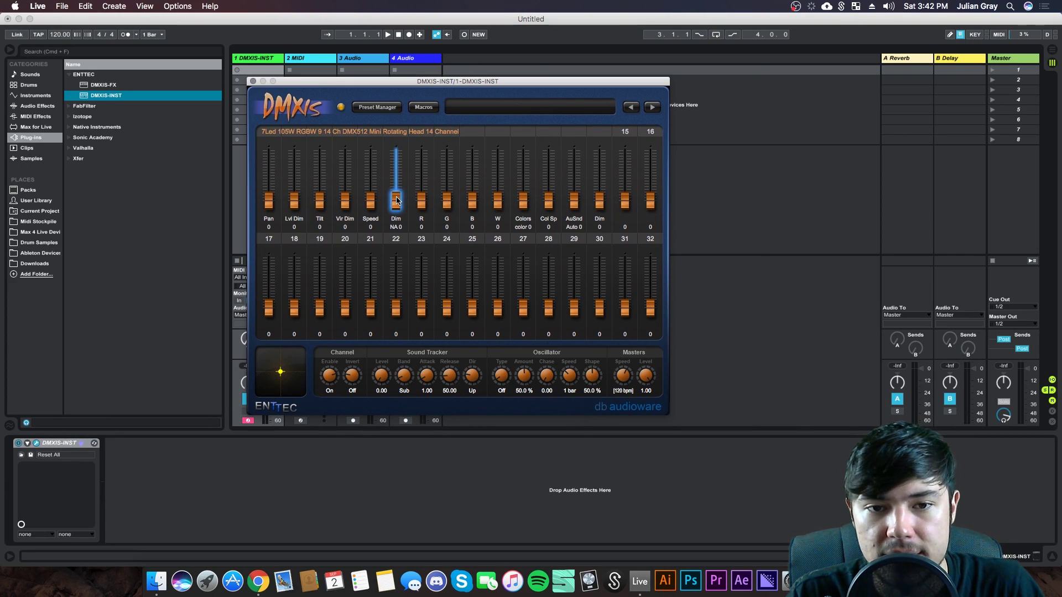
drag(396, 200, 397, 194)
drag(402, 304, 403, 310)
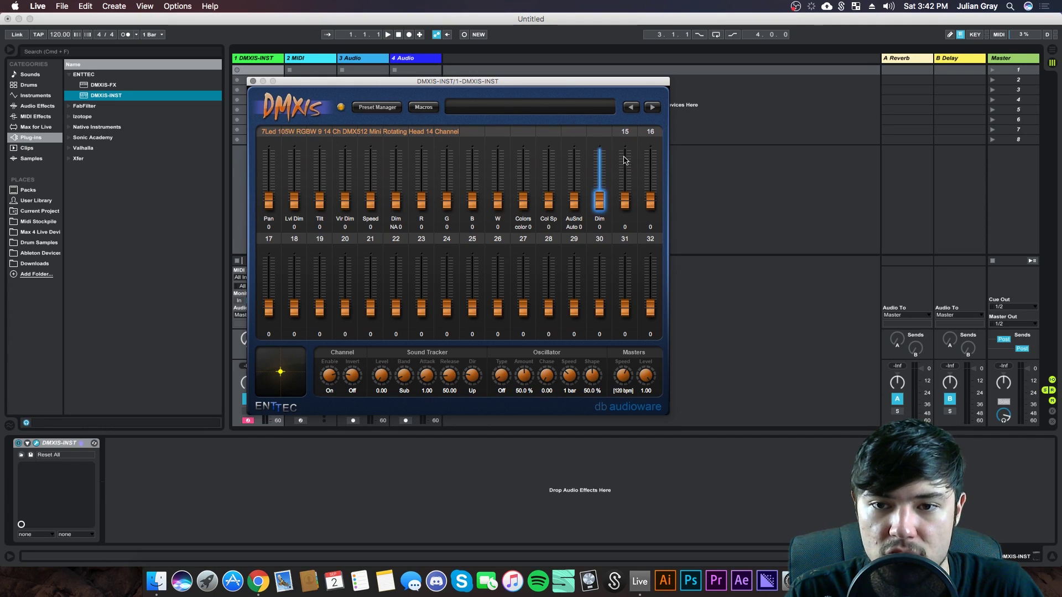
scroll(523, 280, up, 1)
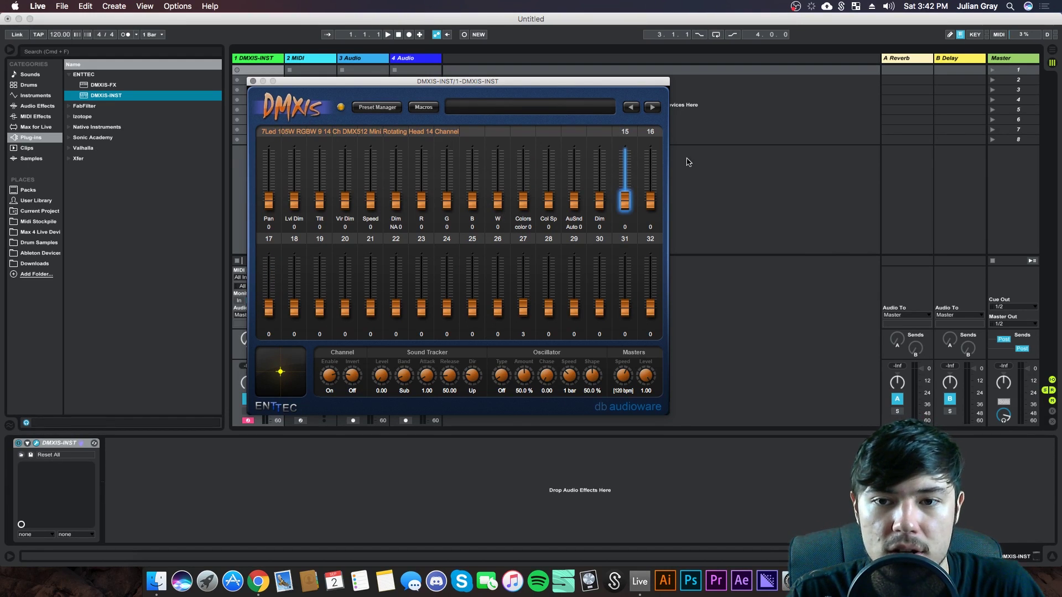
Assign the Lixada "7Led 105W RGBW 9 14 Ch DMX512 Mini Rotating Head 14 Channel" fixture starting at channel 15
right_click(624, 152)
mouse_move(596, 177)
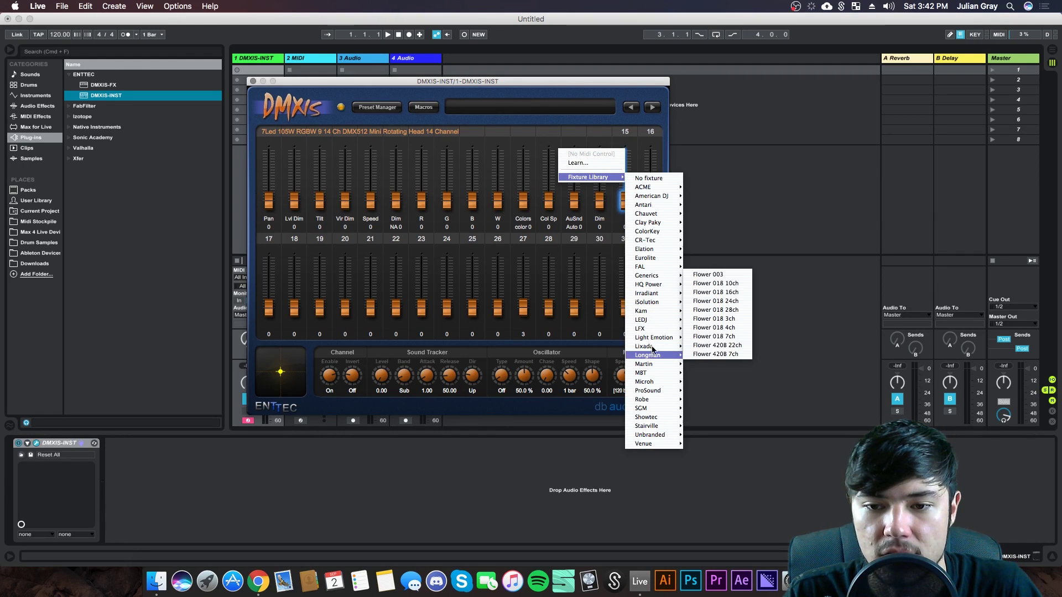
mouse_move(653, 348)
click(729, 327)
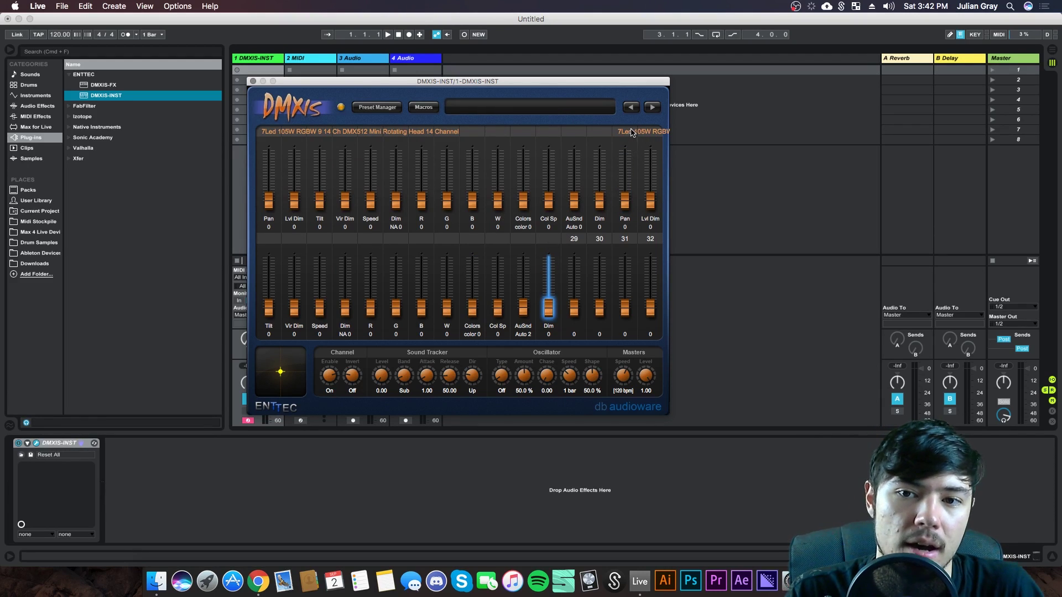
Remove the second 14-channel fixture by setting channel 15 to No fixture
right_click(558, 146)
click(640, 154)
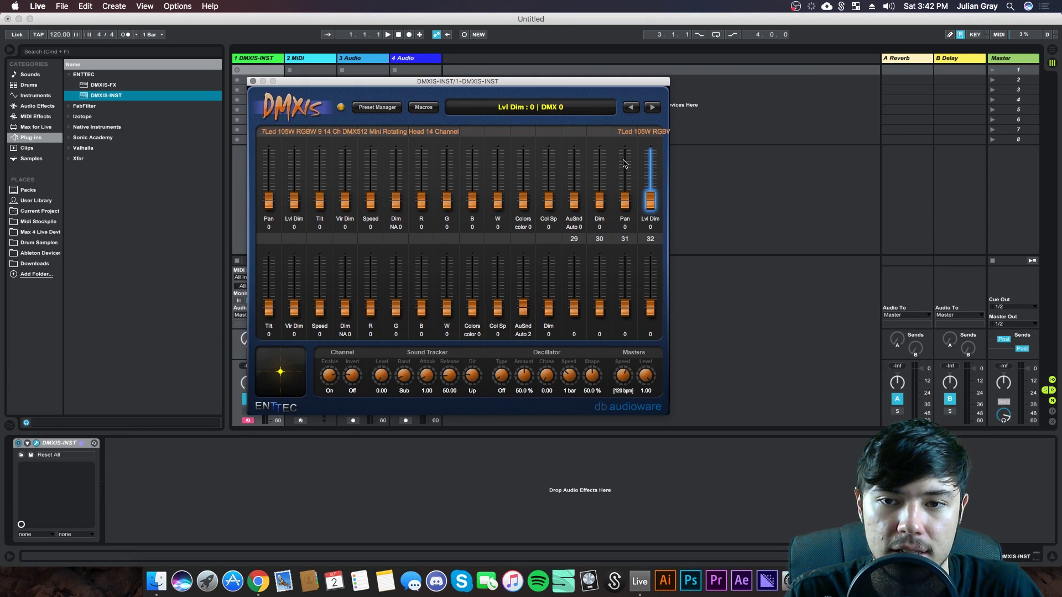
right_click(555, 163)
mouse_move(583, 194)
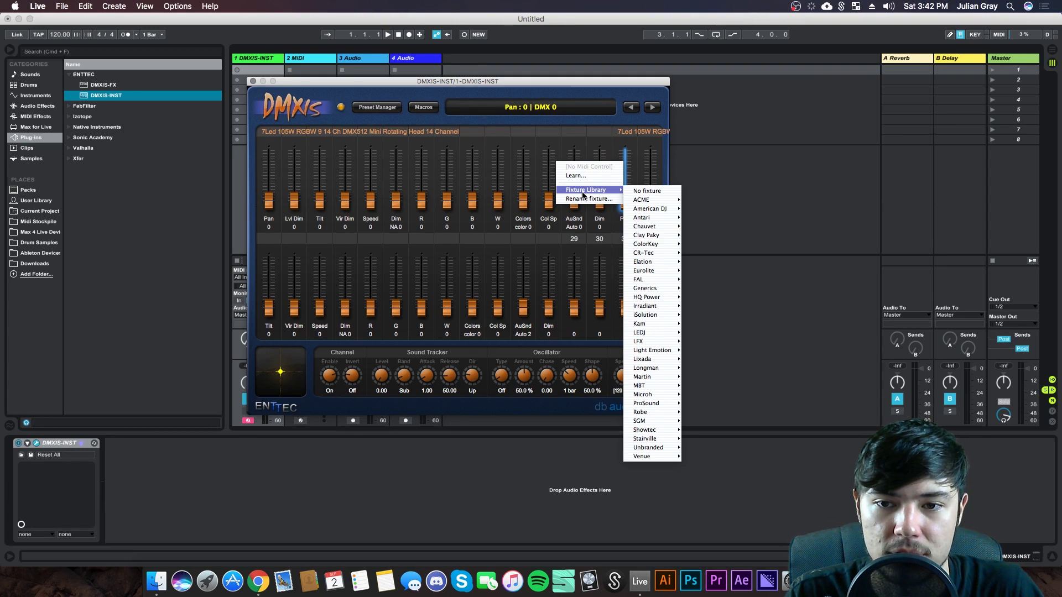
click(642, 193)
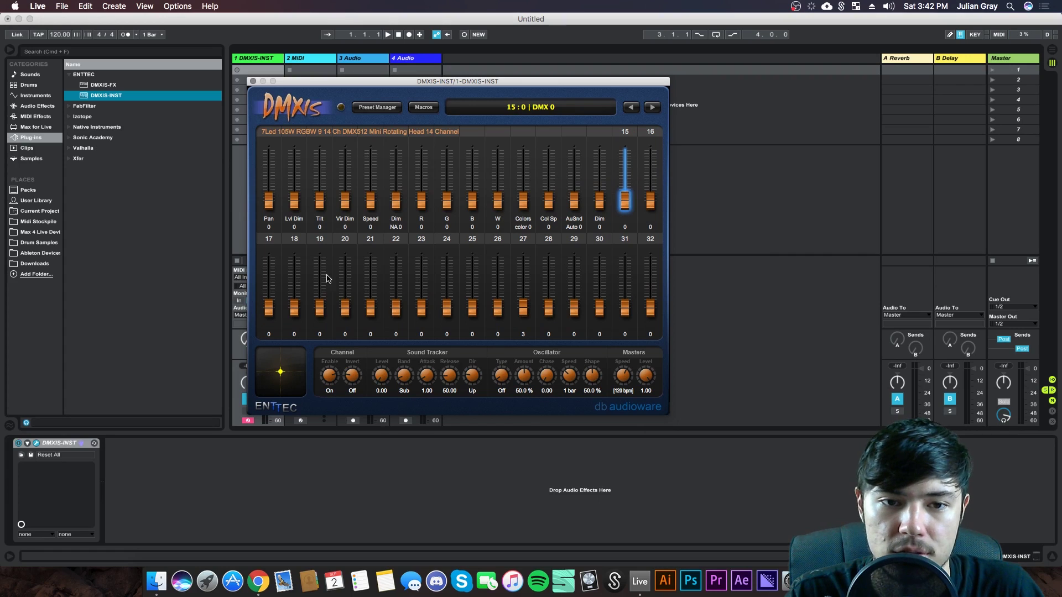
Assign the Lixada "Mini Rotating Head 9 Channel" fixture starting at channel 17 and try the Pan and Dim faders
right_click(271, 273)
mouse_move(309, 308)
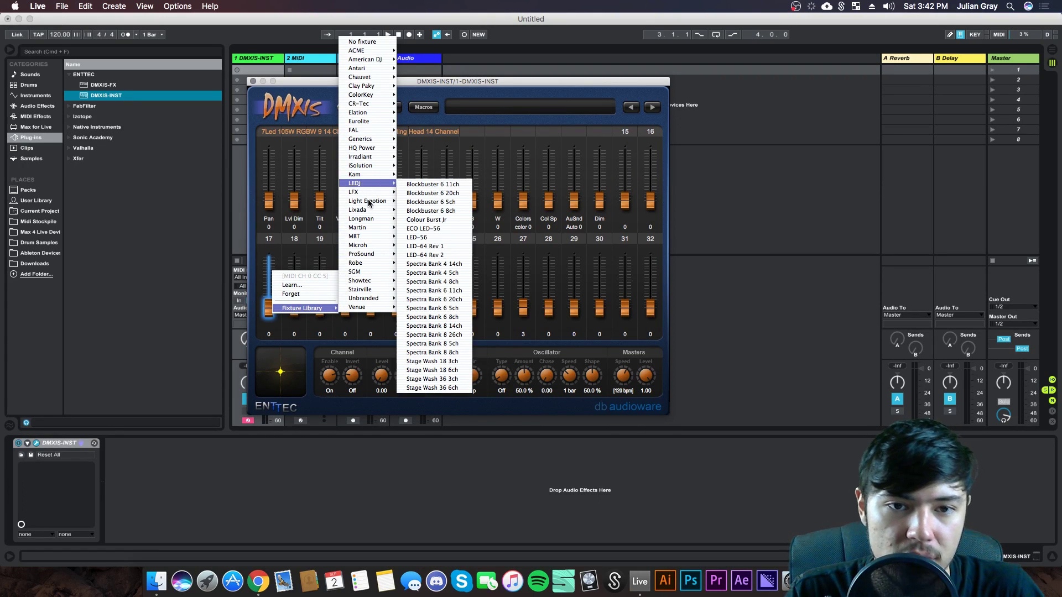
mouse_move(372, 211)
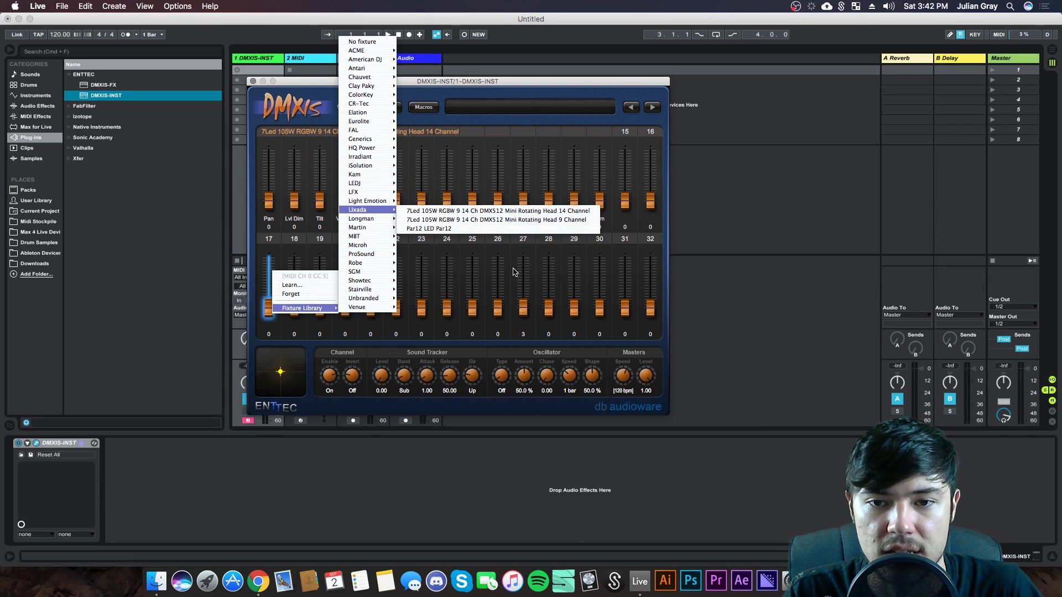
click(421, 220)
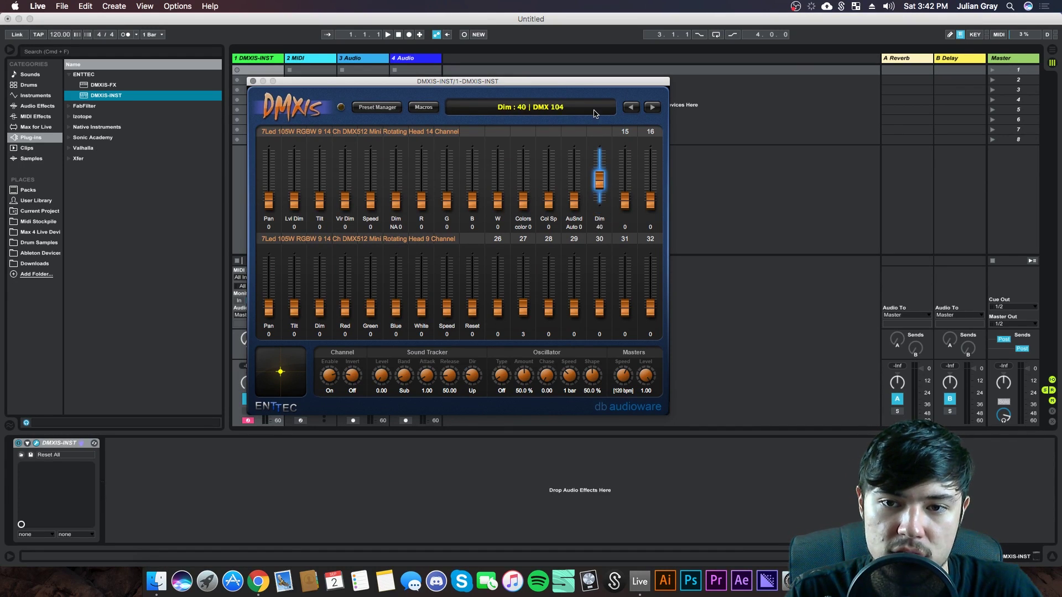
click(273, 312)
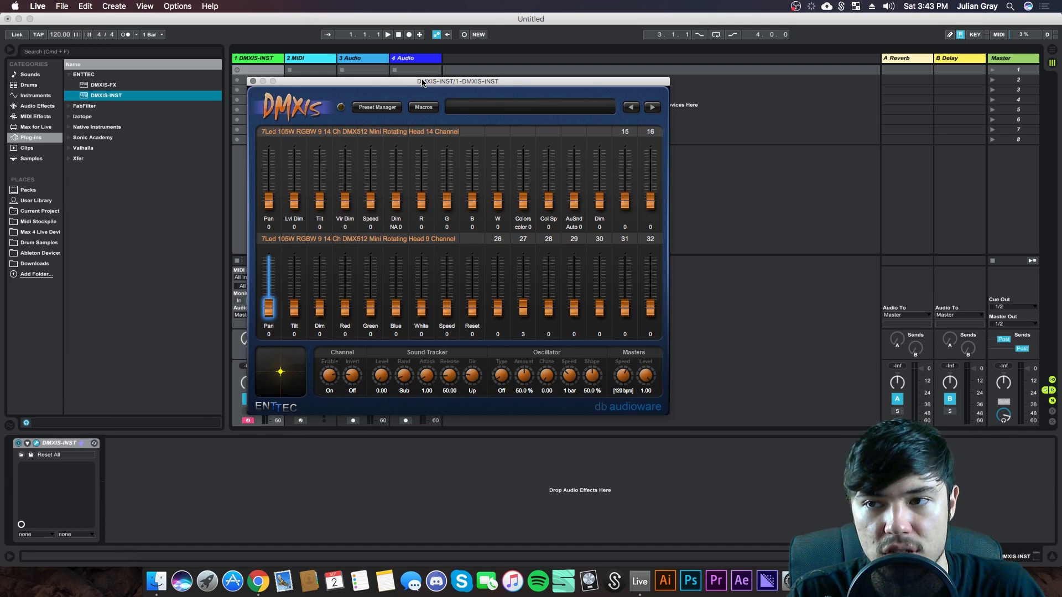
click(600, 202)
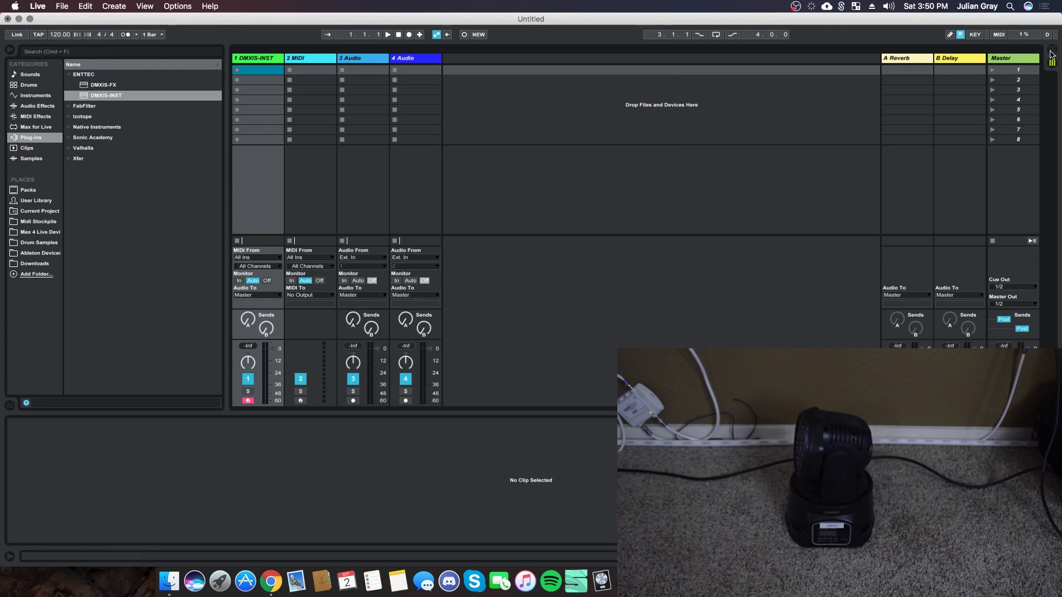
Switch to the Arrangement view and insert an empty 16-bar MIDI clip at bar 1 on the DMXIS-INST track
click(1052, 54)
click(234, 126)
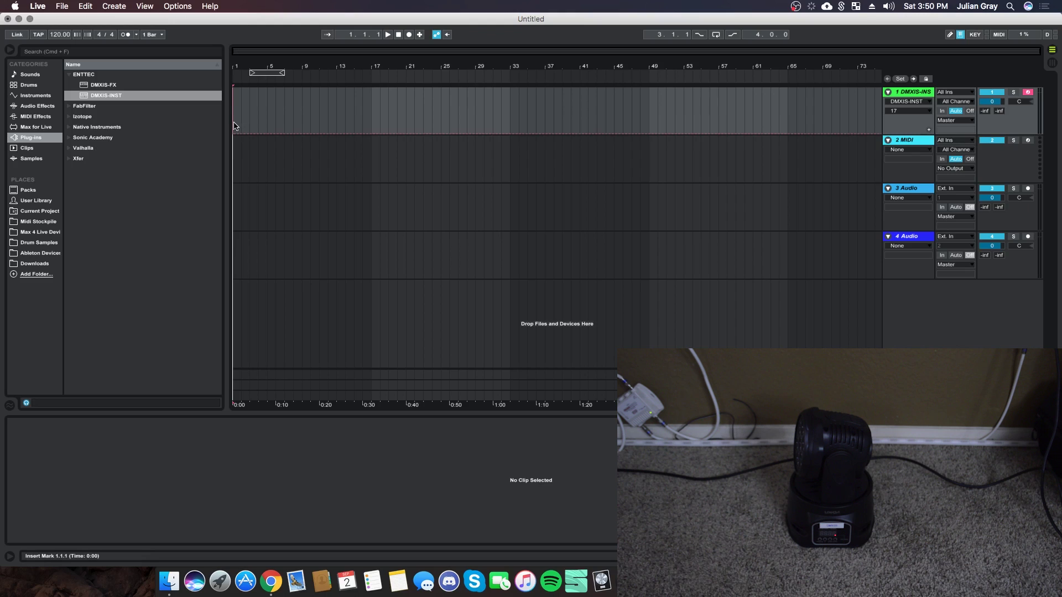
drag(234, 125, 372, 114)
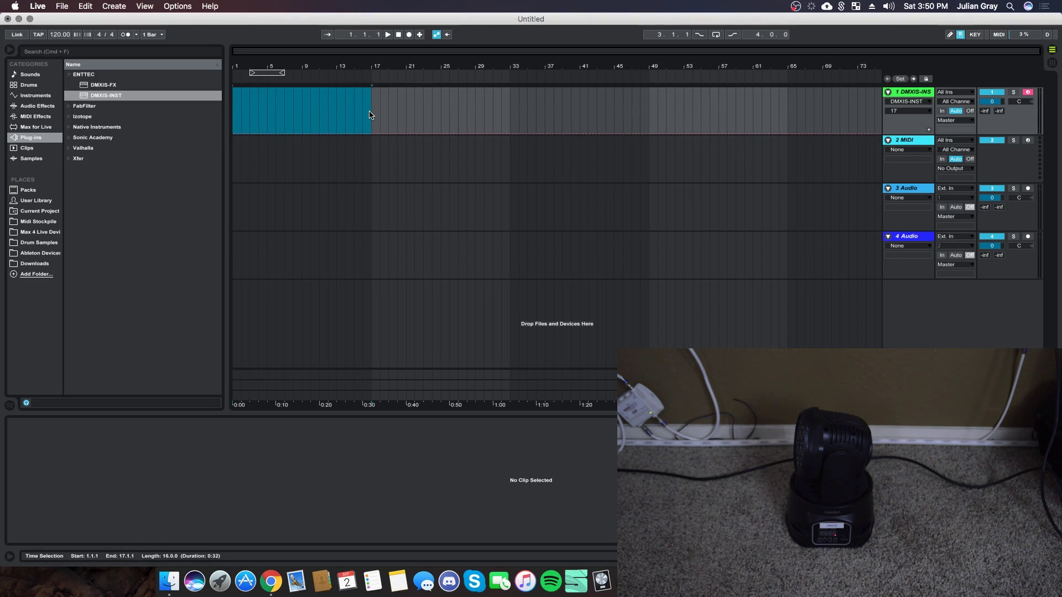
key(super+shift+m)
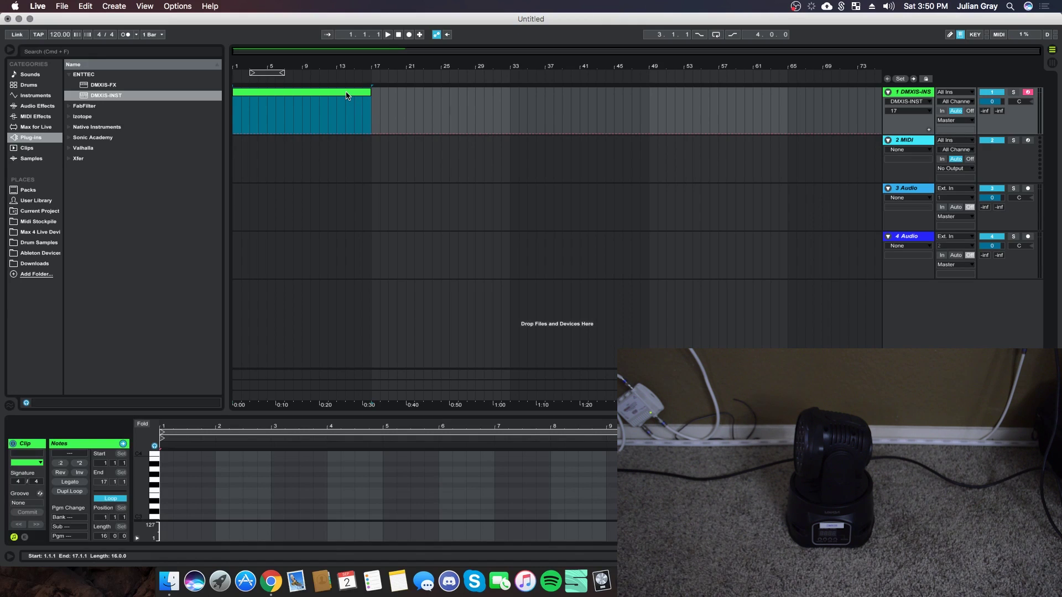
Open the new clip's note editor, enlarge it, and collapse it again
double_click(336, 95)
drag(368, 410, 371, 284)
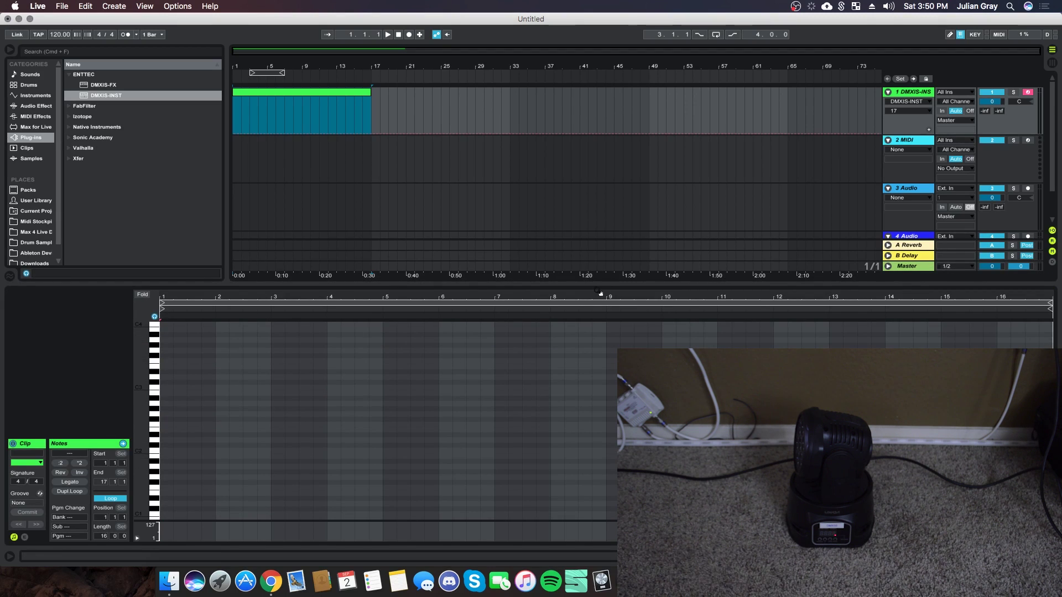
drag(598, 284, 575, 530)
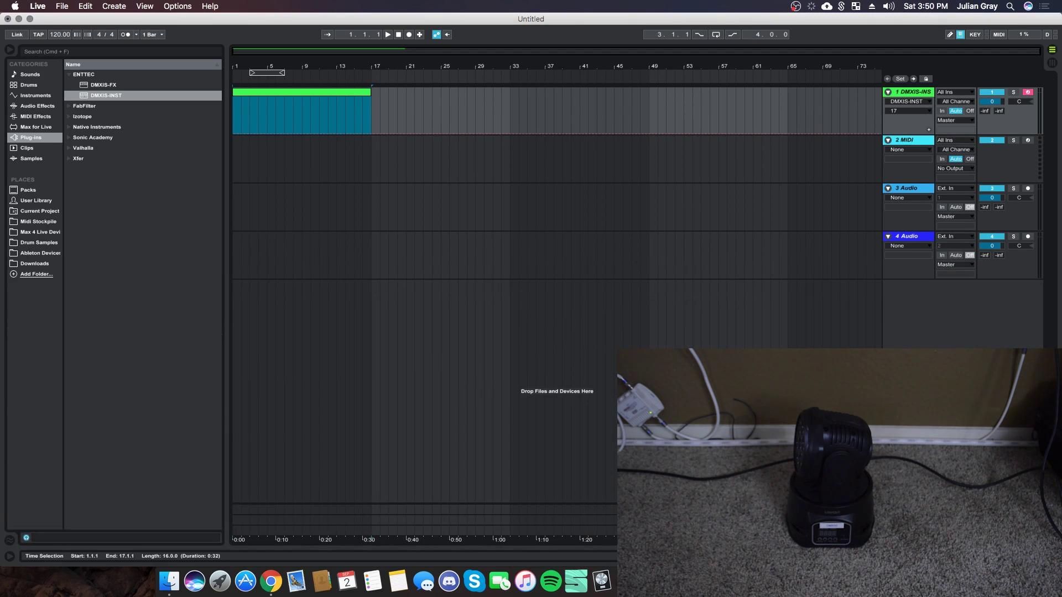
Show the DMXIS-INST track's device, open its plug-in window, and move the window clear of the MIDI clip
click(369, 104)
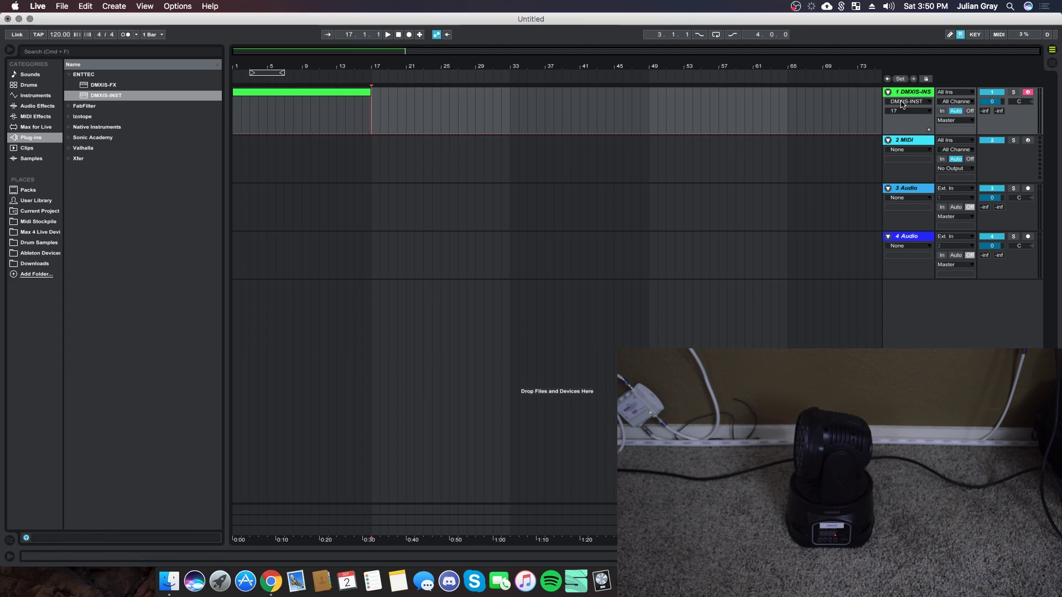
click(571, 104)
key(super+alt+l)
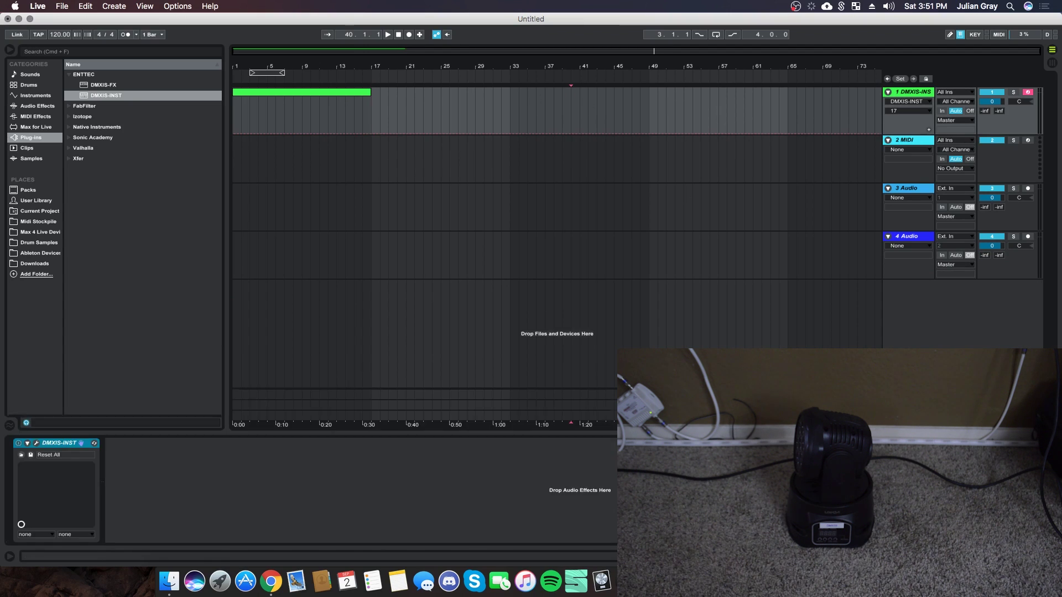
click(36, 443)
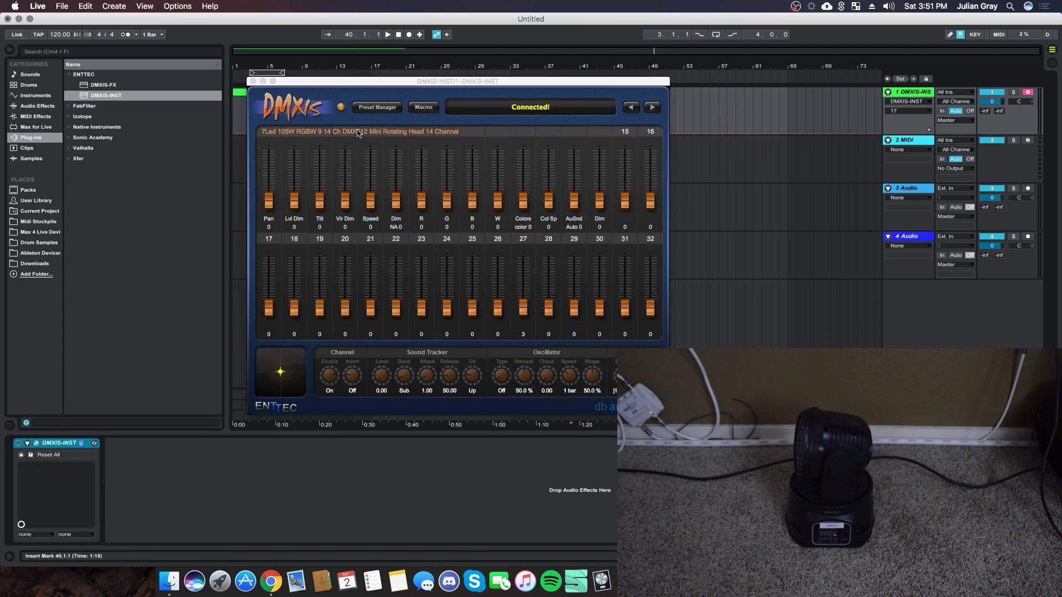
drag(372, 86, 517, 113)
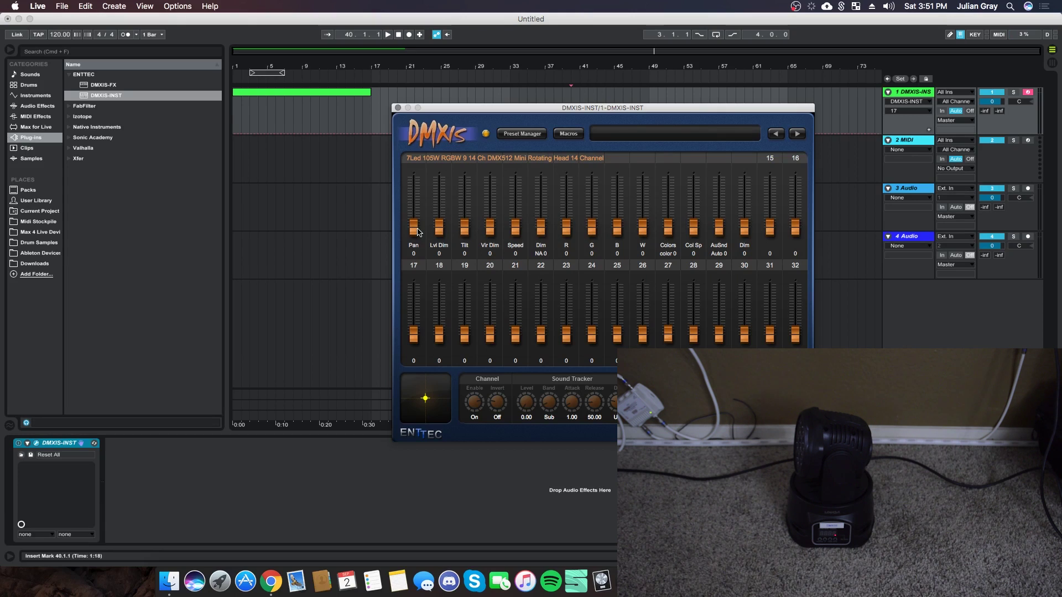
Test the moving head's Pan and Tilt faders and return both to 0
drag(414, 231, 434, 86)
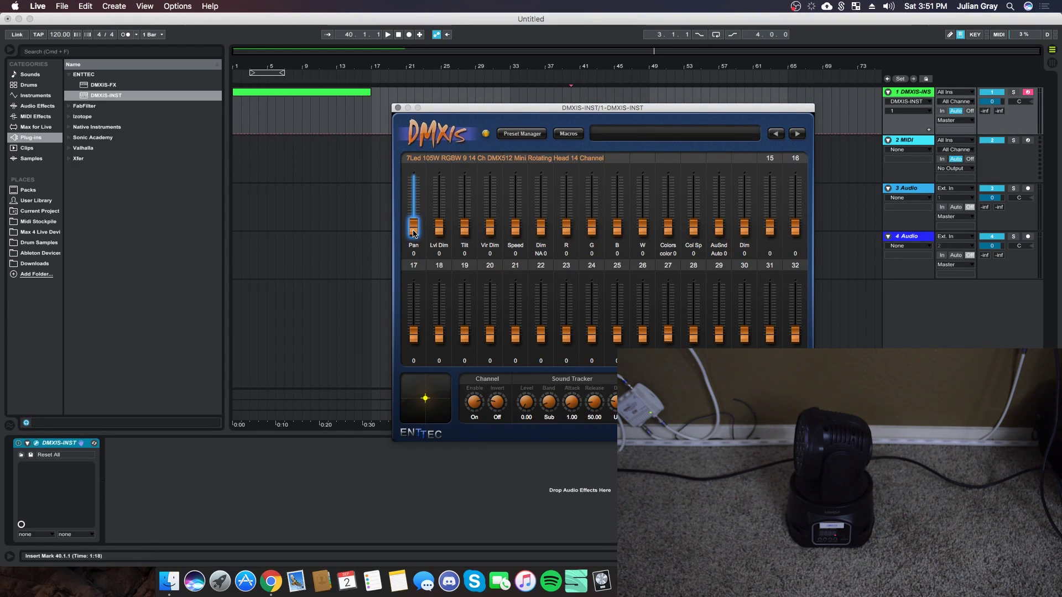
drag(466, 233, 480, 320)
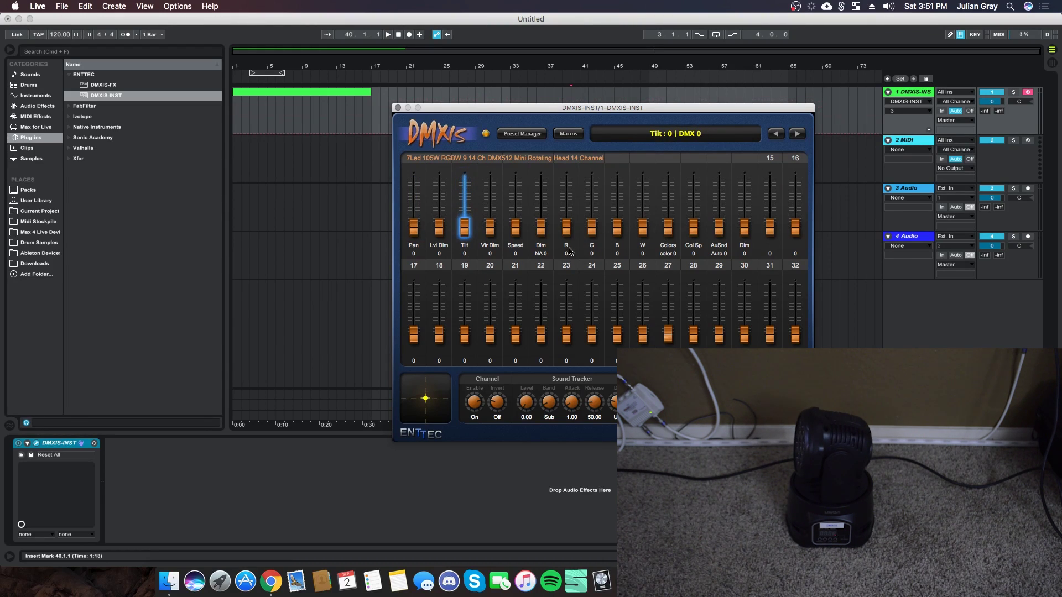
Raise the fixture's R and B to 100, G to 99 and W to 96, and set the channel 6 dimmer to Dim 100
drag(569, 229, 567, 183)
drag(642, 227, 652, 79)
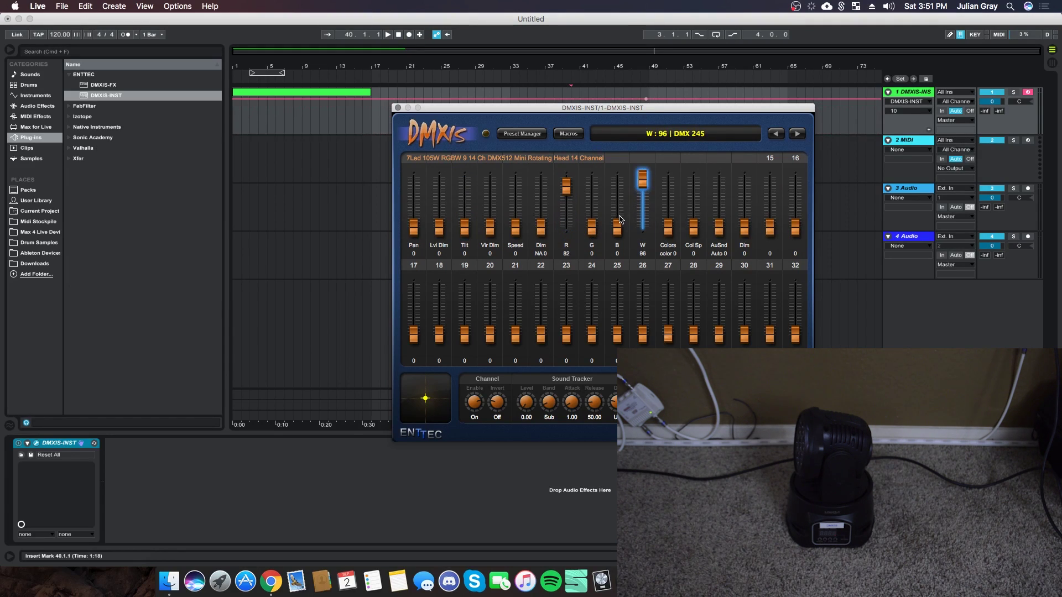
click(541, 228)
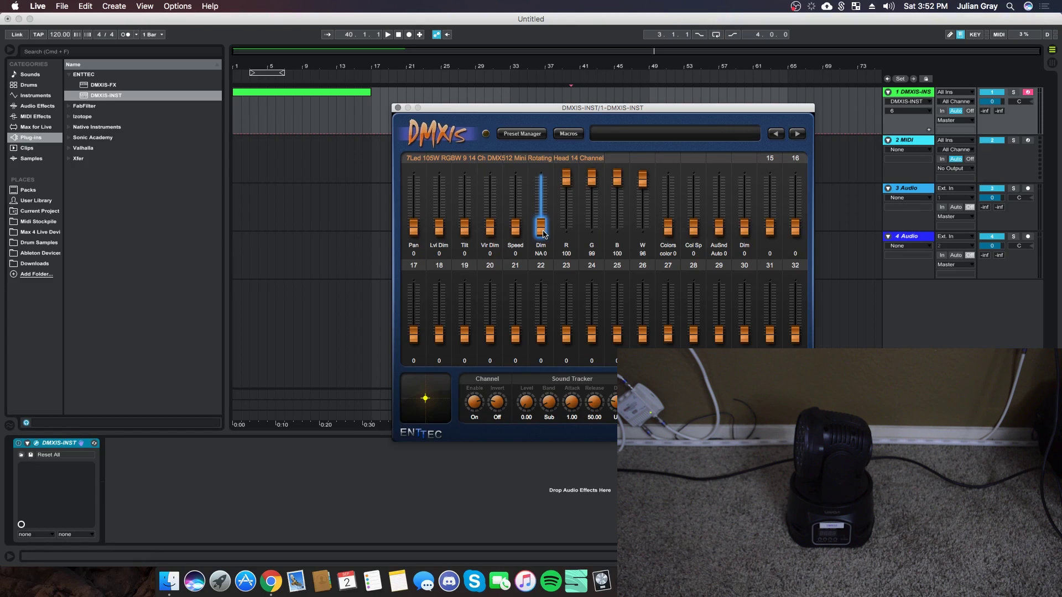
drag(541, 233, 573, 218)
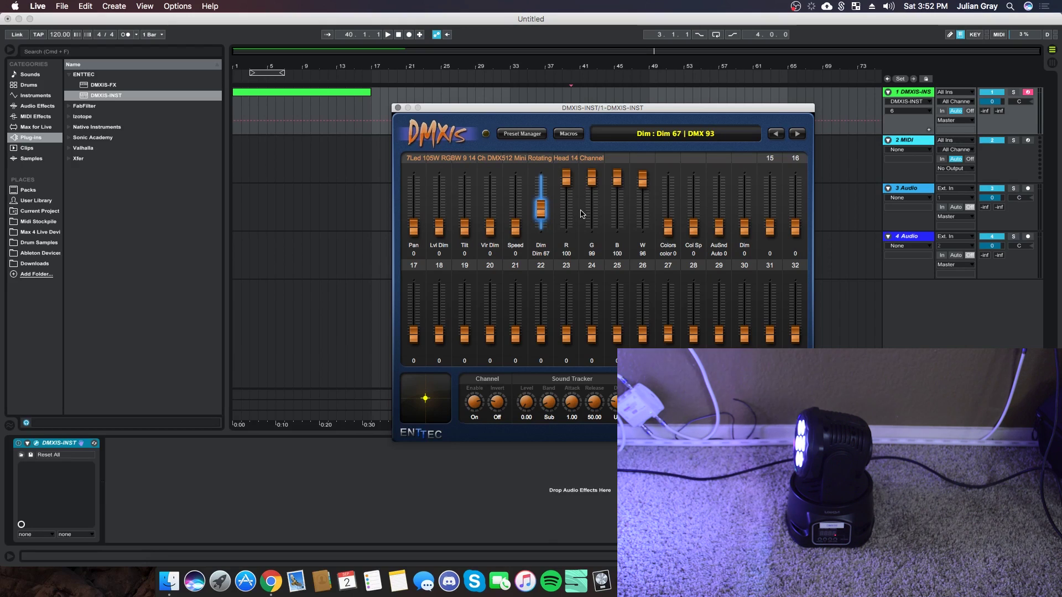
drag(581, 213, 574, 180)
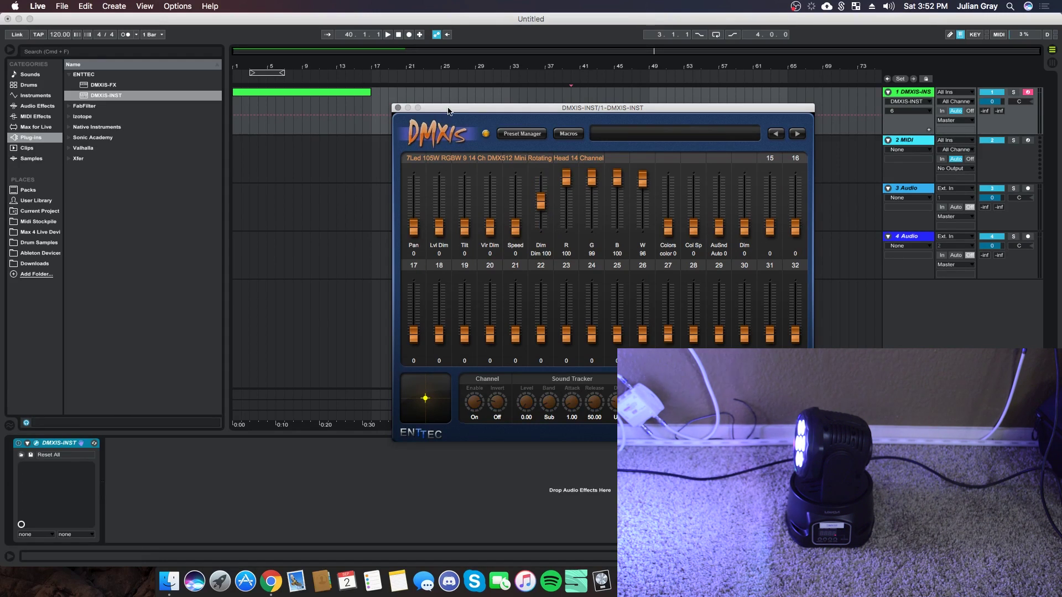
Move the plug-in window below the DMXIS-INST track and select the full 16-bar clip range in the arrangement
drag(449, 112, 415, 159)
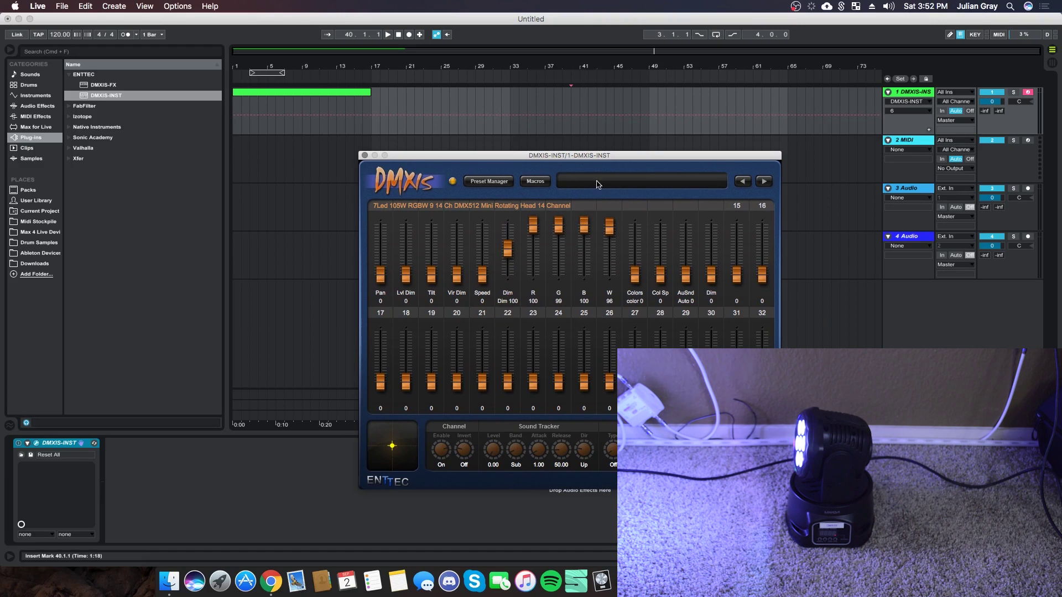
drag(545, 162, 531, 158)
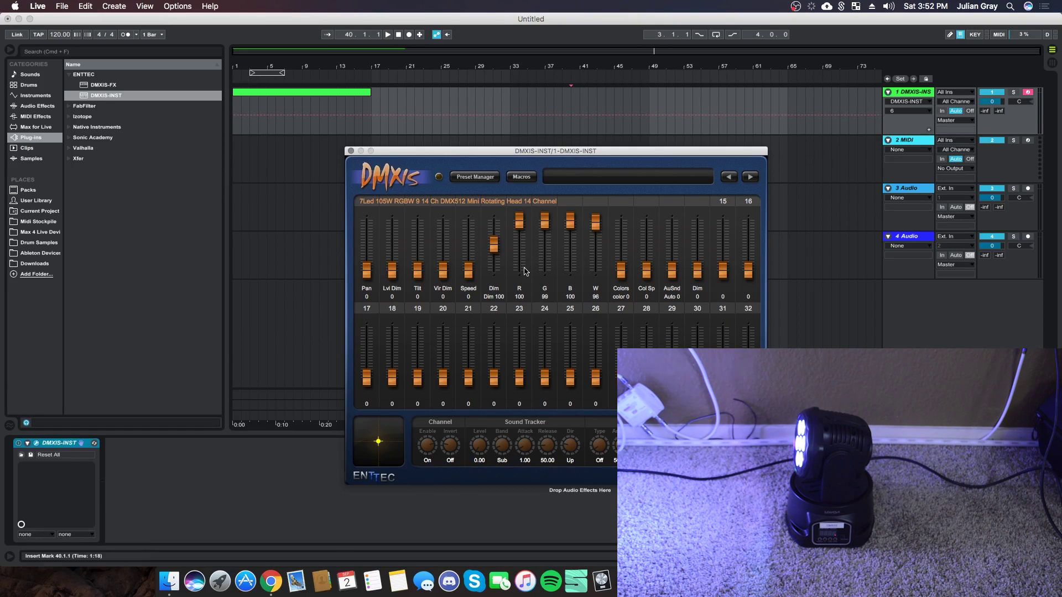
key(super+a)
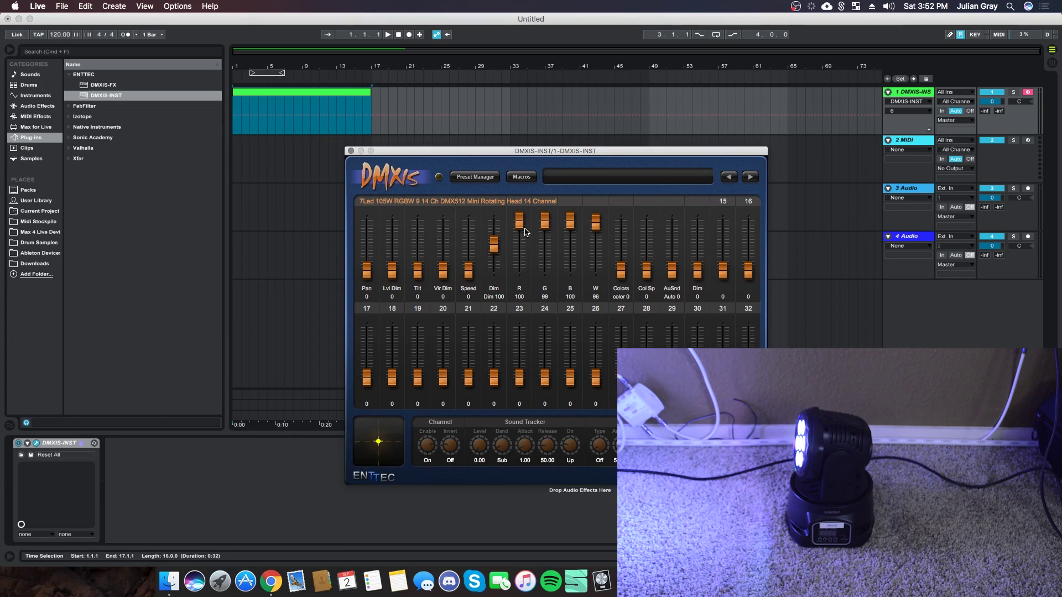
Sweep the fixture's color faders down and back up, leaving R, G and B at 100, with R as the track's displayed parameter
drag(519, 220, 537, 423)
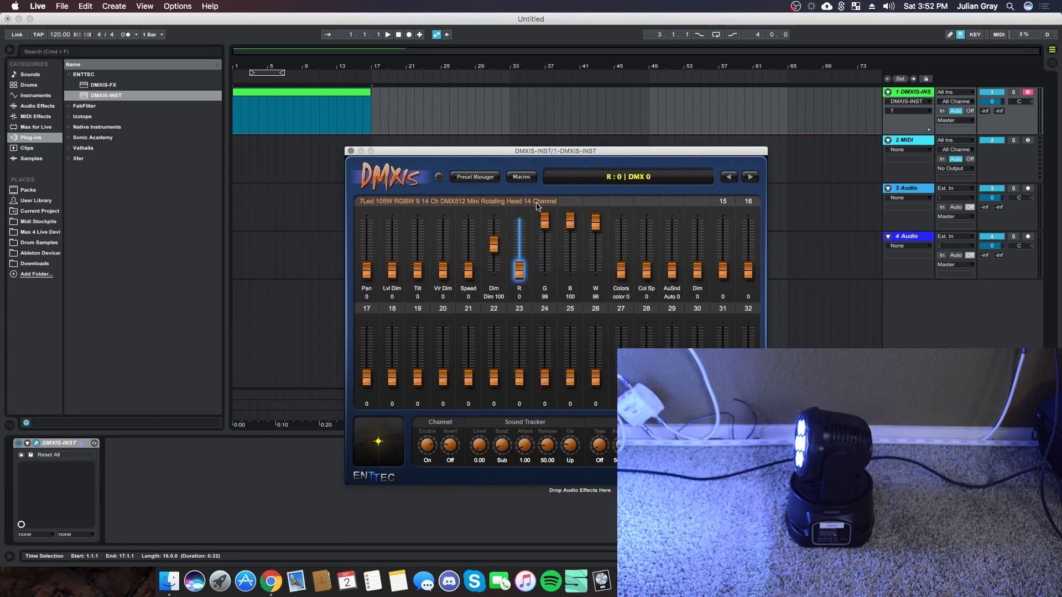
drag(538, 209, 543, 310)
drag(571, 221, 568, 166)
drag(545, 271, 535, 143)
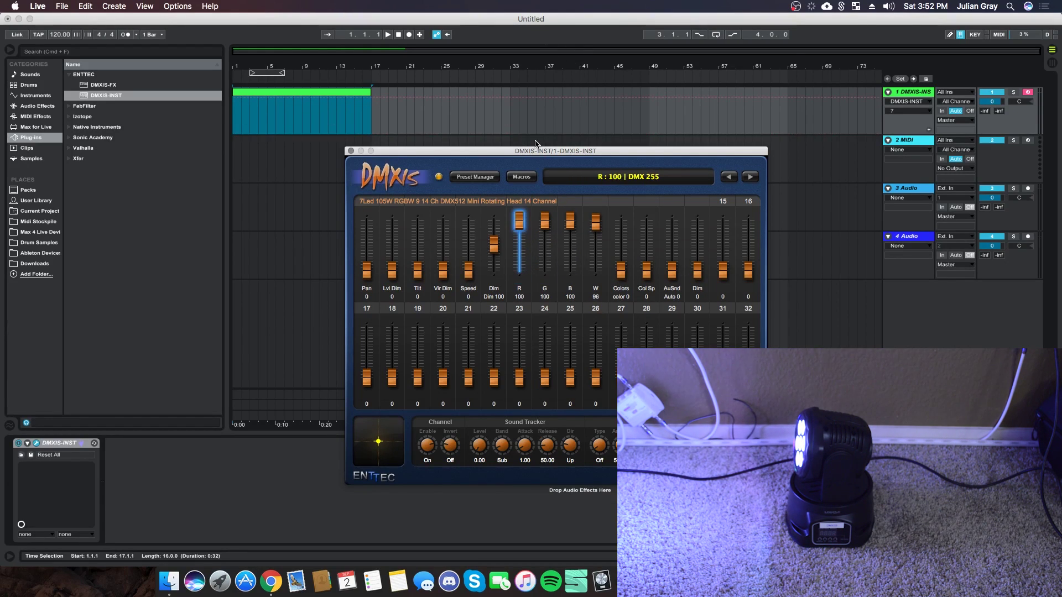
drag(520, 227, 578, 144)
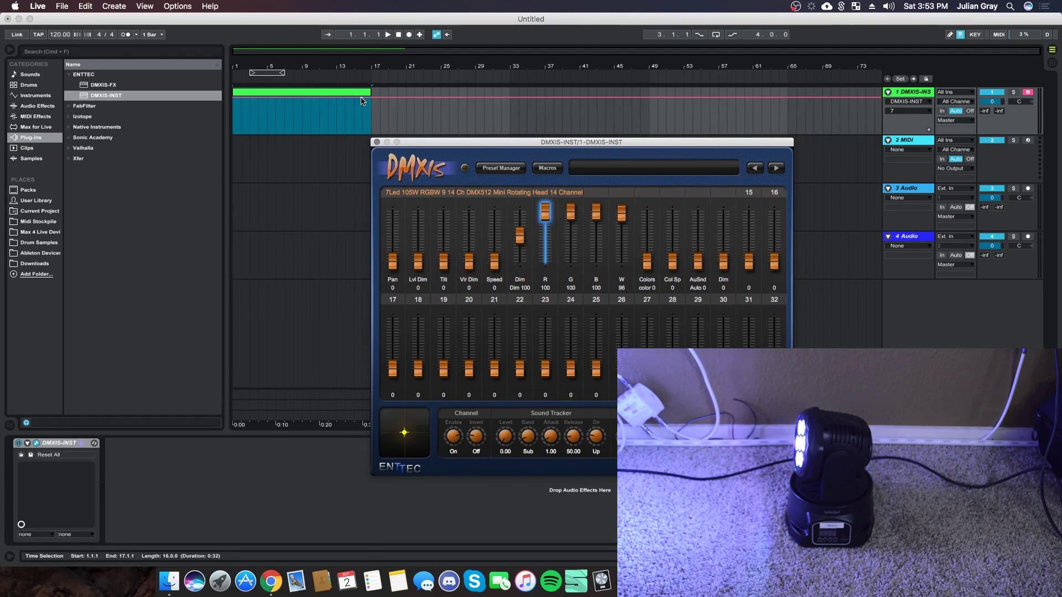
Group the DMXIS-INST device into an Instrument Rack and select the rack
right_click(66, 446)
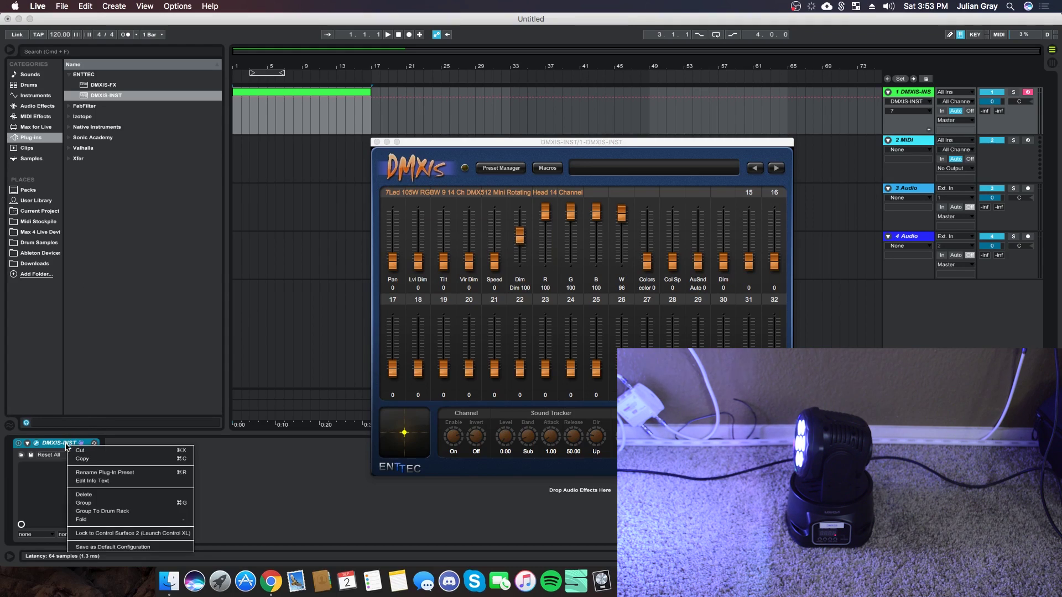
click(98, 503)
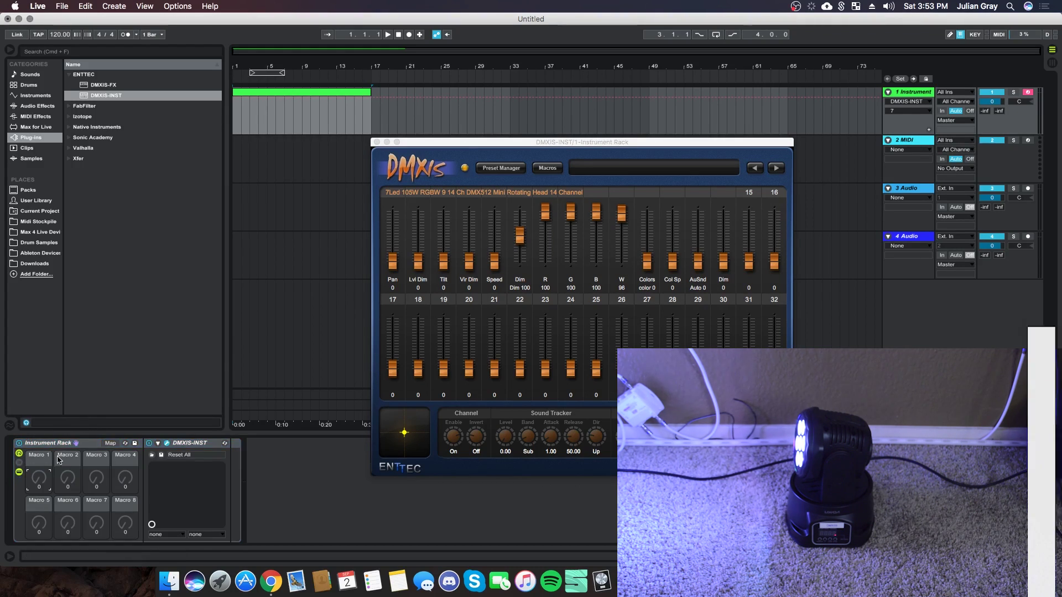
click(71, 442)
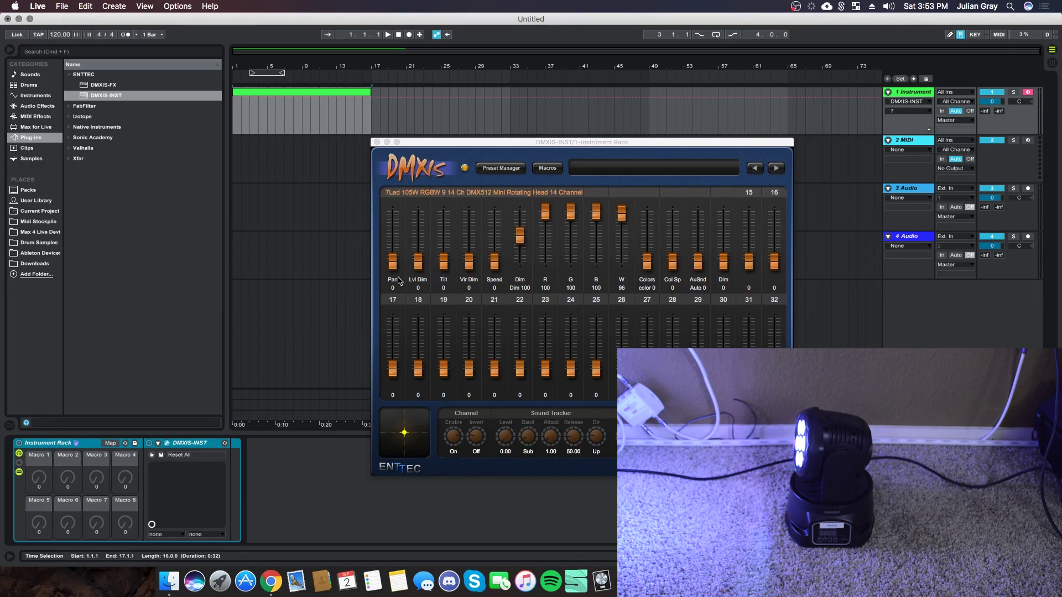
Show channels 23, 17, R, G, B and W in turn as the track's automation parameter, and raise W to 100
click(464, 154)
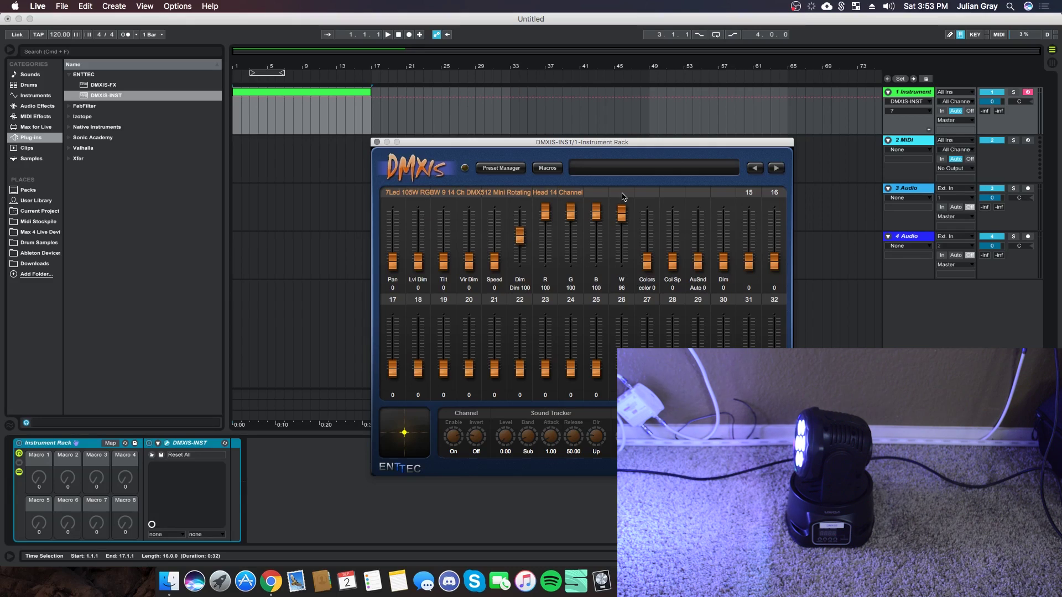
click(546, 302)
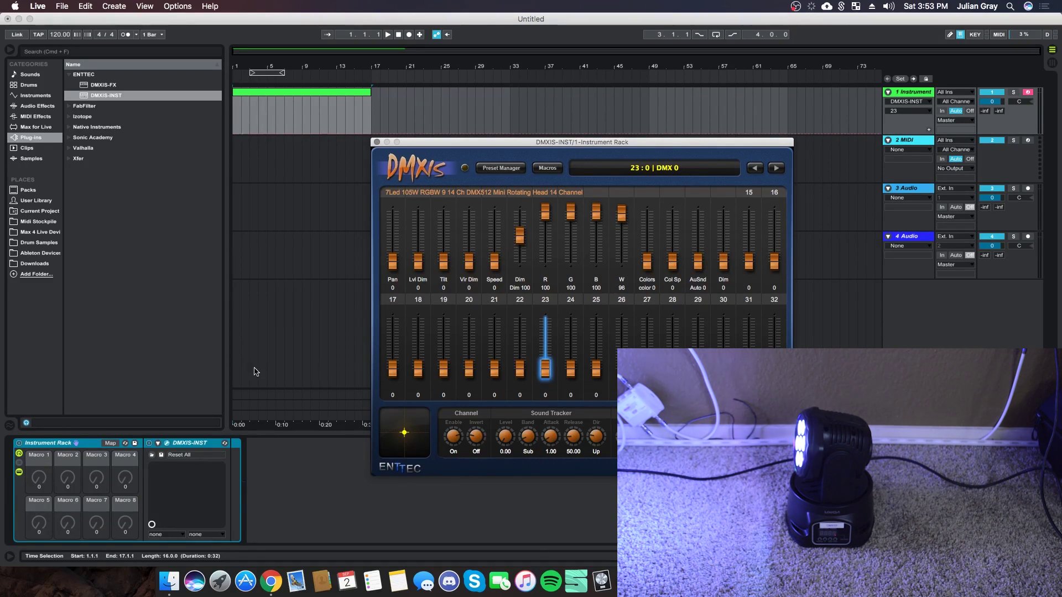
click(387, 340)
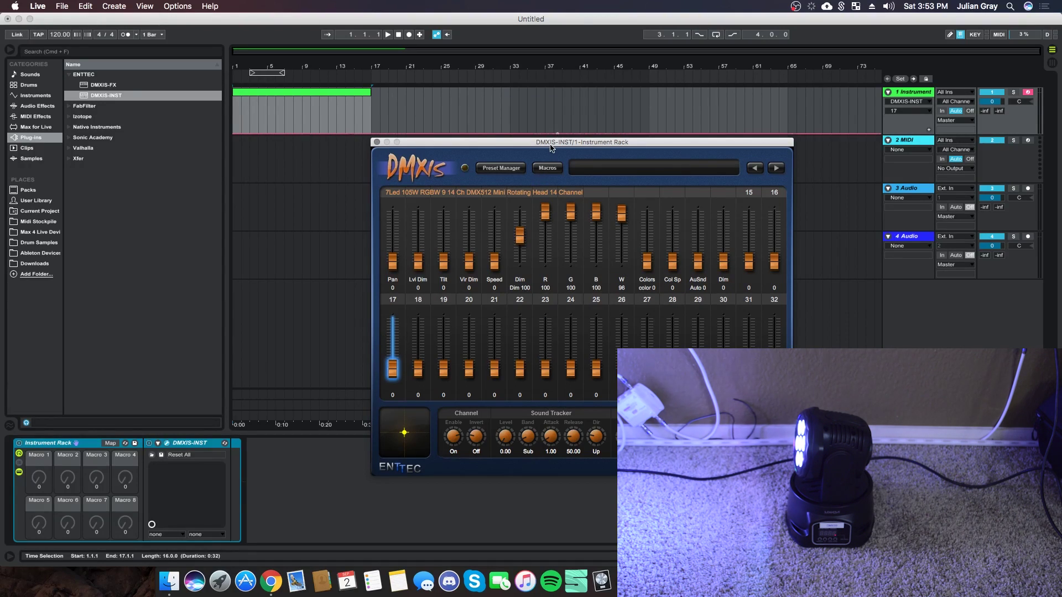
drag(551, 146, 563, 143)
click(557, 209)
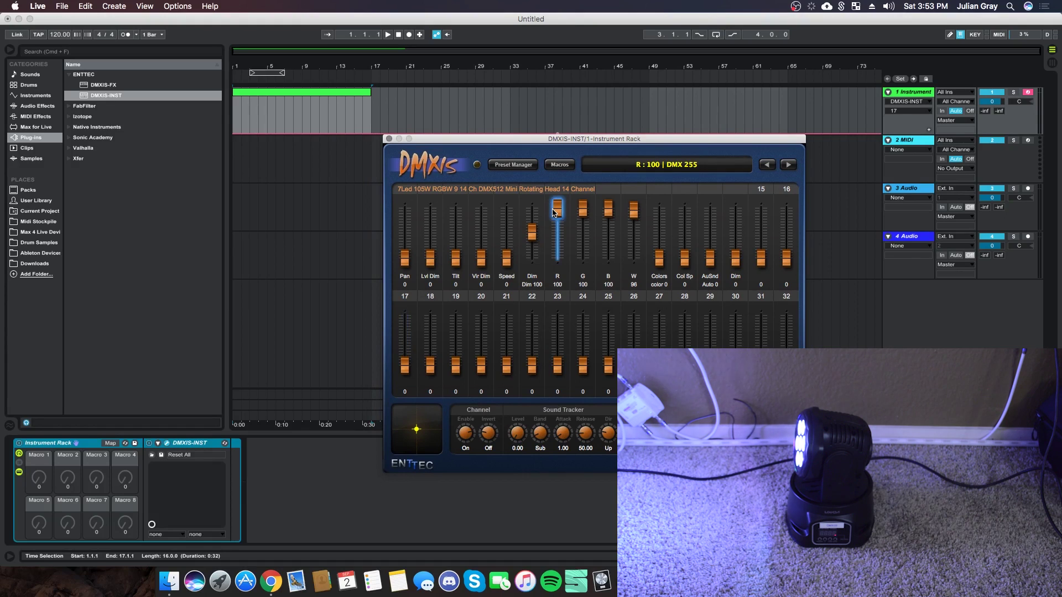
click(583, 209)
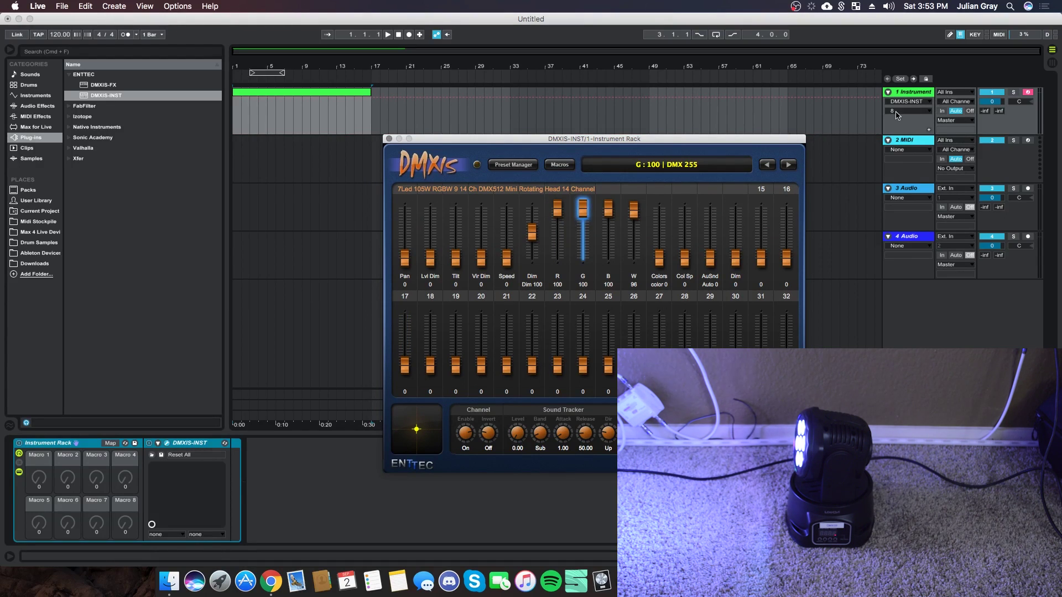
click(607, 215)
click(633, 210)
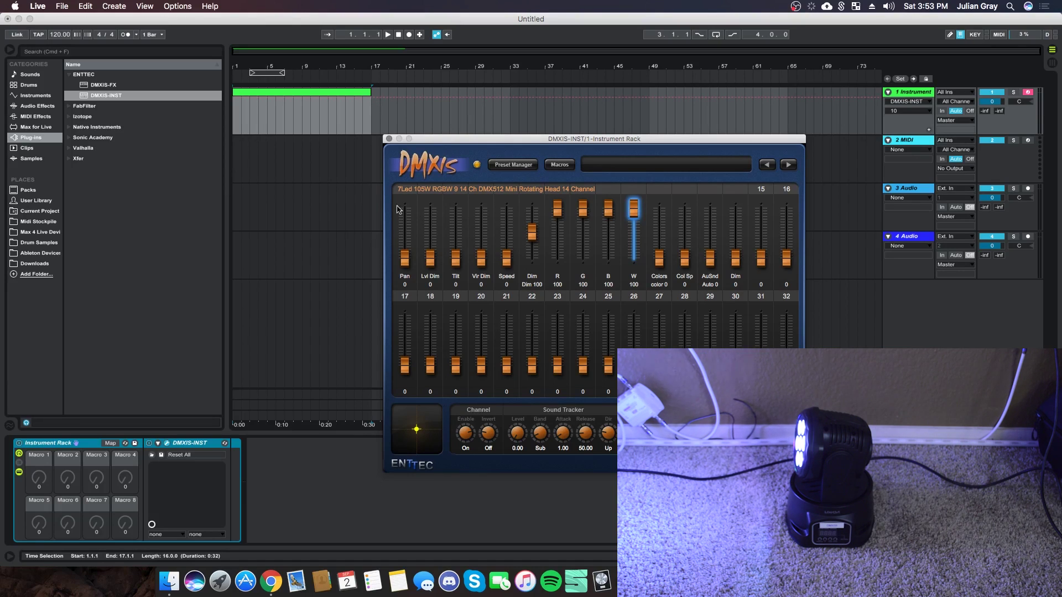
click(293, 111)
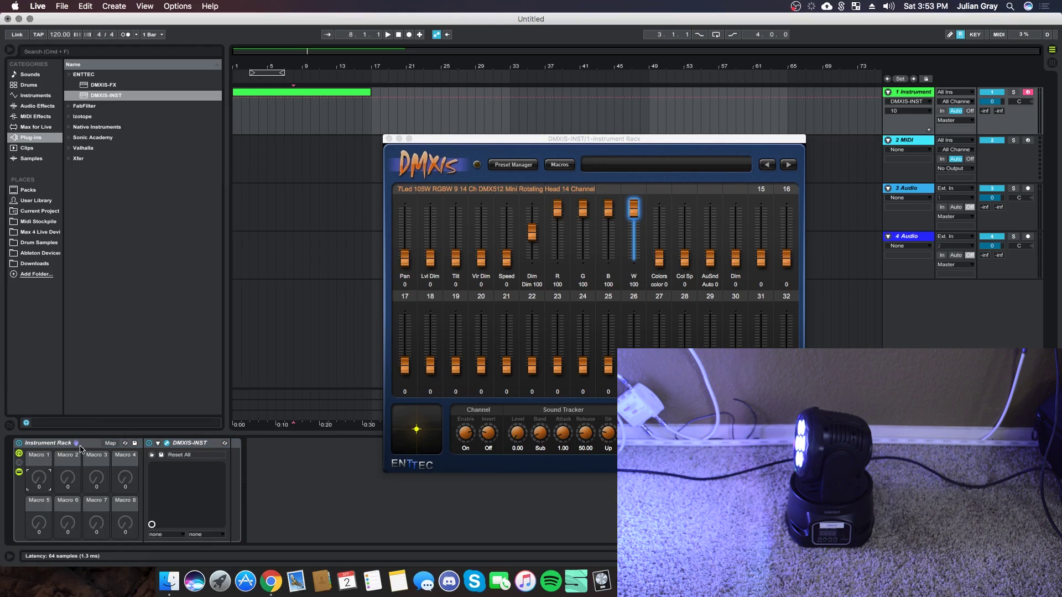
Unfold DMXIS-INST's parameter view and configure it with the R, G, B, W, channel 6 Dim and Pan faders
click(158, 443)
click(255, 443)
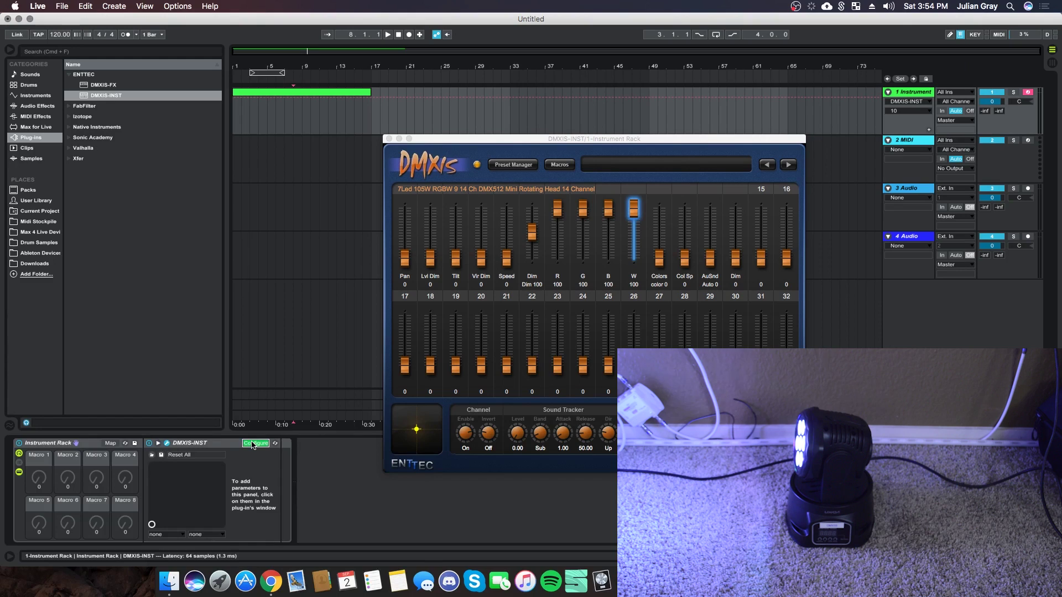
click(557, 209)
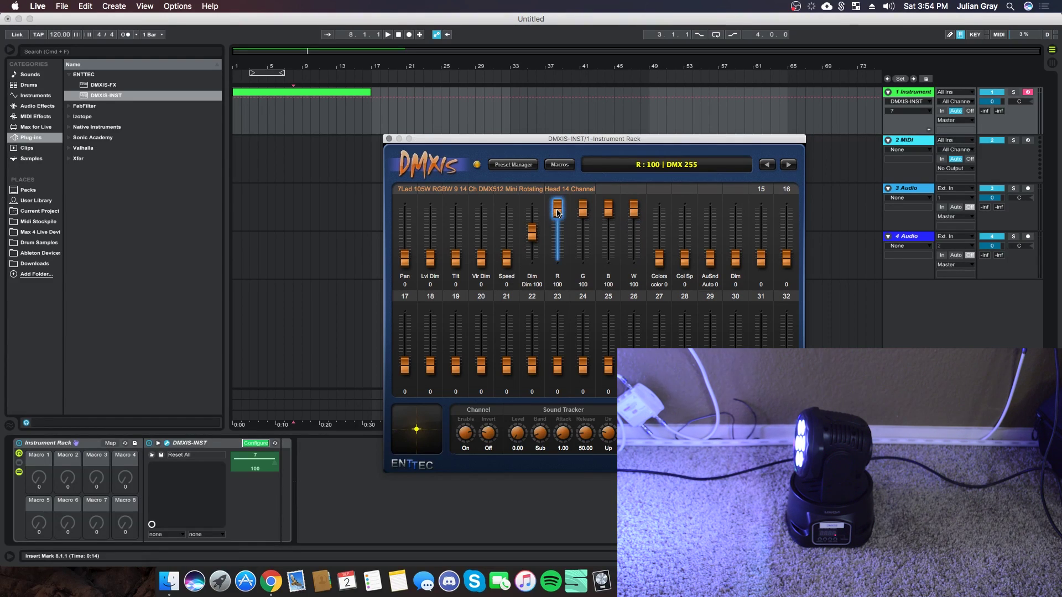
click(583, 209)
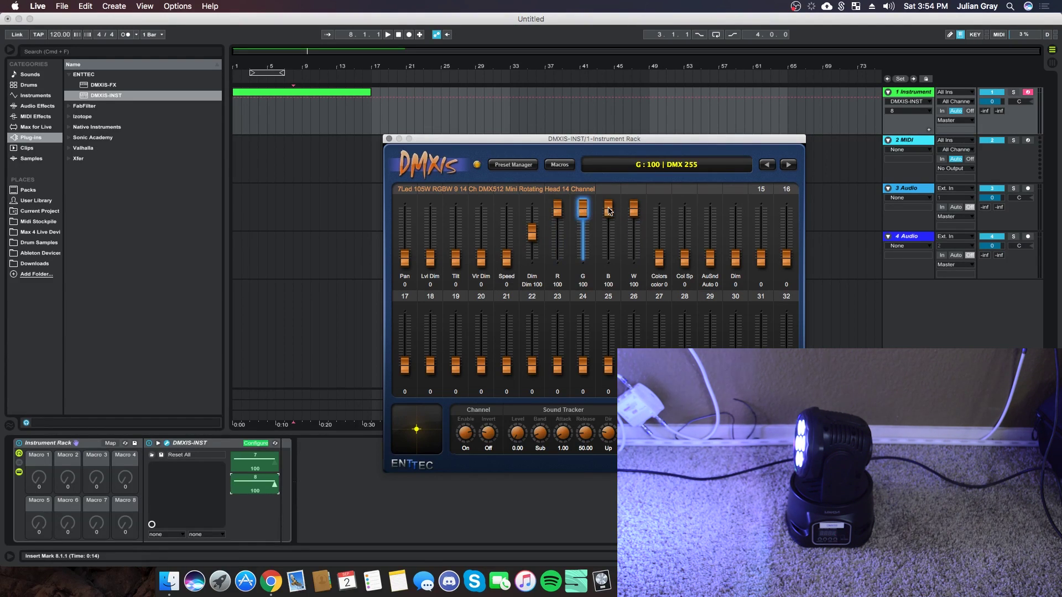
click(608, 209)
click(633, 210)
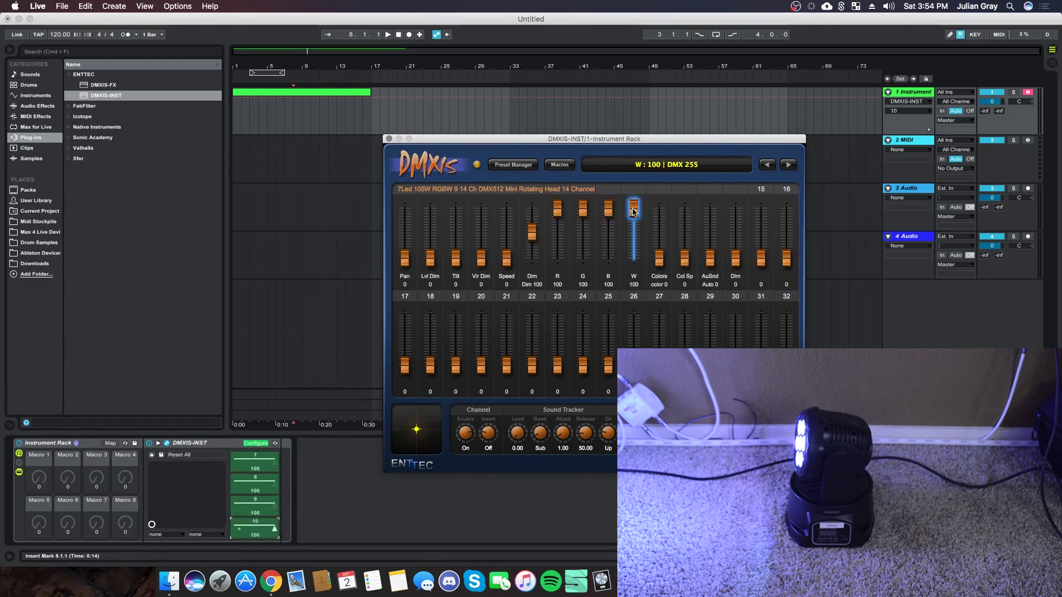
click(531, 233)
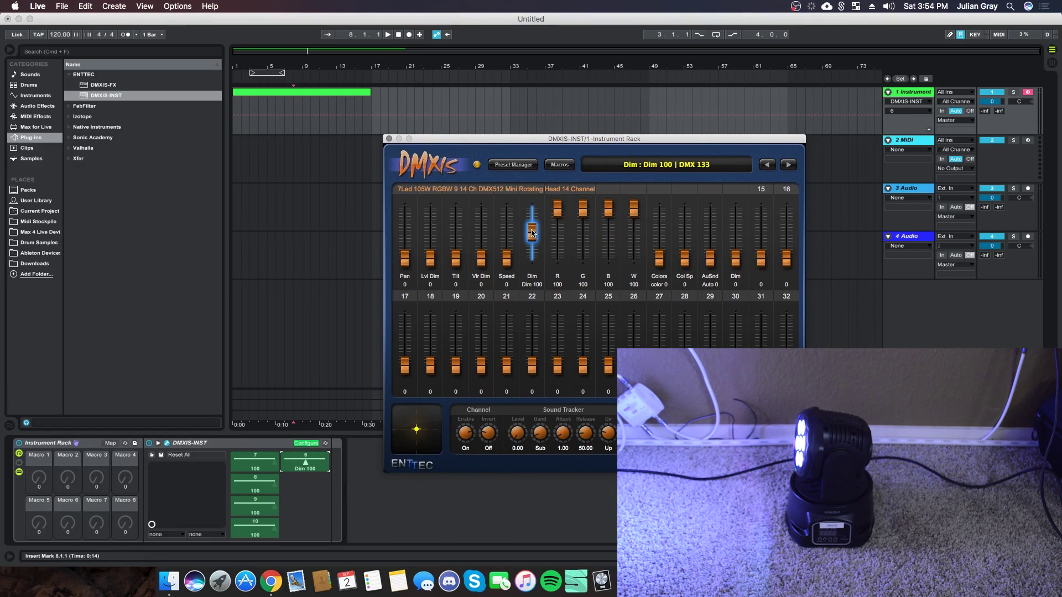
click(405, 260)
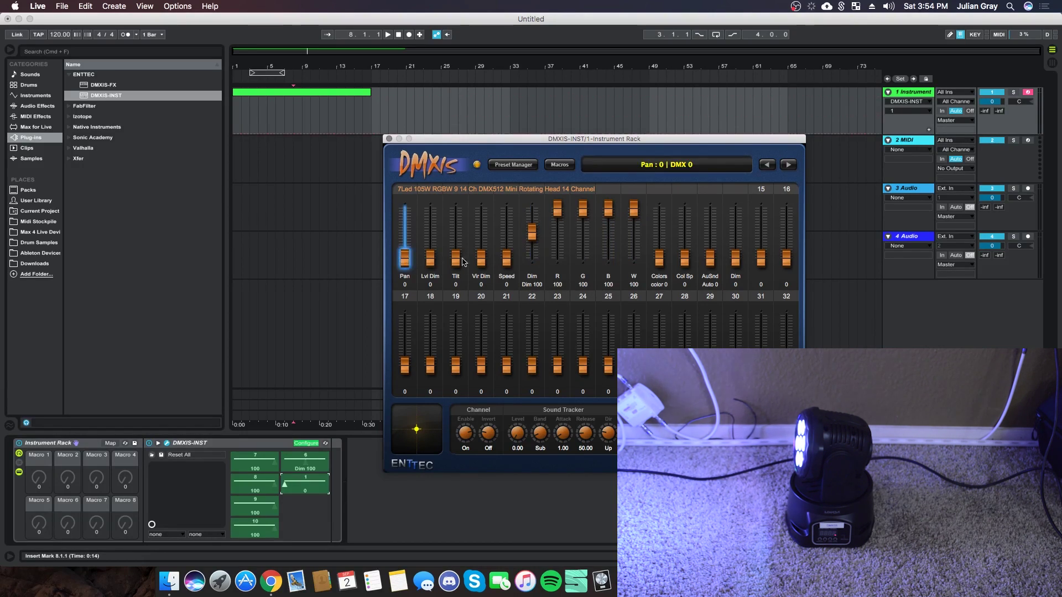
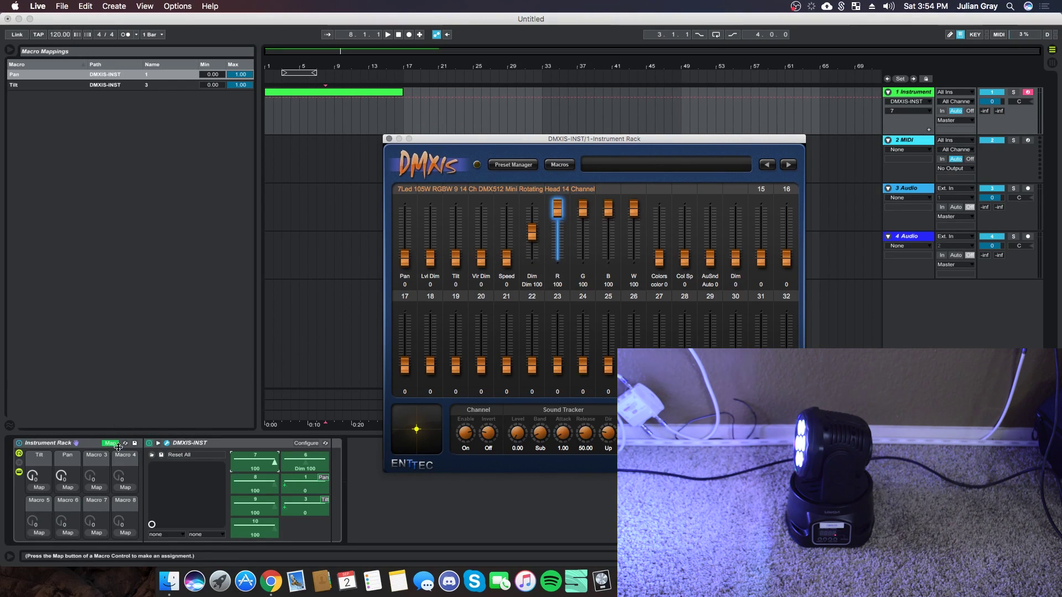
Map channel 6 of DMXIS-INST to Macro 3 and rename that macro Dim
click(97, 488)
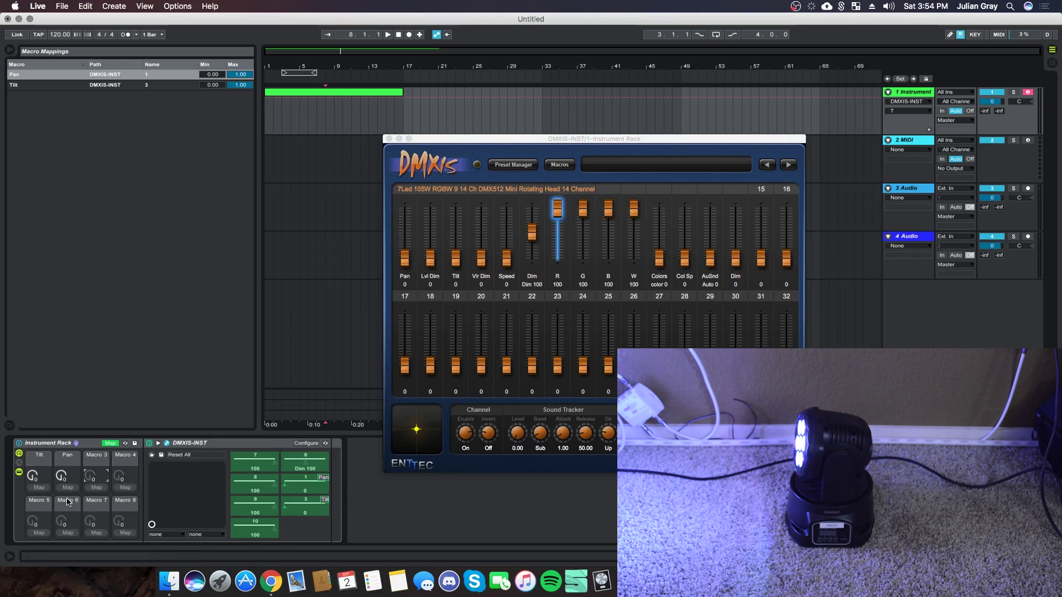
click(306, 465)
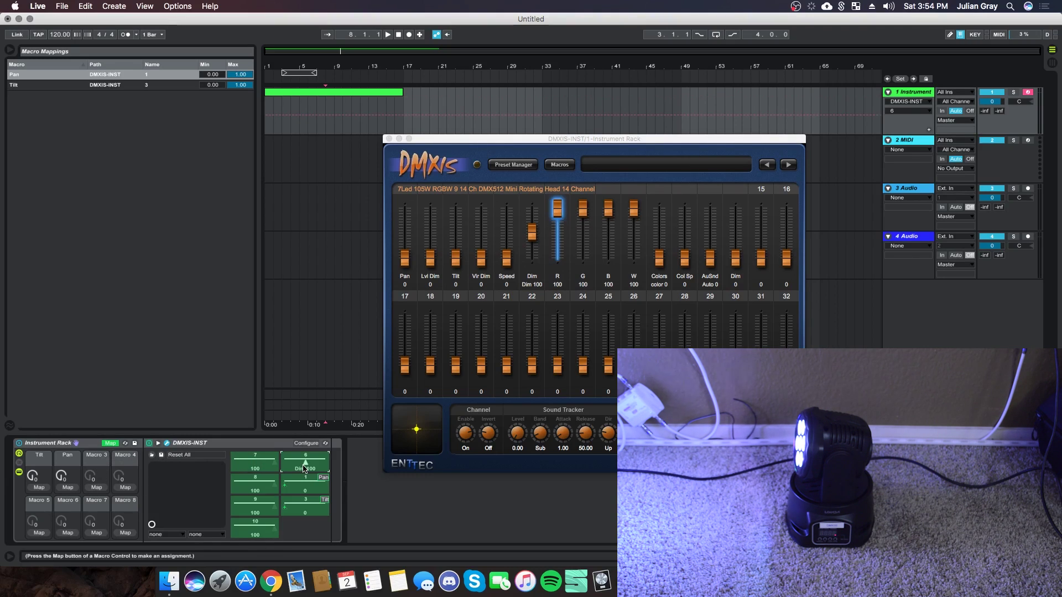
click(96, 487)
right_click(95, 470)
click(122, 389)
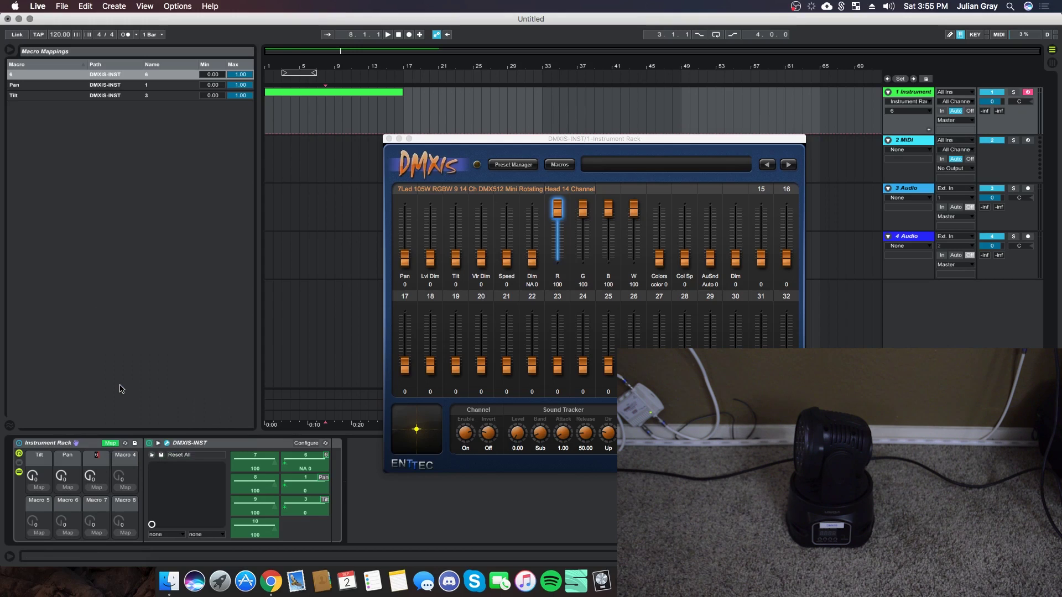
text(Dim)
key(Return)
Raise the Dim macro to 127 and try 0.53 as the maximum of its mapping
drag(92, 479, 91, 445)
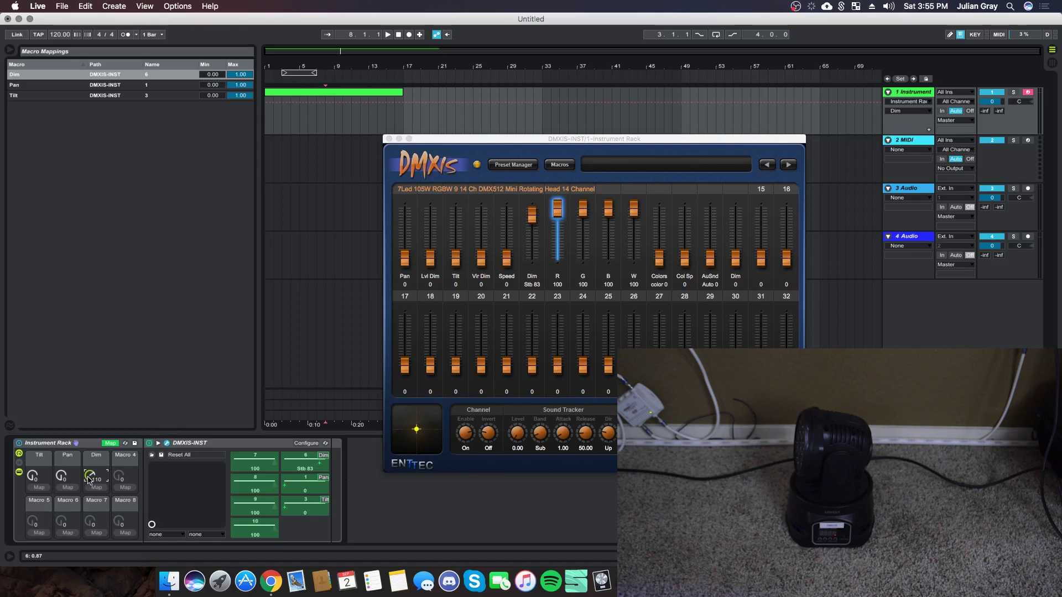
drag(92, 476, 91, 479)
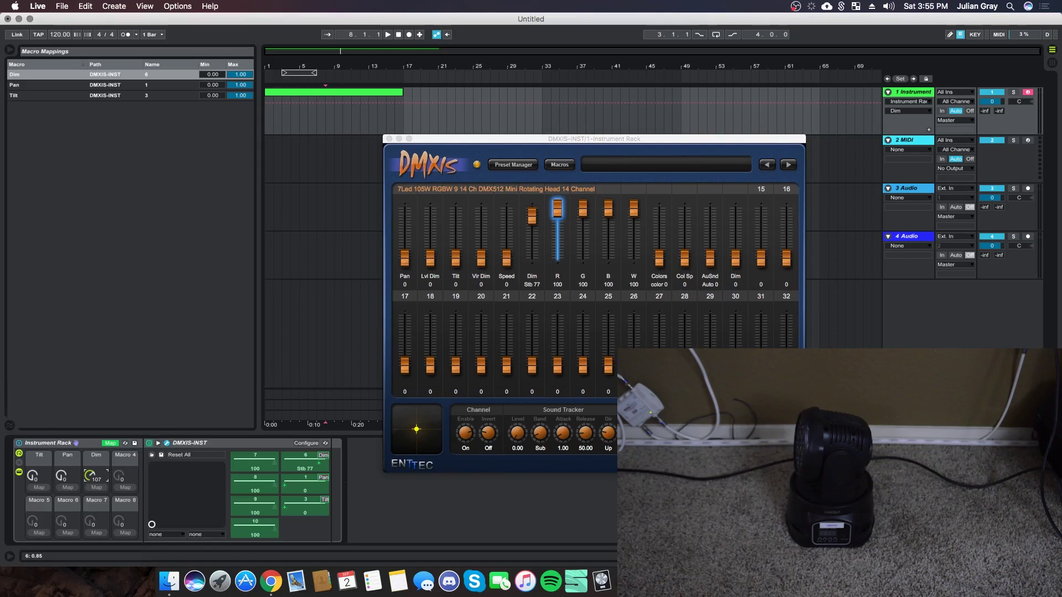
click(239, 79)
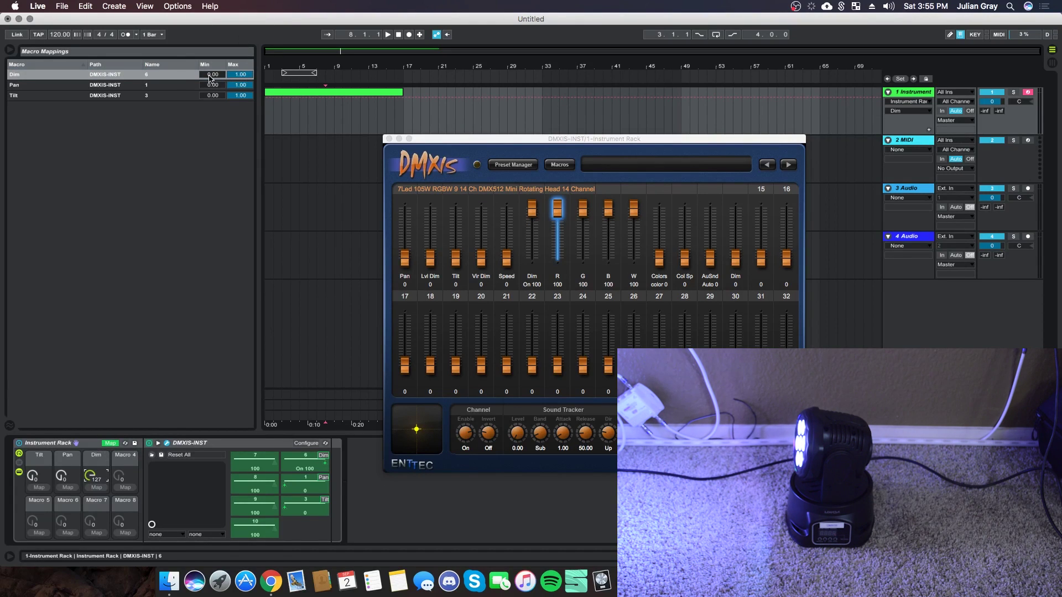
drag(238, 81, 238, 86)
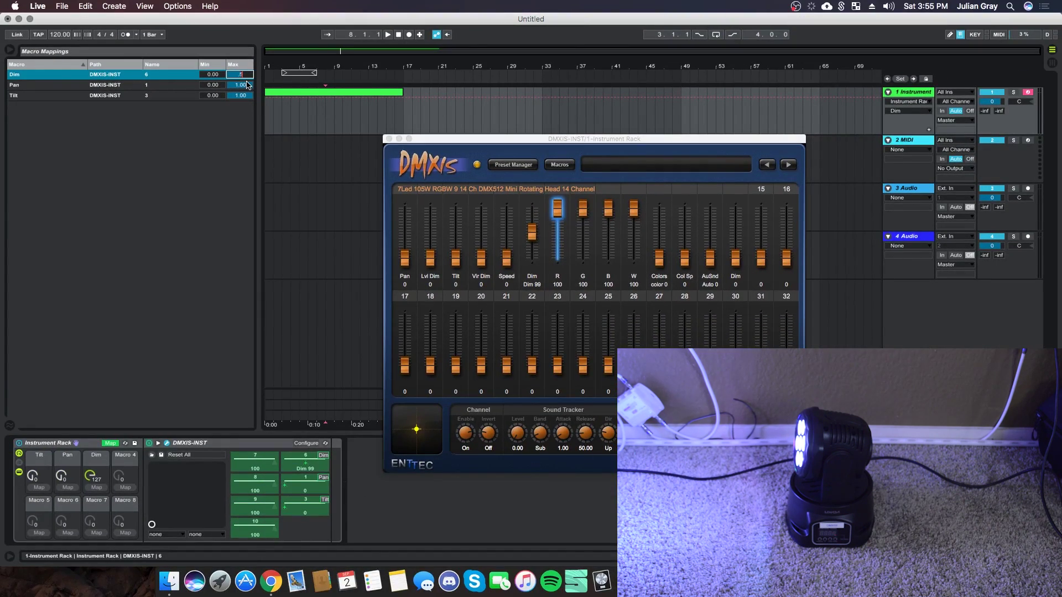
text(3)
key(Return)
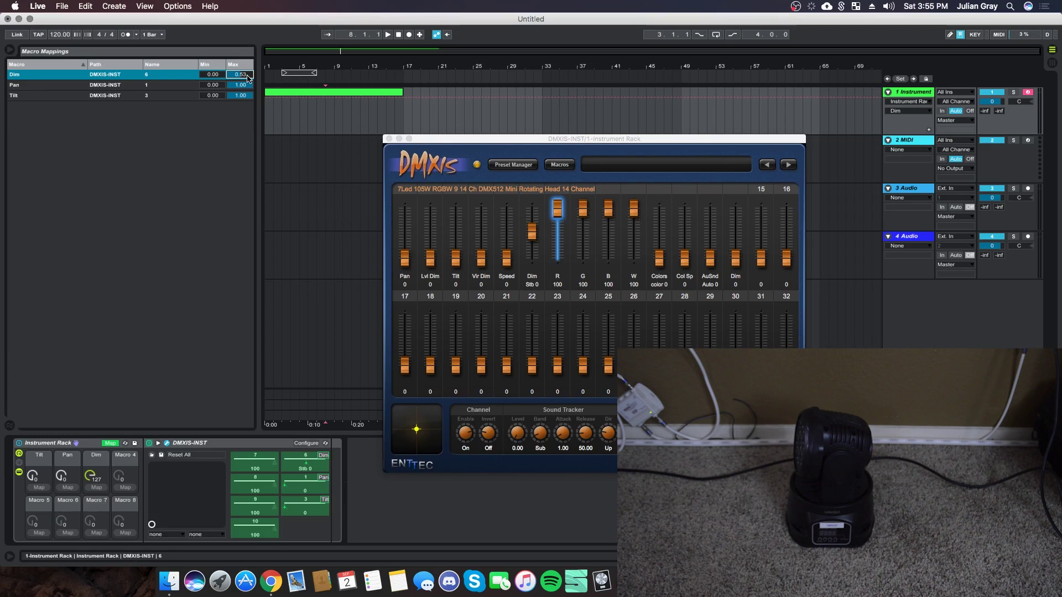
key(Delete)
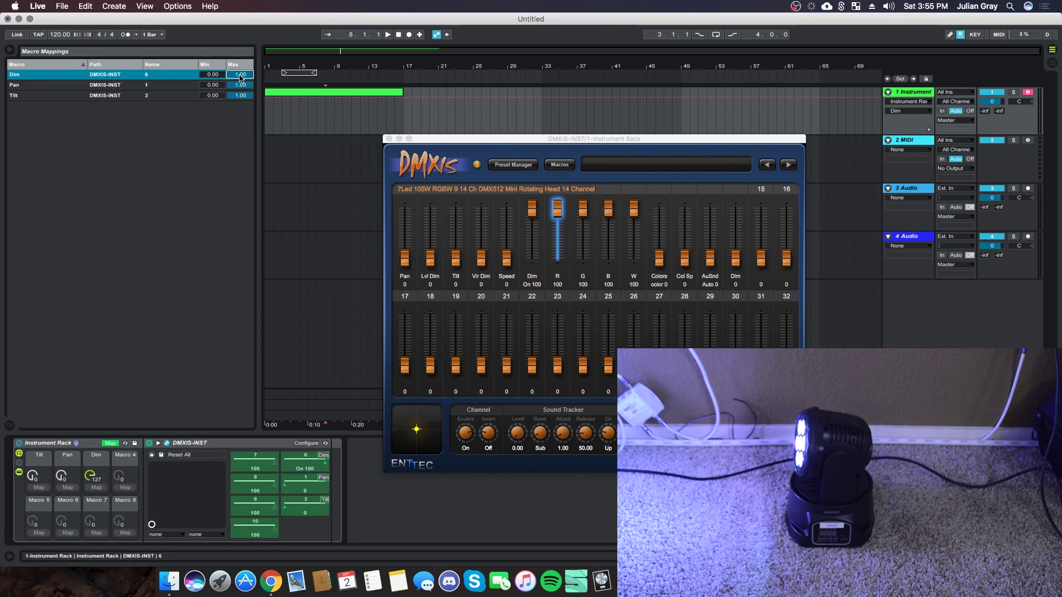
Set the Dim mapping's maximum to 0.52 and test the Dim macro, leaving it at 127
text(.52)
key(Return)
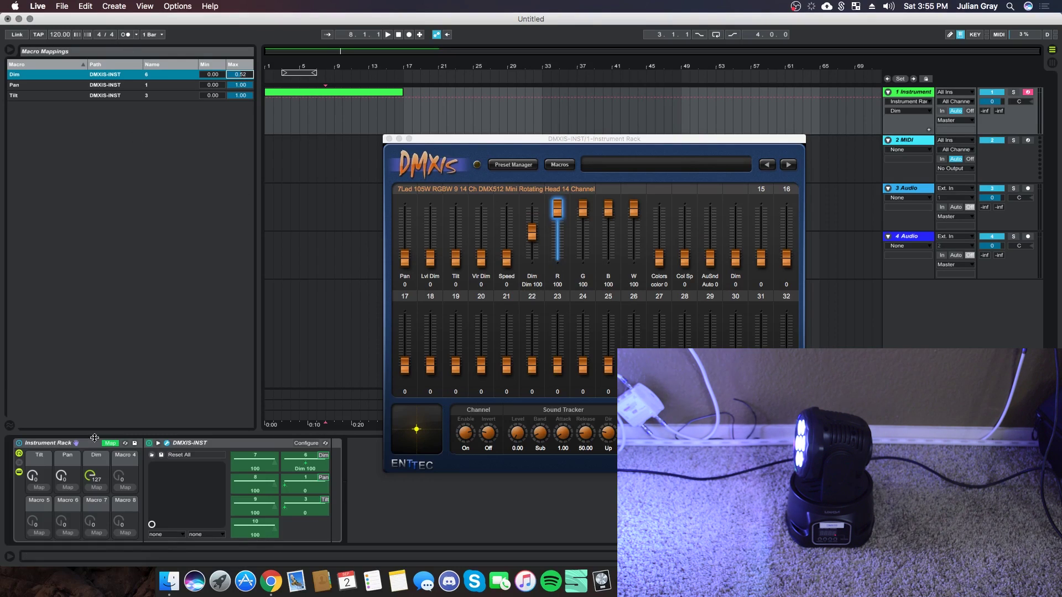
drag(95, 477, 96, 442)
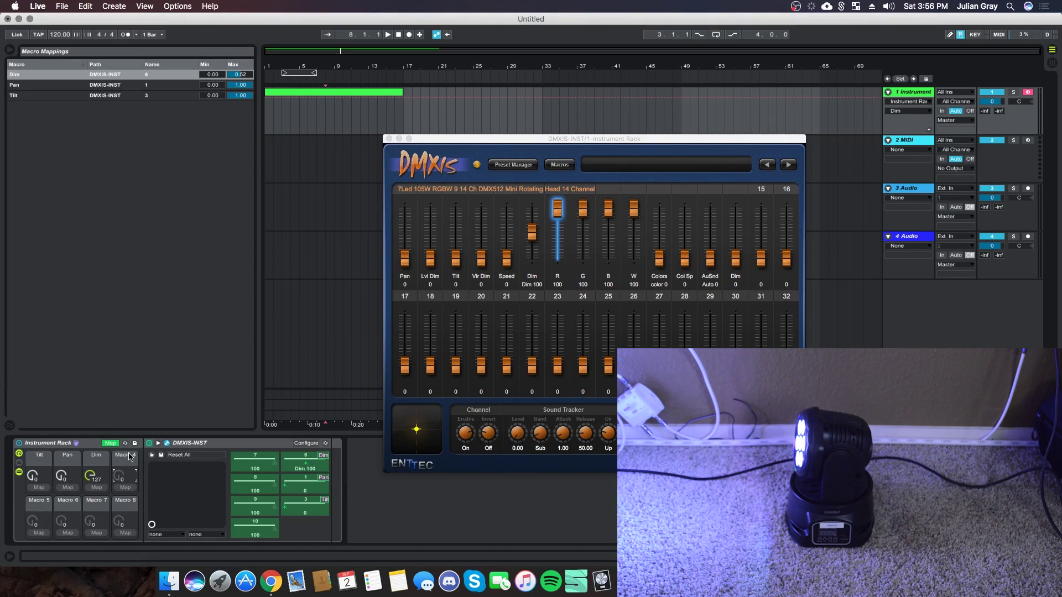
Try mapping the R fader, channel 7, to Macro 4 and delete that mapping
click(238, 462)
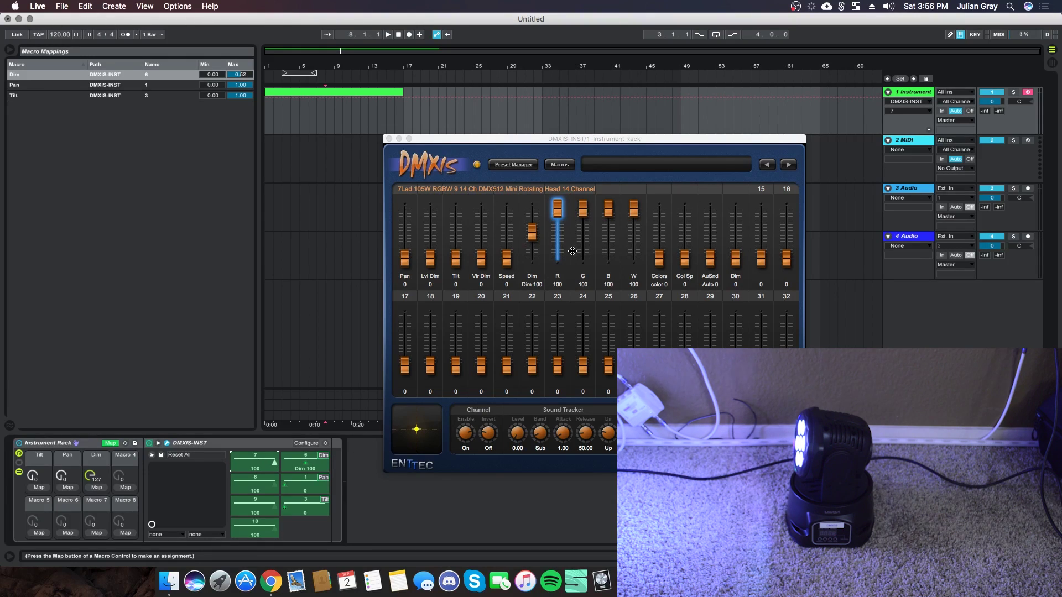
click(558, 210)
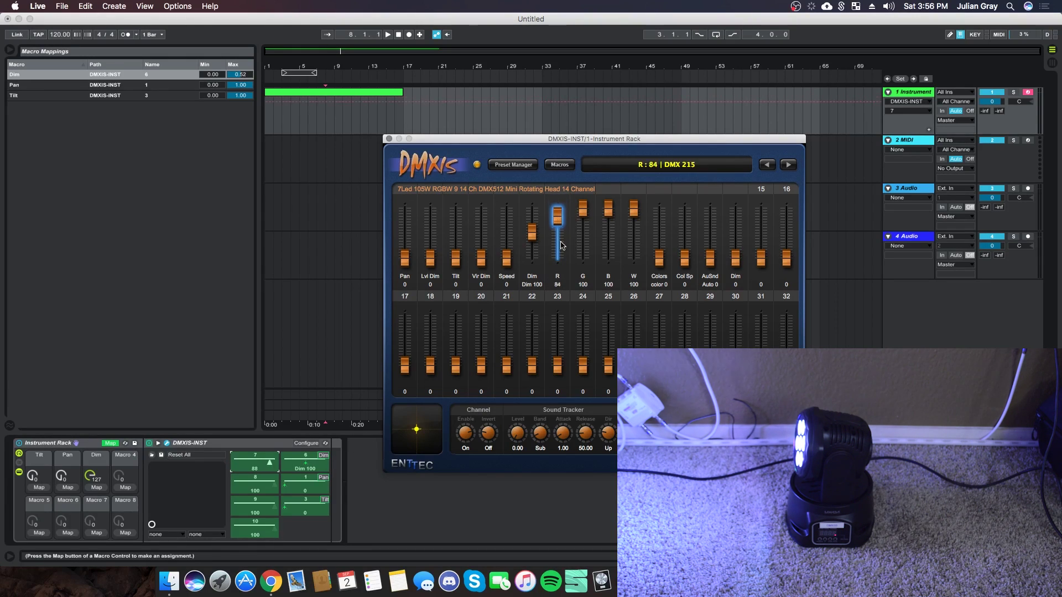
click(125, 487)
right_click(125, 456)
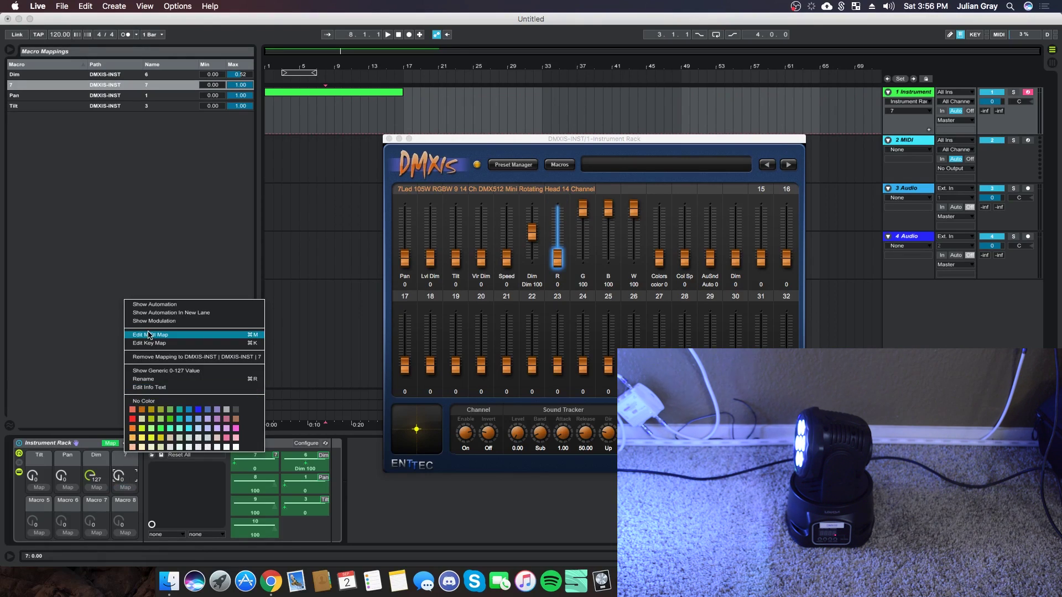
click(77, 364)
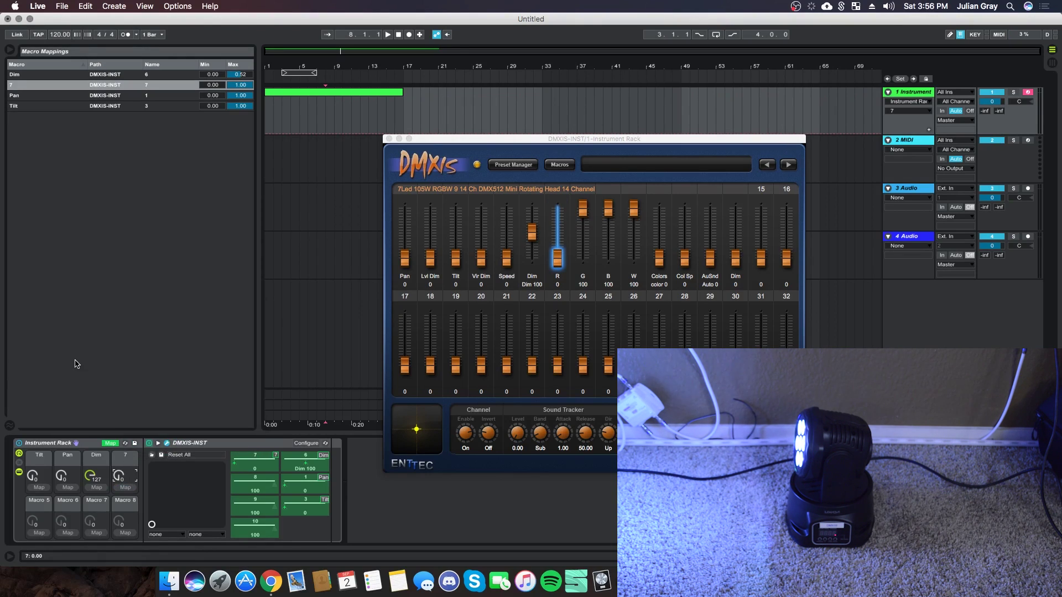
click(84, 87)
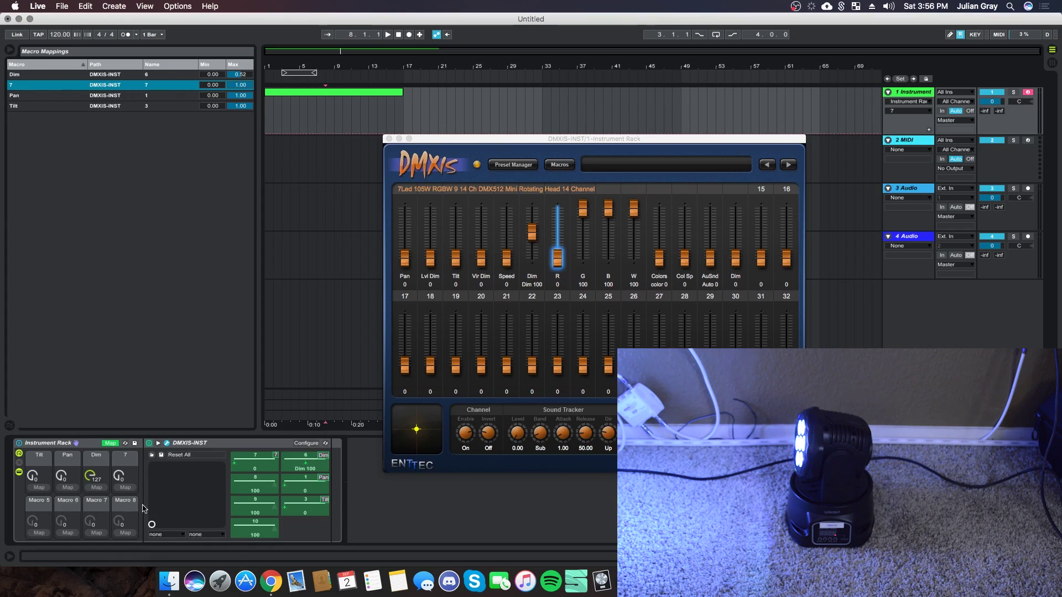
key(Delete)
Map channel 7 of DMXIS-INST to Macro 5 and rename that macro R
click(32, 515)
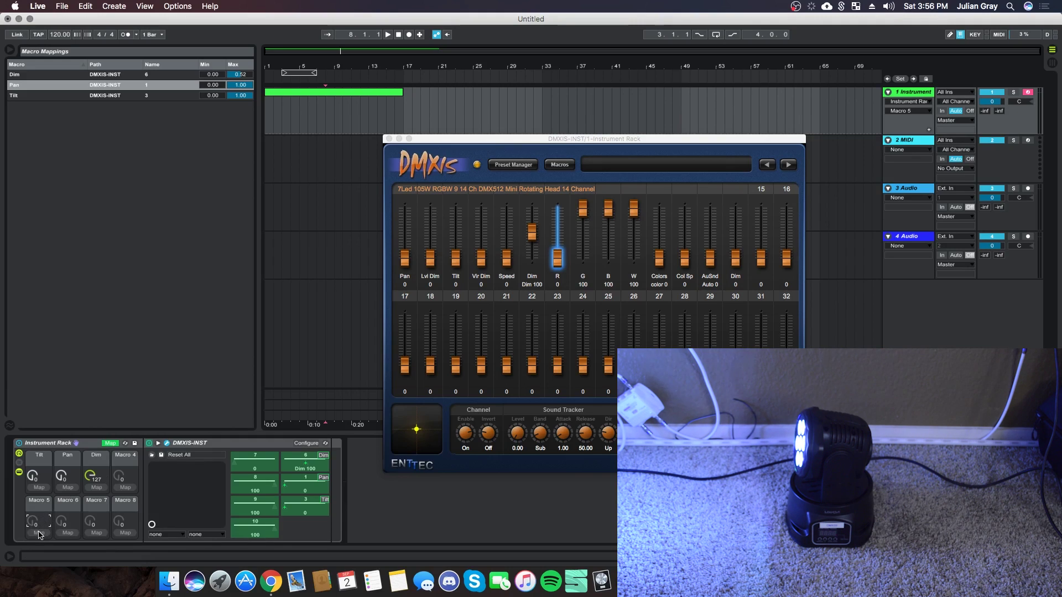
click(232, 468)
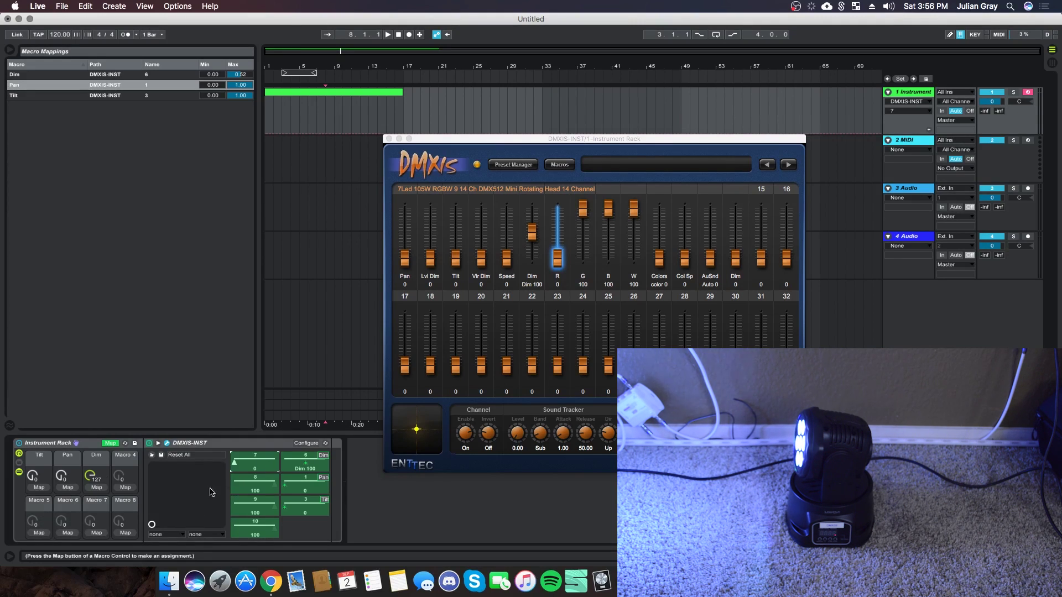
click(38, 532)
right_click(35, 506)
click(61, 428)
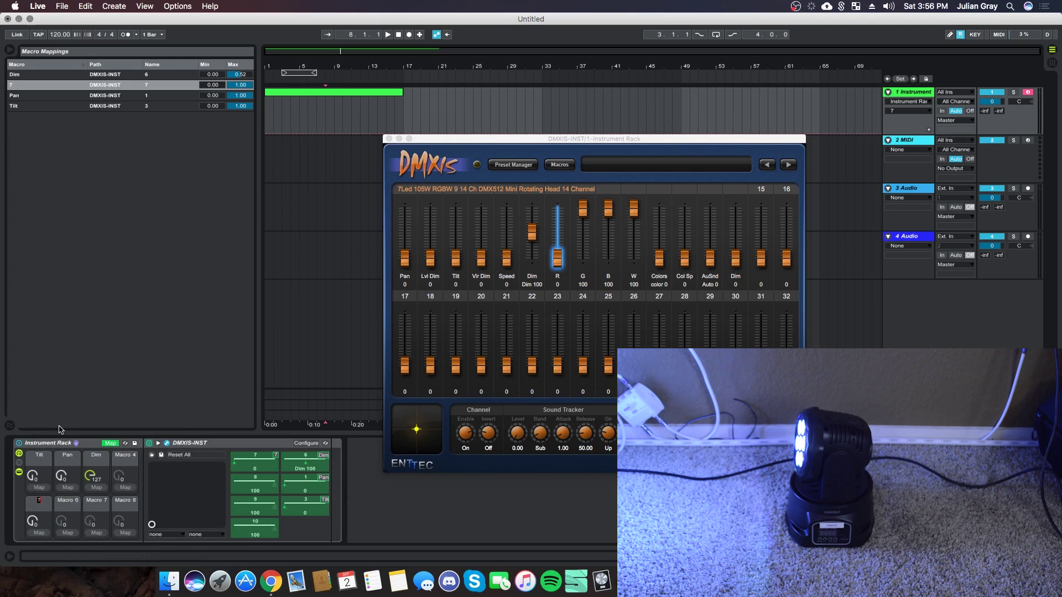
key(Return)
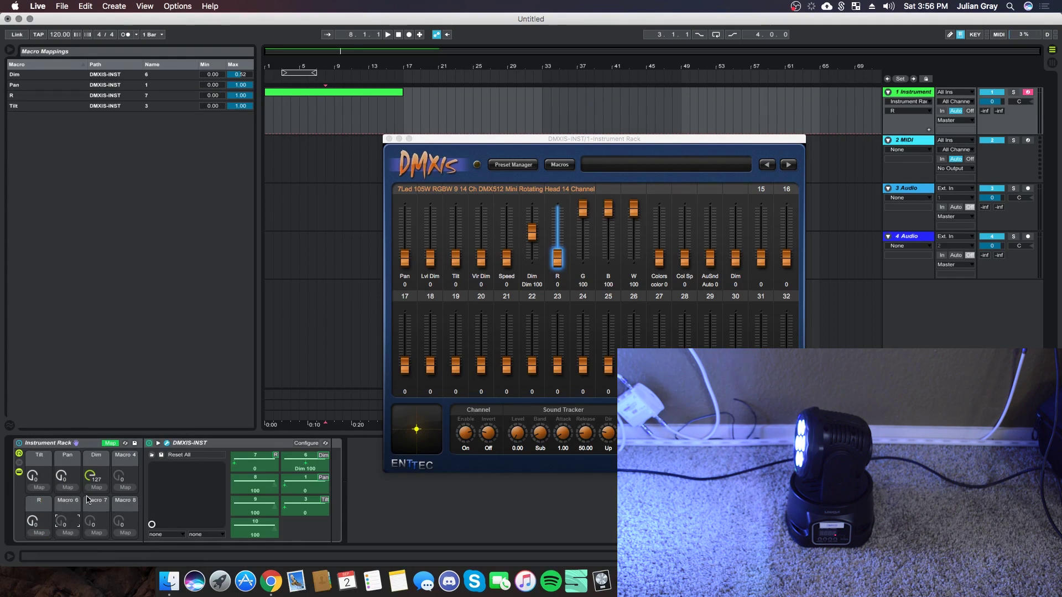
Map channel 8 of DMXIS-INST to Macro 6 and rename that macro B
click(240, 483)
click(68, 532)
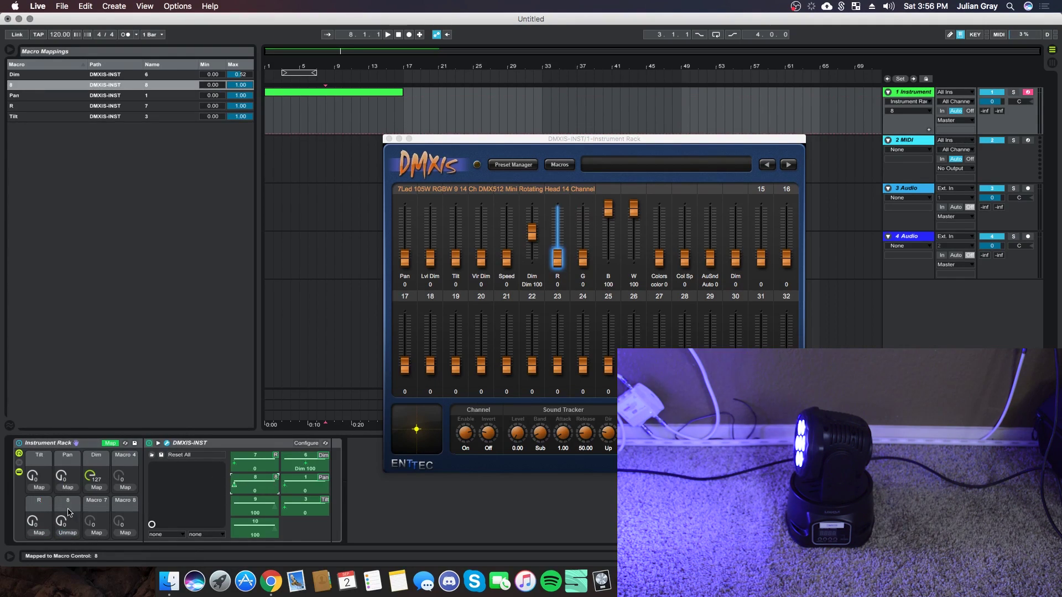
right_click(69, 505)
click(95, 430)
text(B)
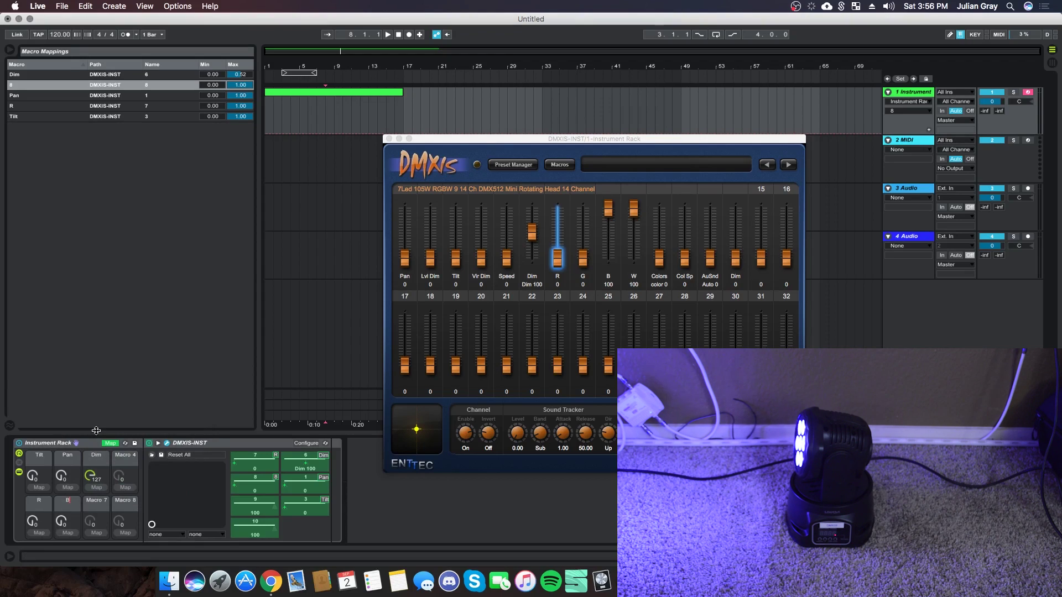
key(Return)
Map channel 9 of DMXIS-INST to Macro 7 and rename that macro G
click(239, 513)
click(96, 533)
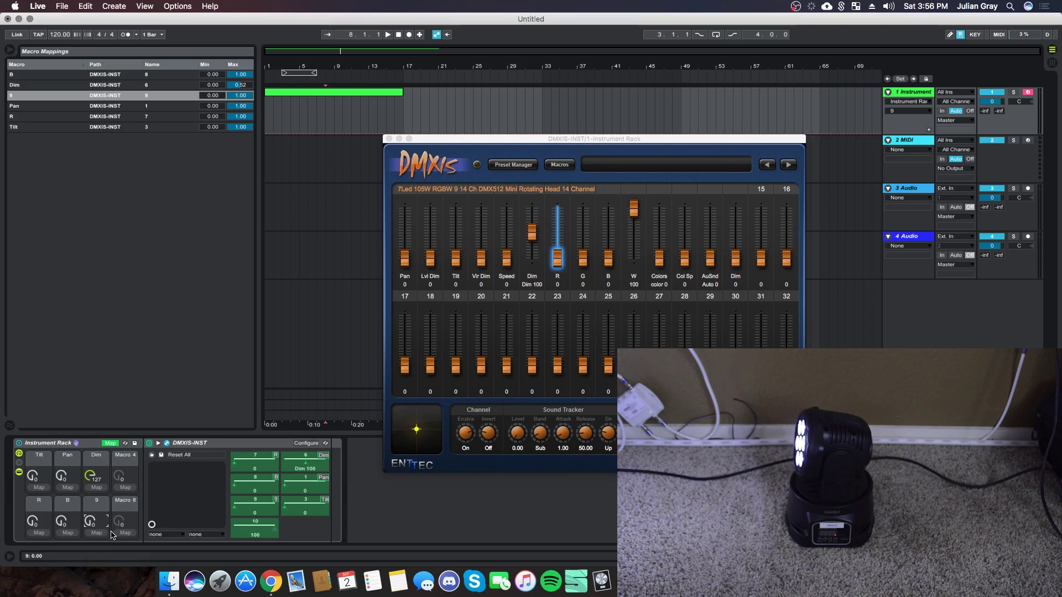
right_click(104, 512)
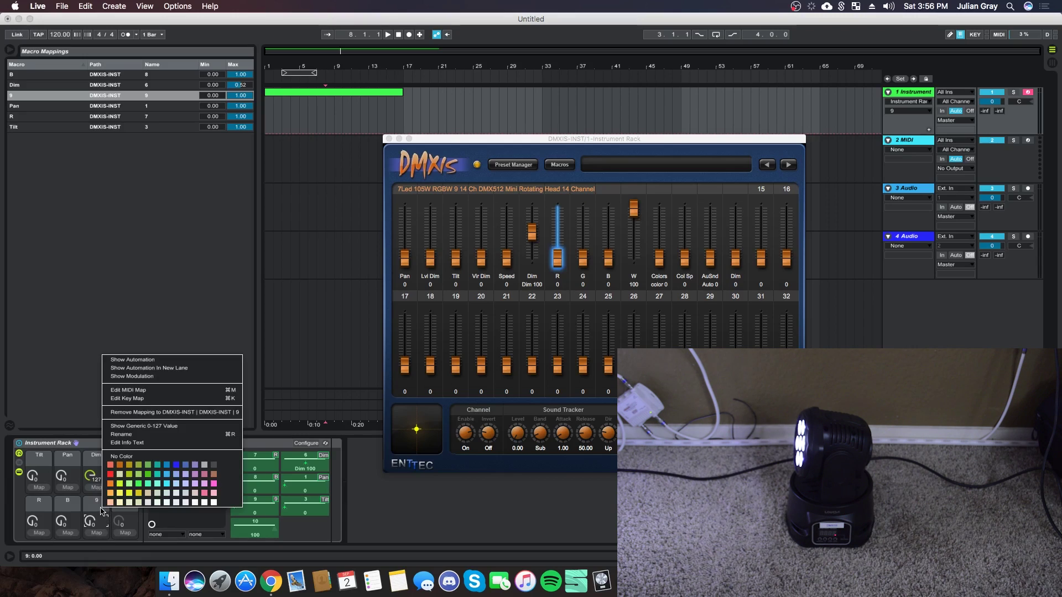
click(126, 435)
text(G)
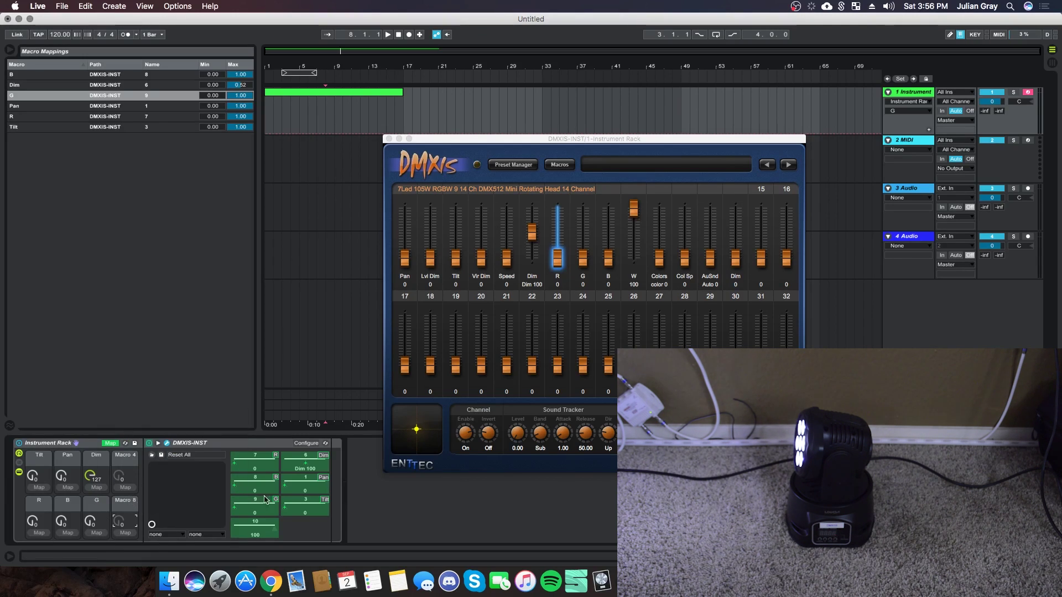
Map channel 10 of DMXIS-INST to Macro 8 and rename that macro W
click(254, 530)
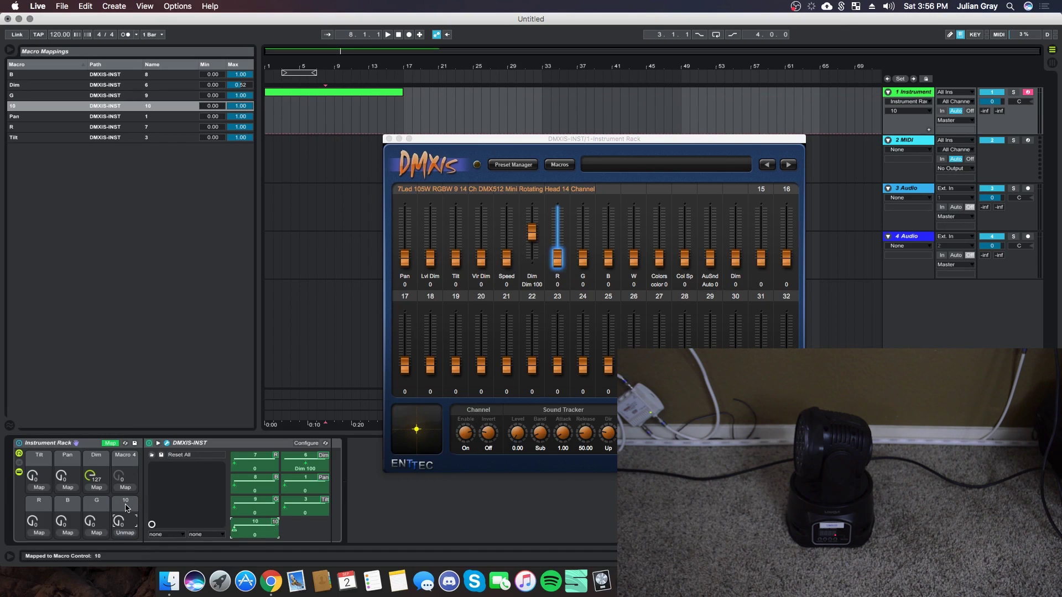
right_click(125, 506)
click(143, 463)
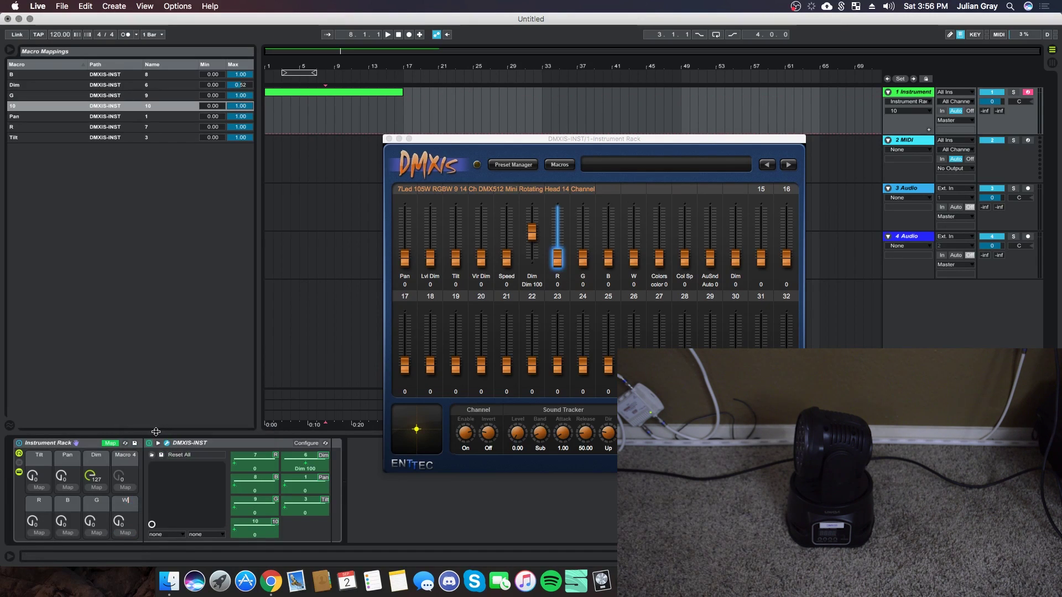
text(W)
key(Return)
Add the channel 24 fader to the DMXIS-INST device parameters and leave macro mapping mode
click(152, 523)
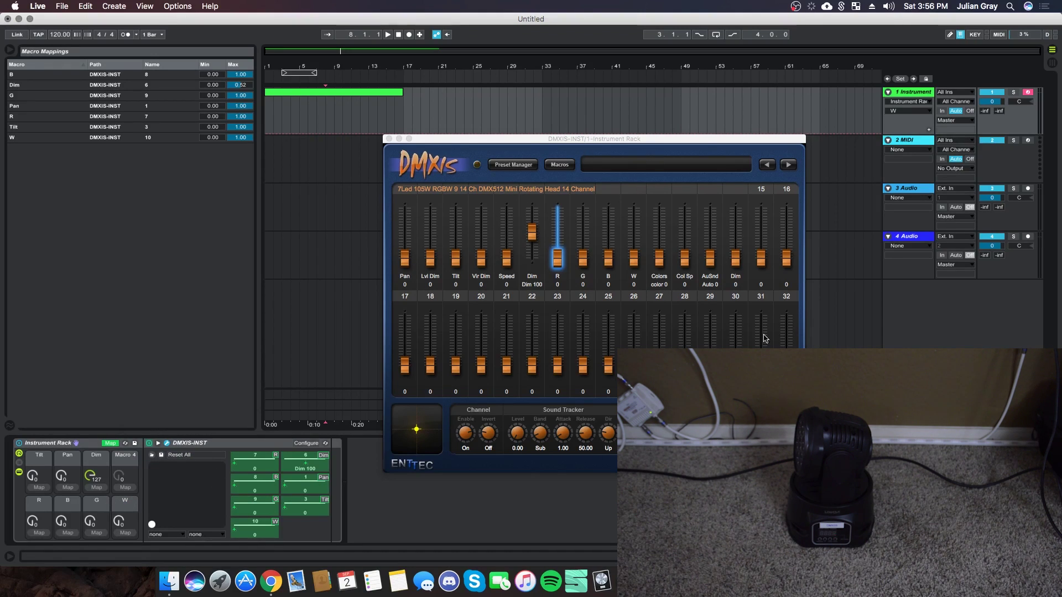
click(307, 245)
click(61, 521)
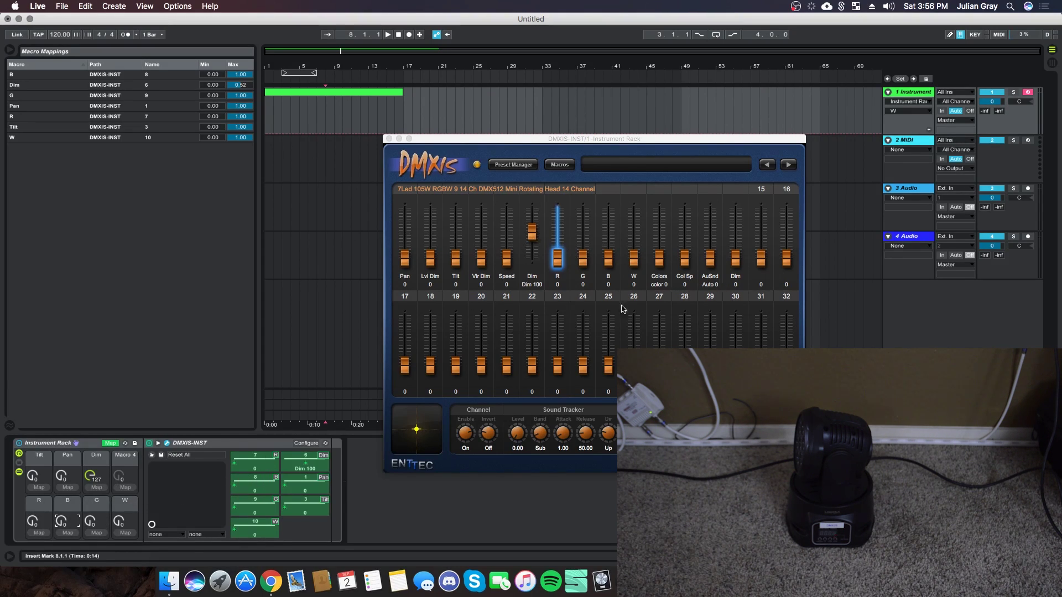
click(583, 365)
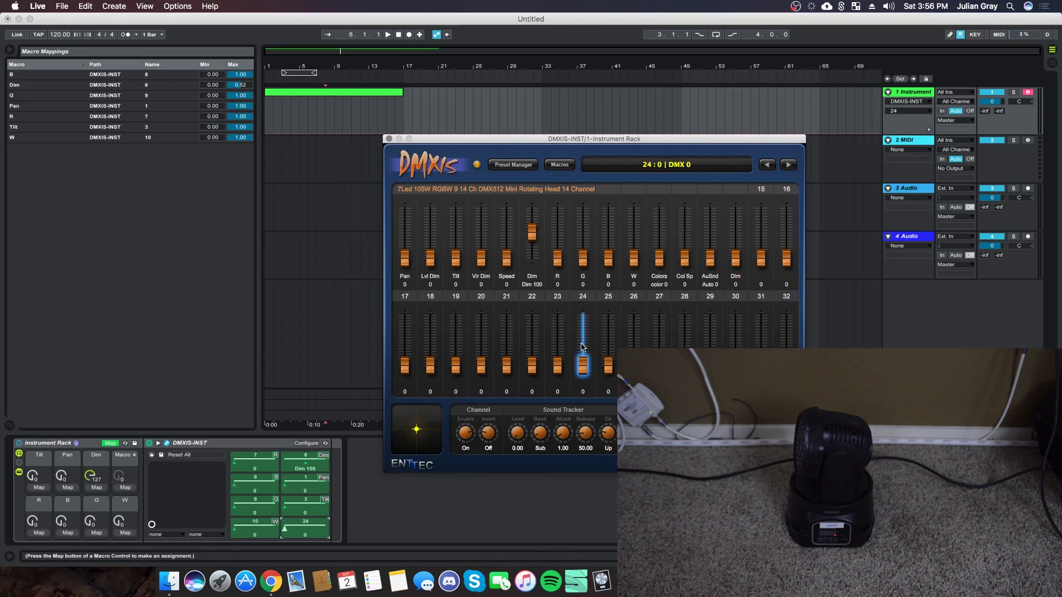
click(149, 444)
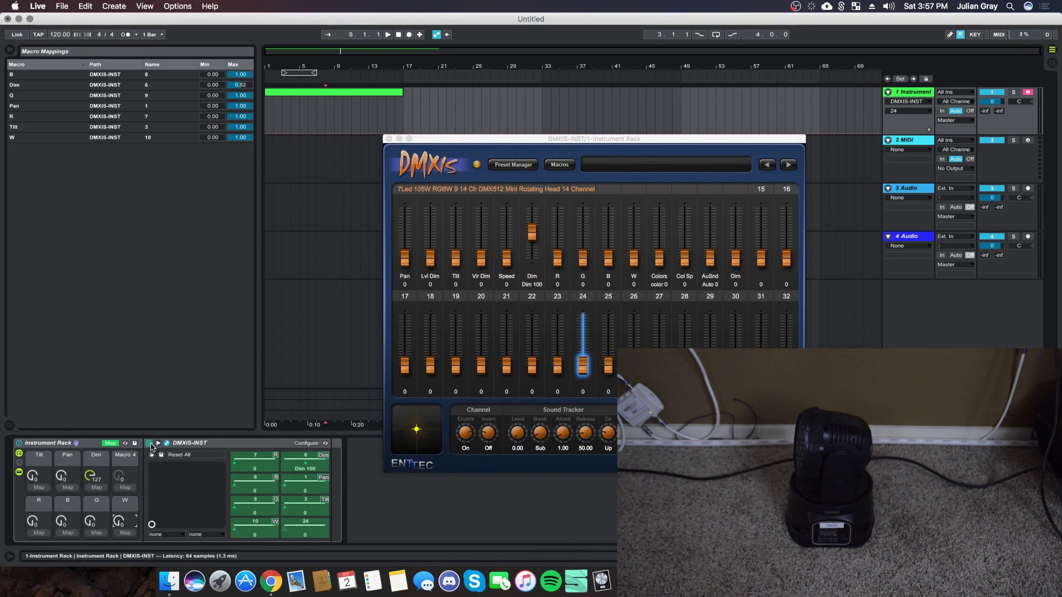
click(110, 443)
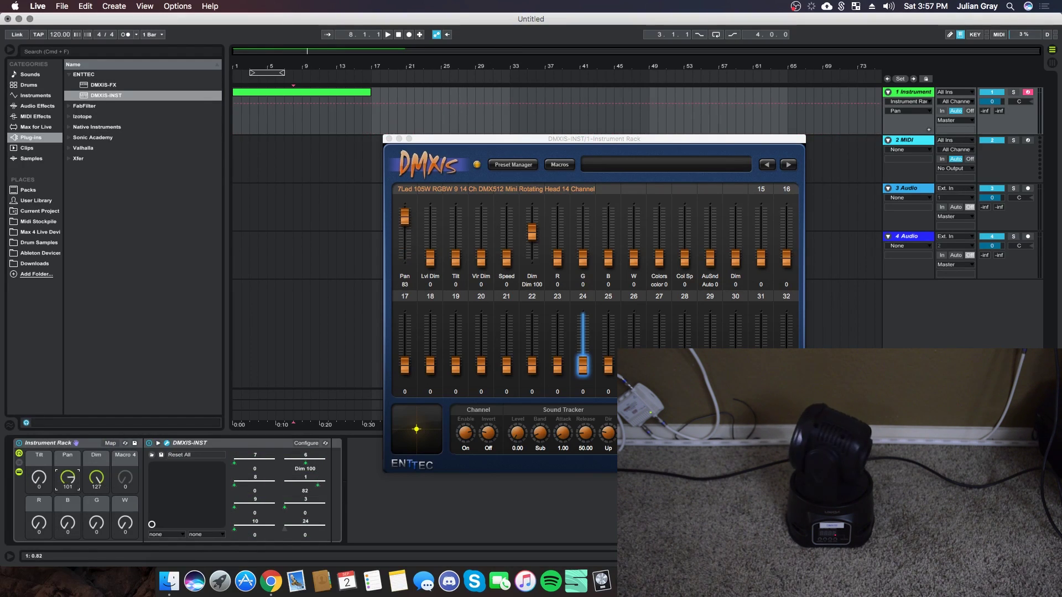
Test the rack's Tilt, Pan, R, B, G and W macros on the moving head, returning each to 0
click(38, 476)
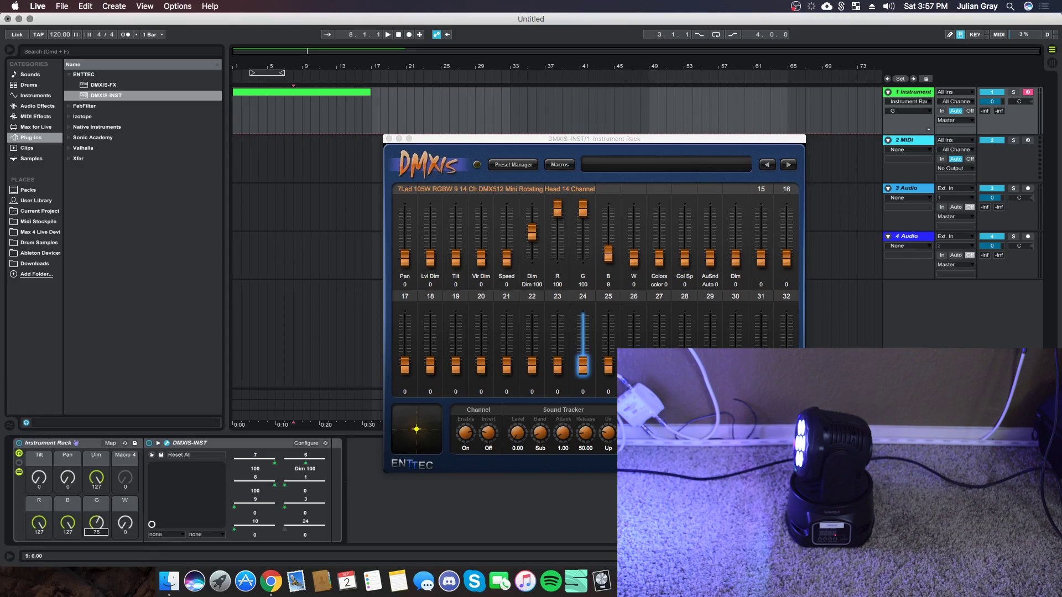
drag(67, 523, 37, 548)
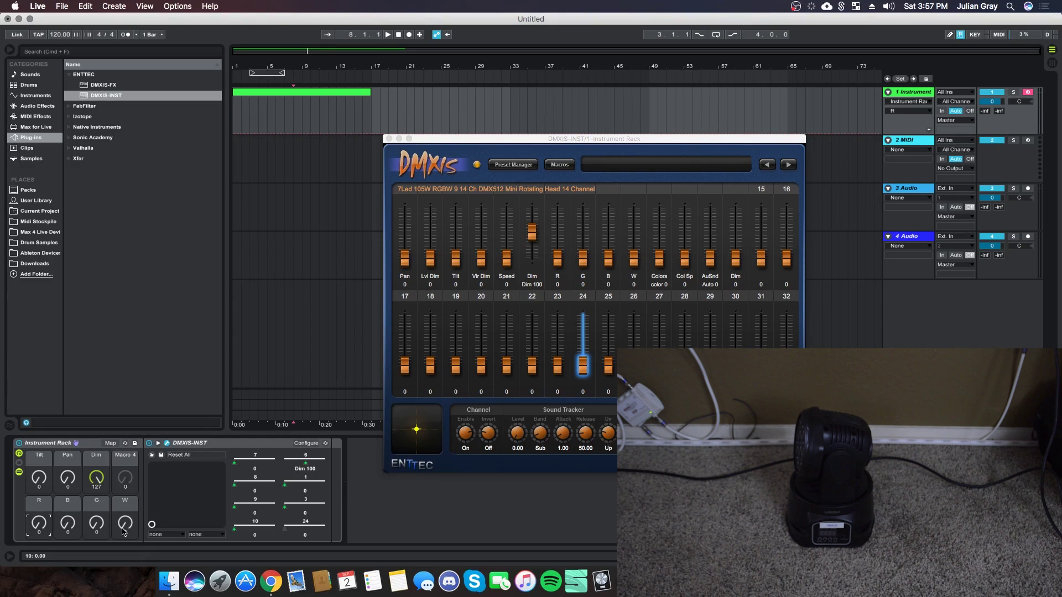
mouse_move(124, 531)
mouse_down()
mouse_move(124, 498)
mouse_move(125, 544)
mouse_up()
Close the DMXIS plug-in window to uncover the arrangement
click(368, 116)
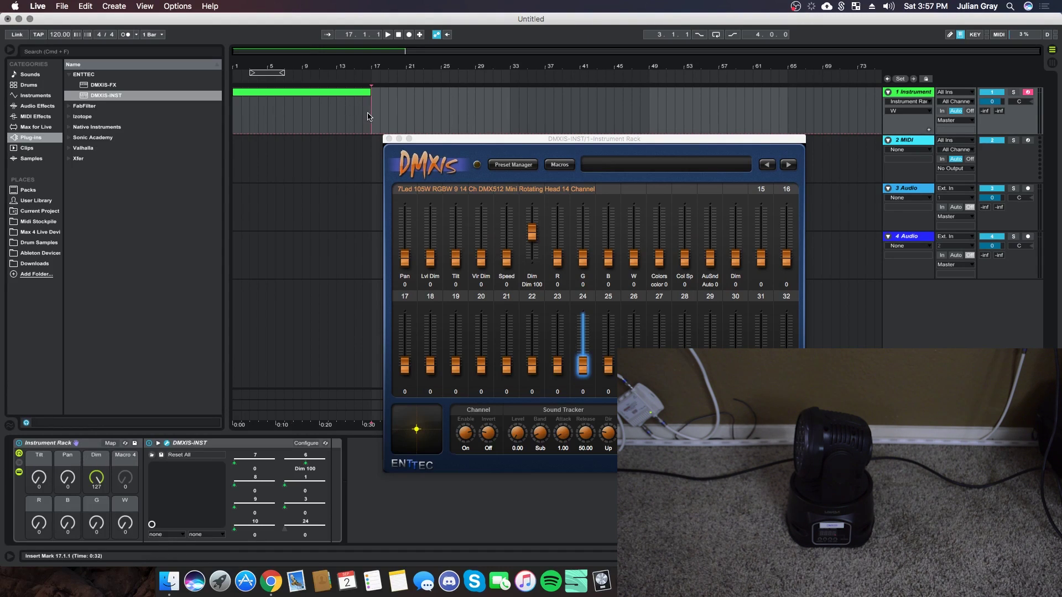
click(437, 149)
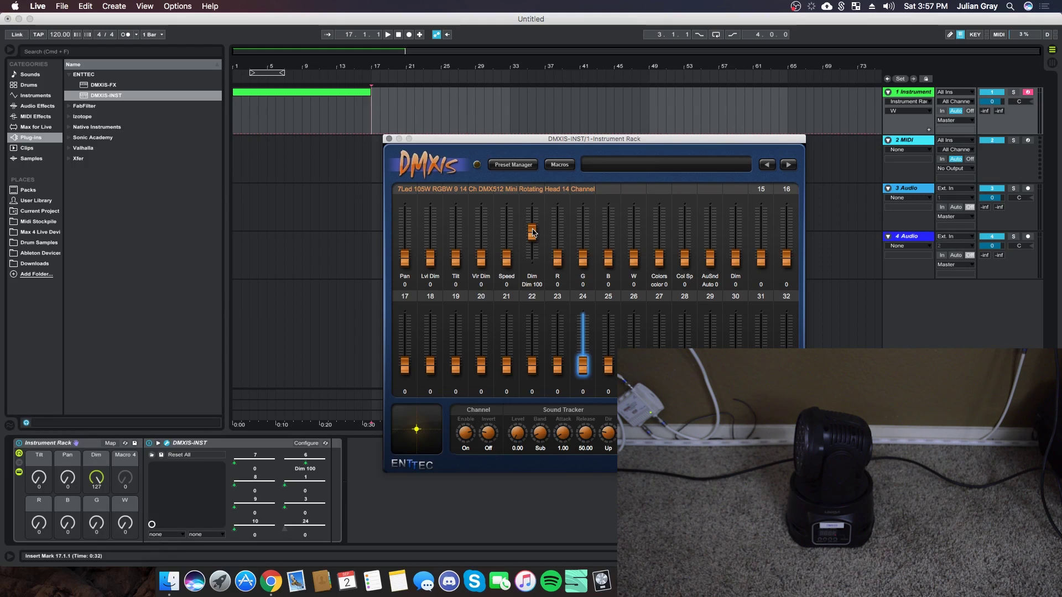
click(388, 138)
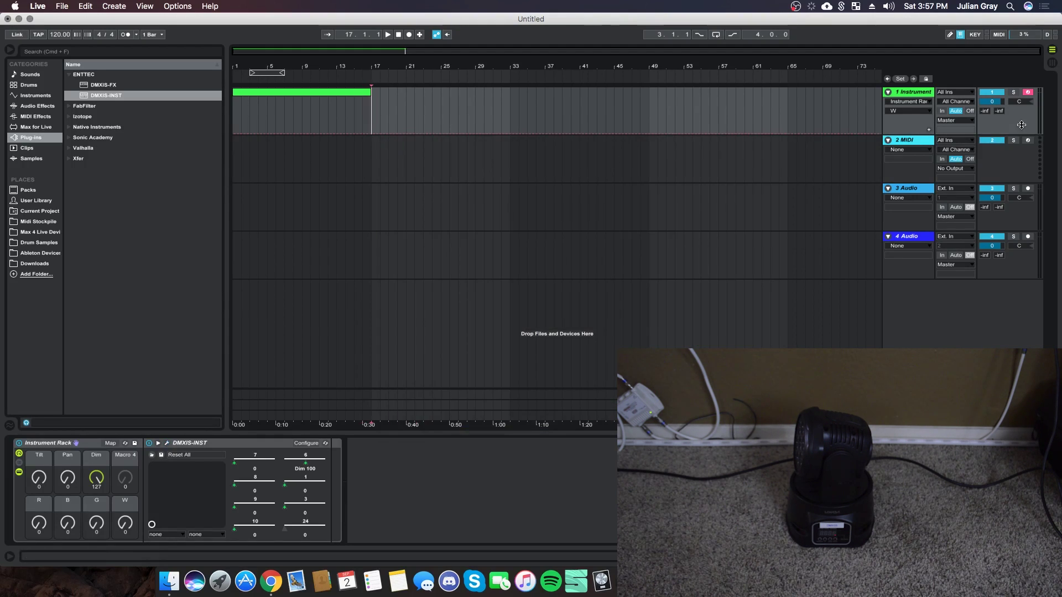
Choose the R macro as the instrument track's automation parameter and show it in its own automation lane
click(911, 112)
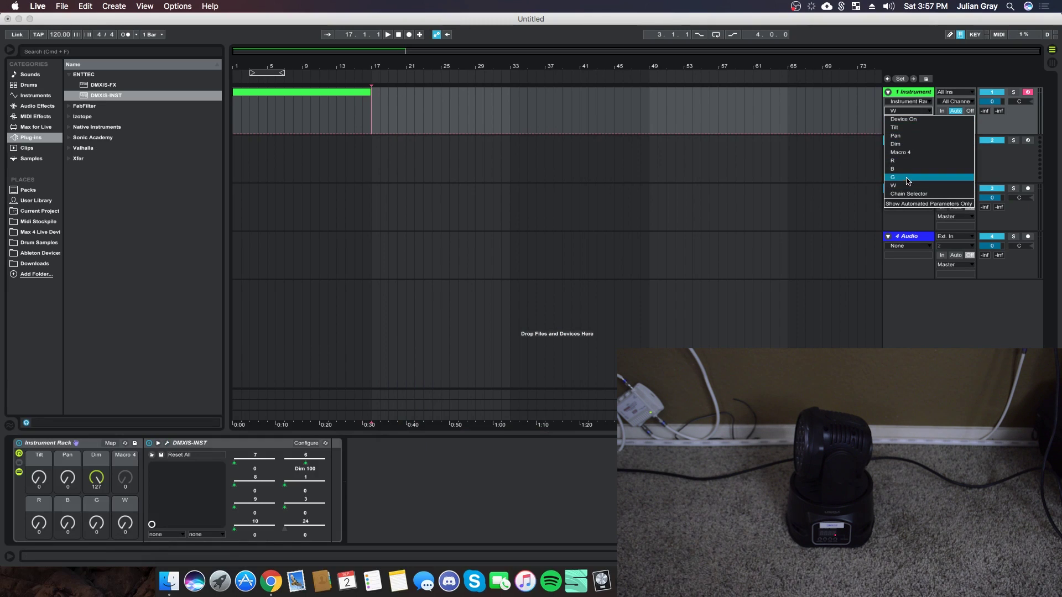
click(903, 169)
click(899, 111)
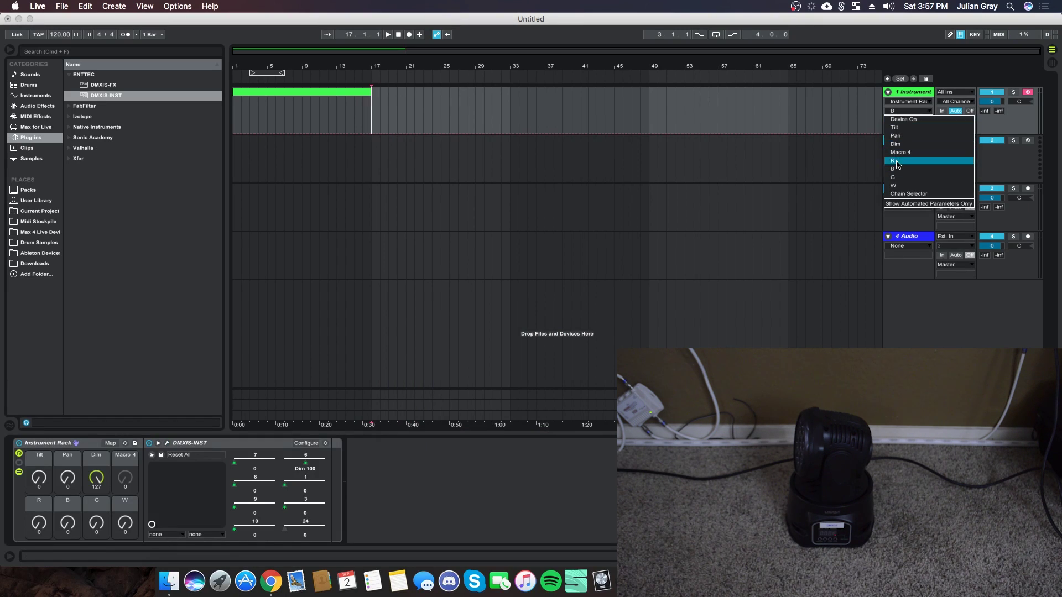
click(892, 161)
click(929, 133)
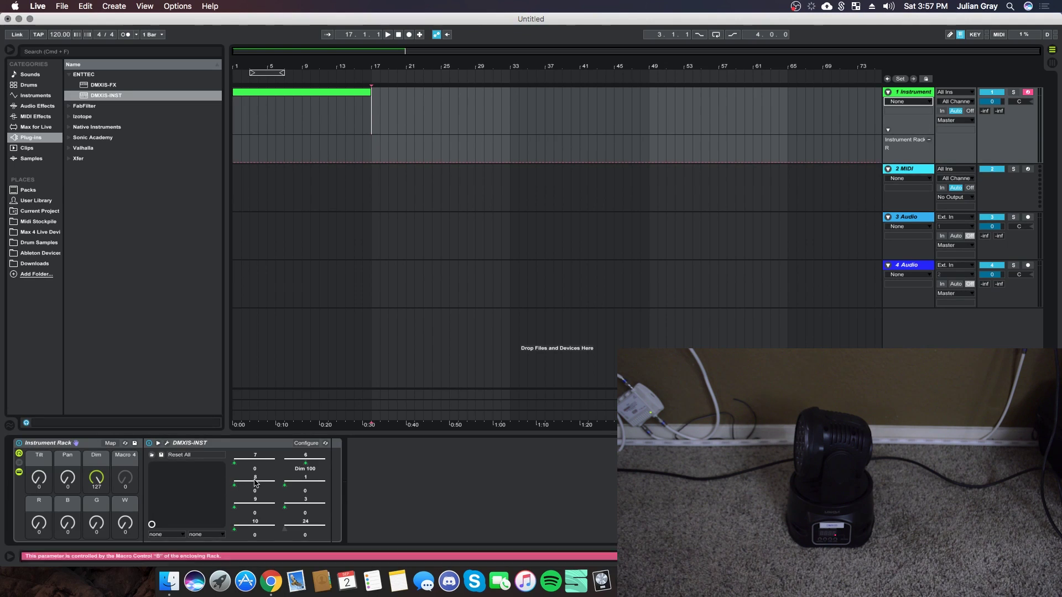
Add separate automation lanes for the B and G macros and reorder the lanes as R, G, B
click(65, 509)
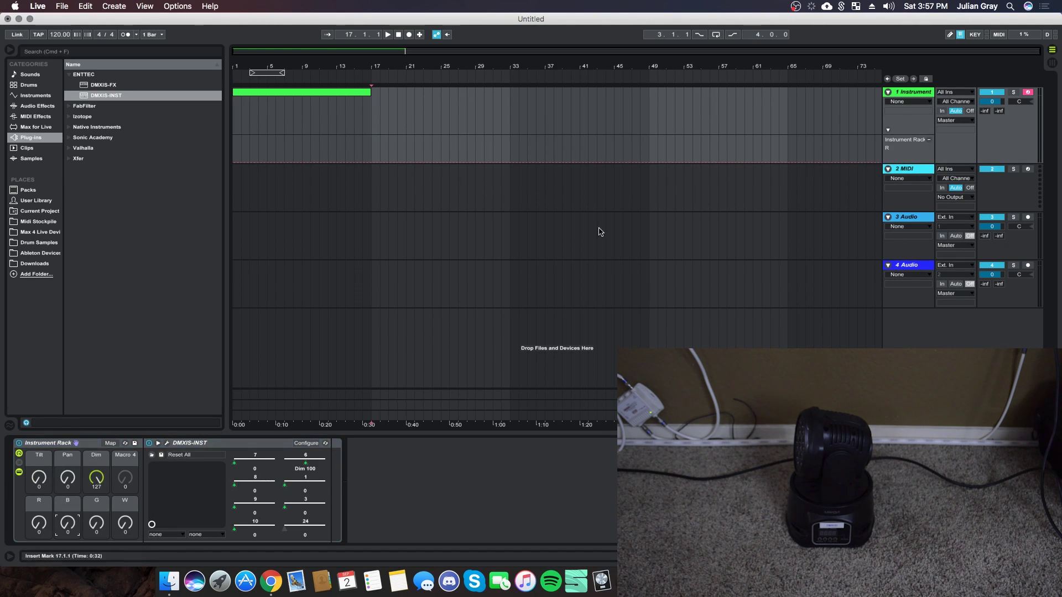
click(59, 528)
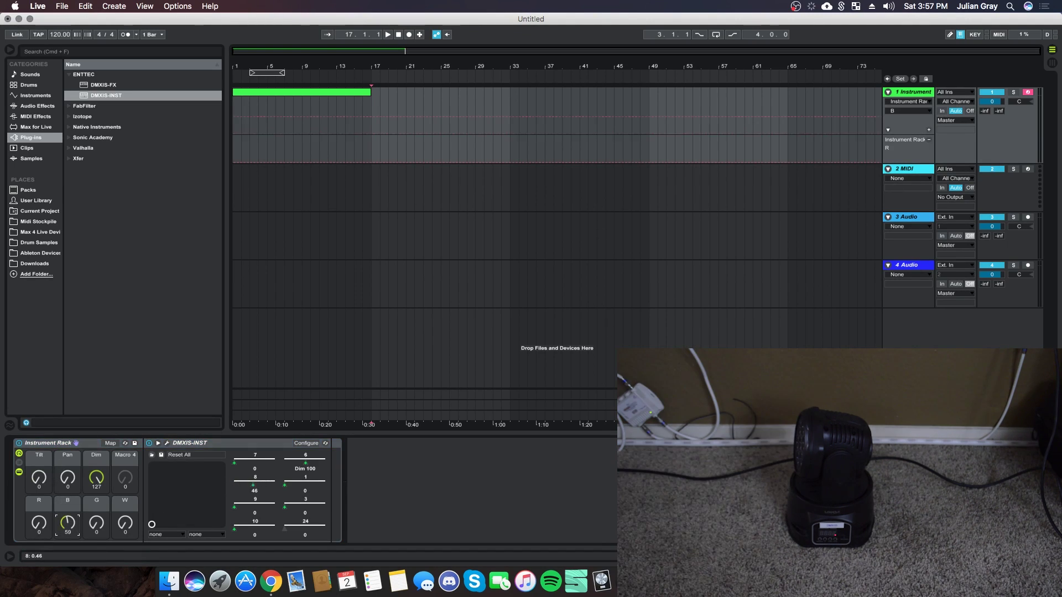
click(929, 131)
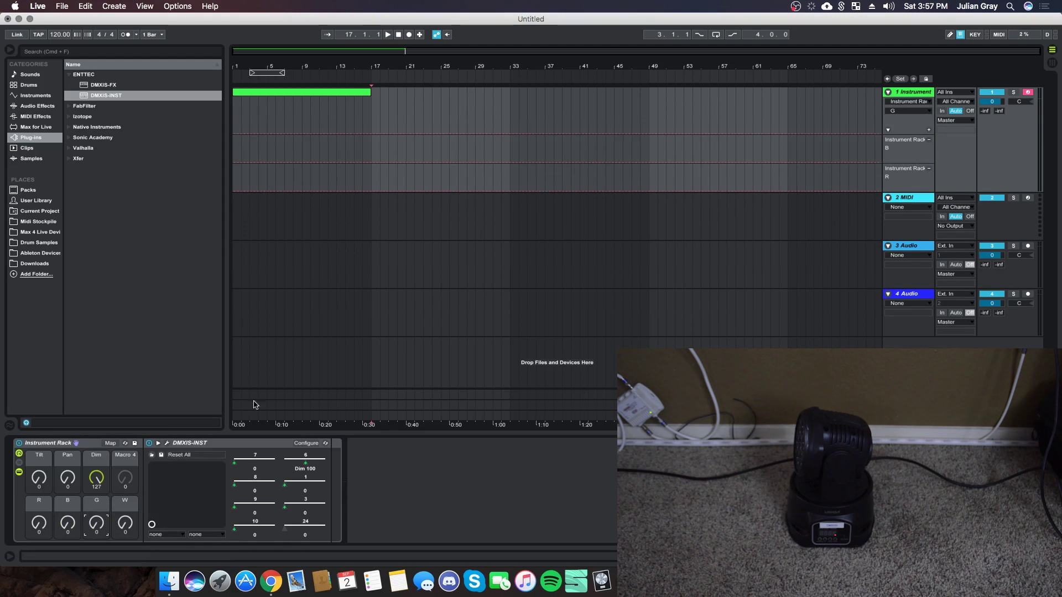
click(928, 130)
drag(907, 150, 903, 228)
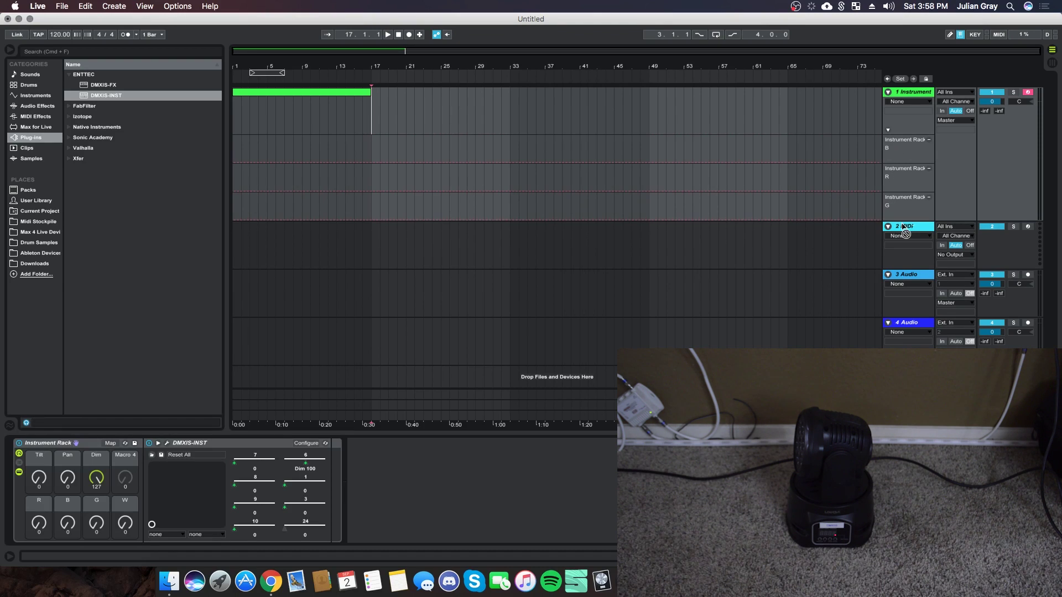
drag(897, 154, 901, 221)
Set the W macro to 4 and add automation lanes for the W, Pan, Tilt and Dim macros
drag(125, 523, 125, 521)
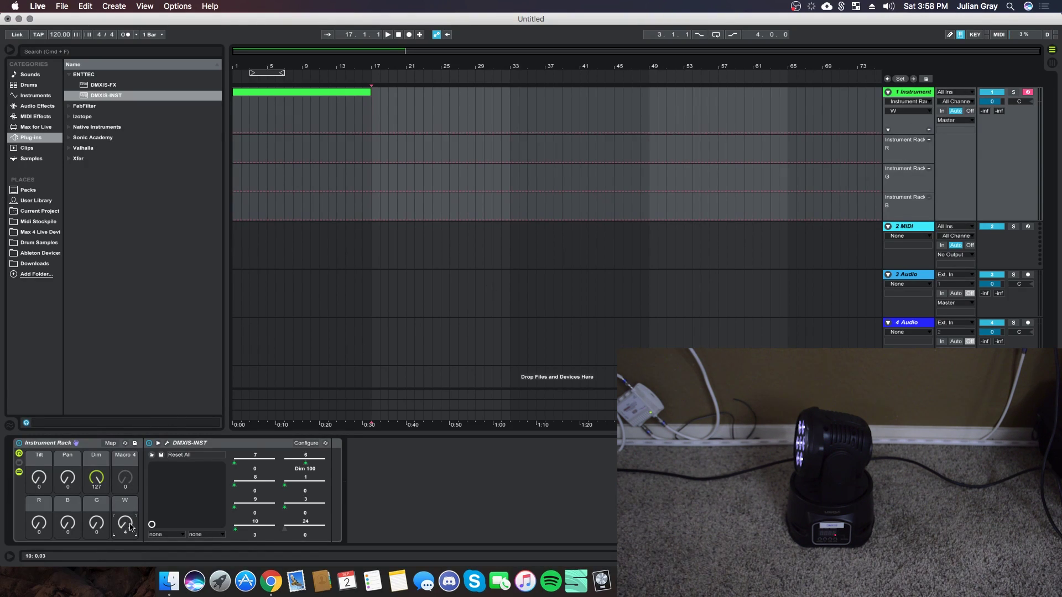
click(929, 129)
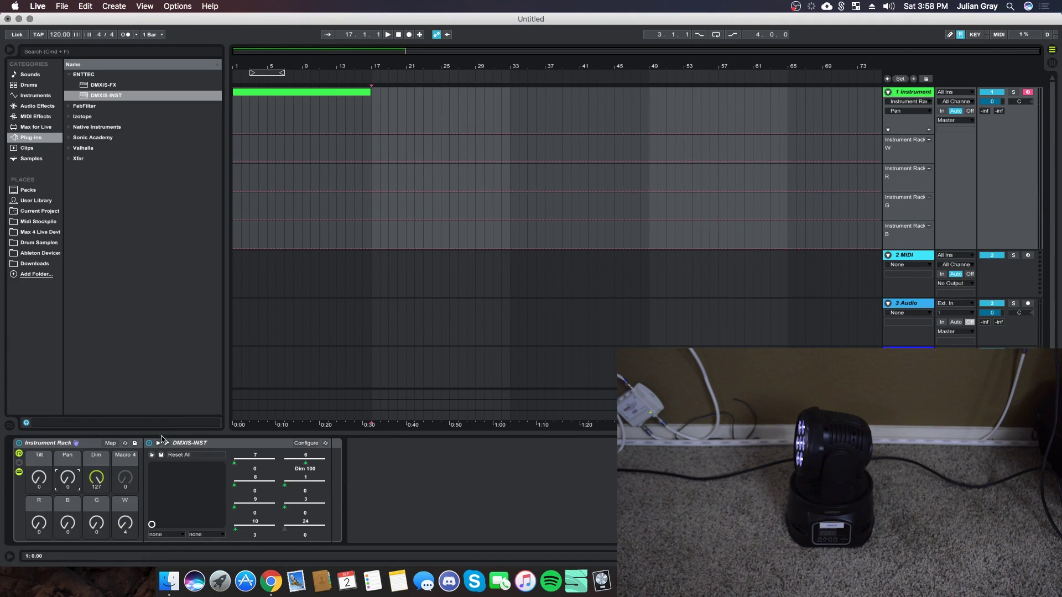
click(67, 479)
click(39, 478)
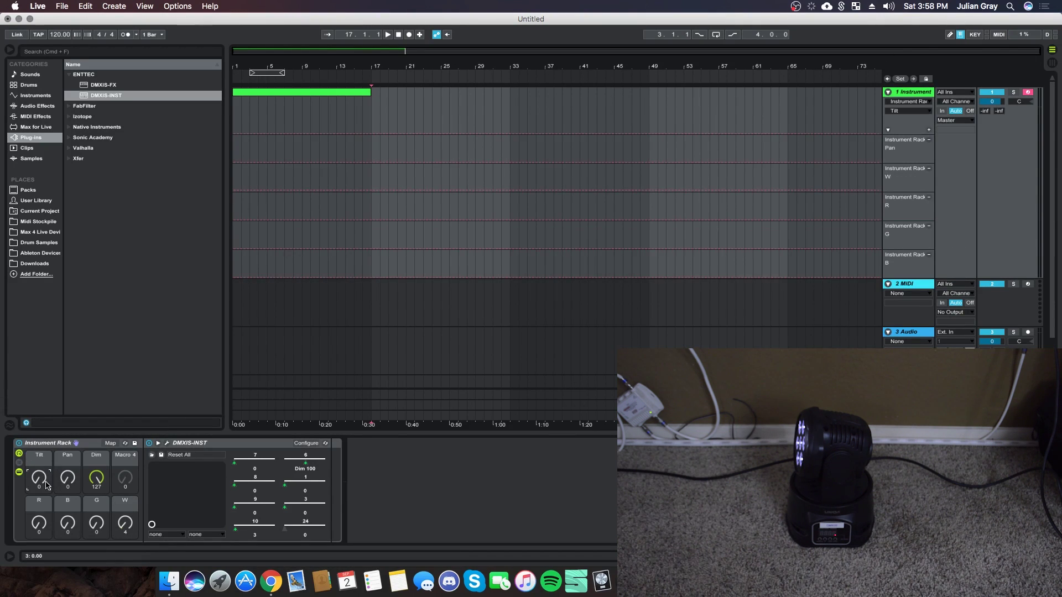
click(76, 478)
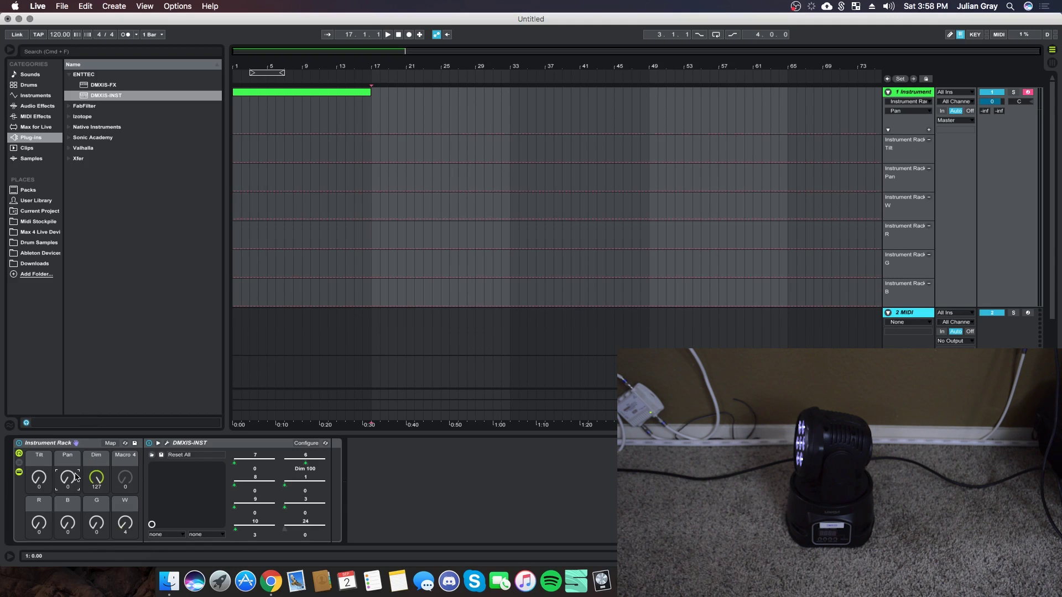
click(929, 129)
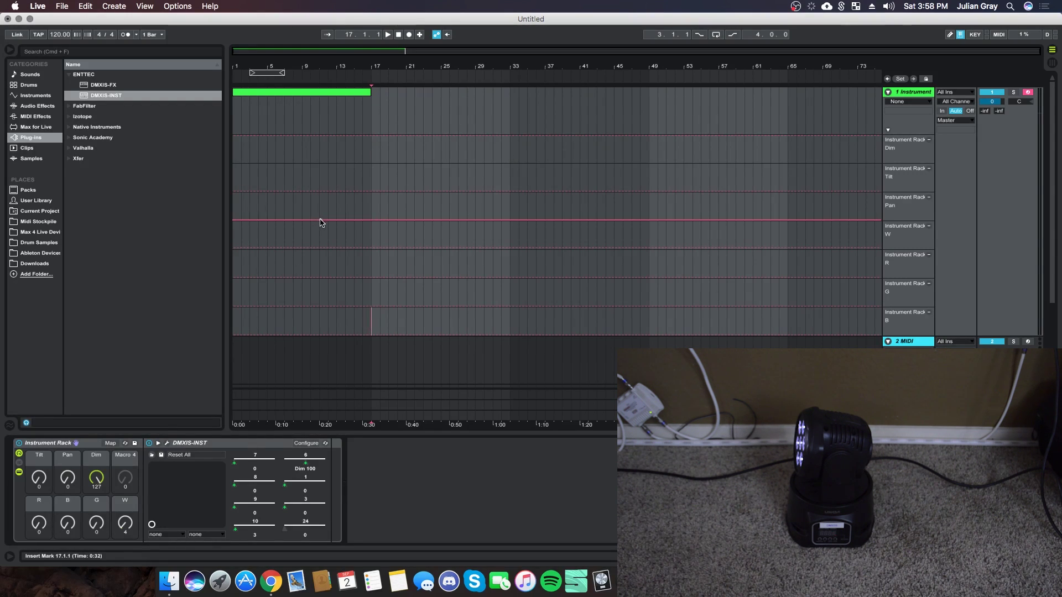
Try a breakpoint near bar 12 in the Pan automation lane and remove it
drag(318, 224, 330, 196)
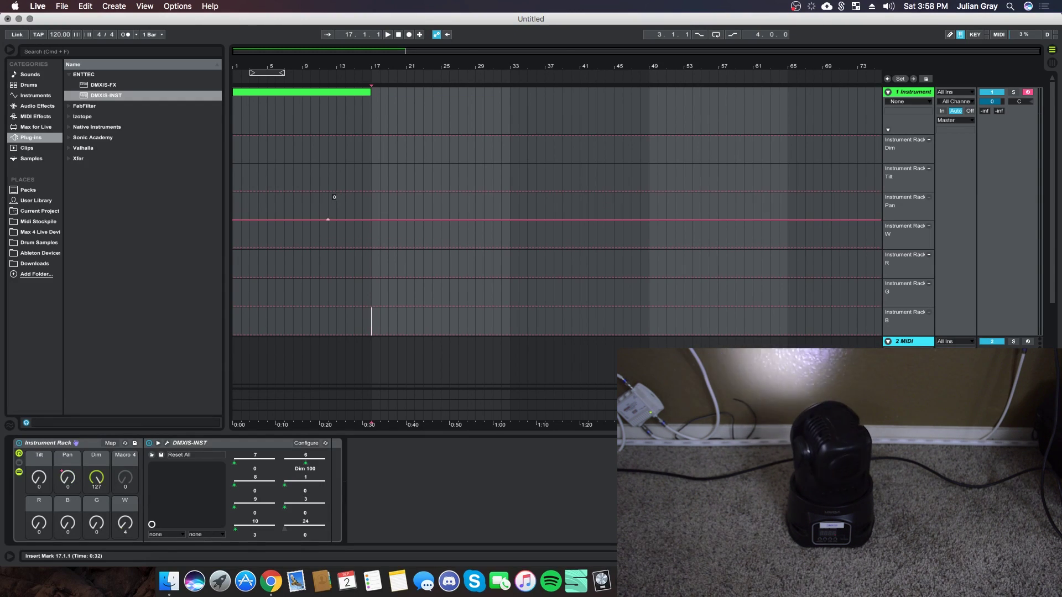
click(328, 207)
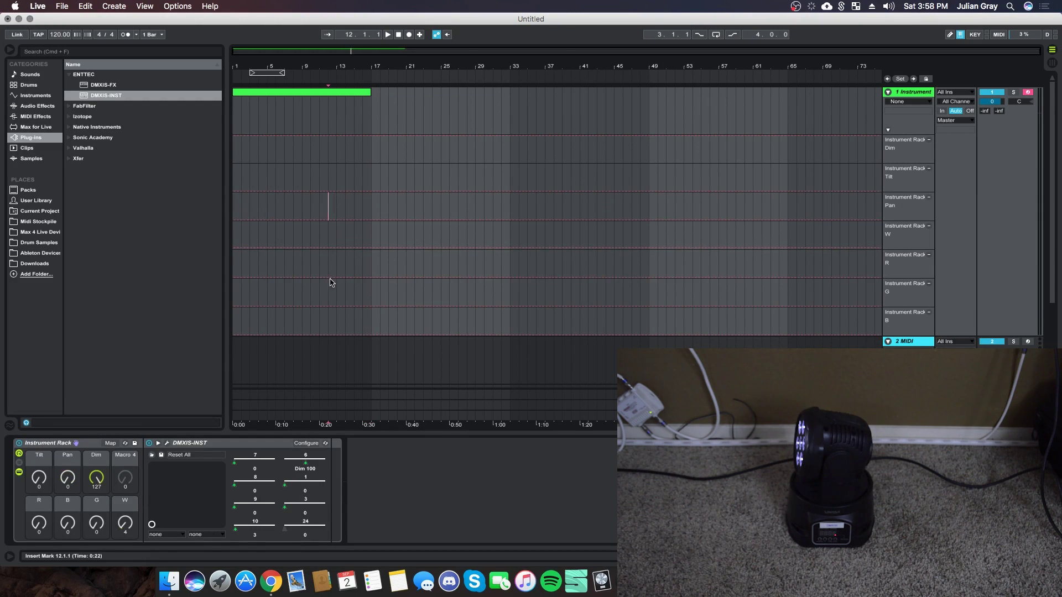
Ramp the R automation up from zero at bar 6 to its maximum at bar 11 and play it back
mouse_move(335, 278)
mouse_down()
mouse_move(334, 255)
mouse_move(330, 278)
mouse_up()
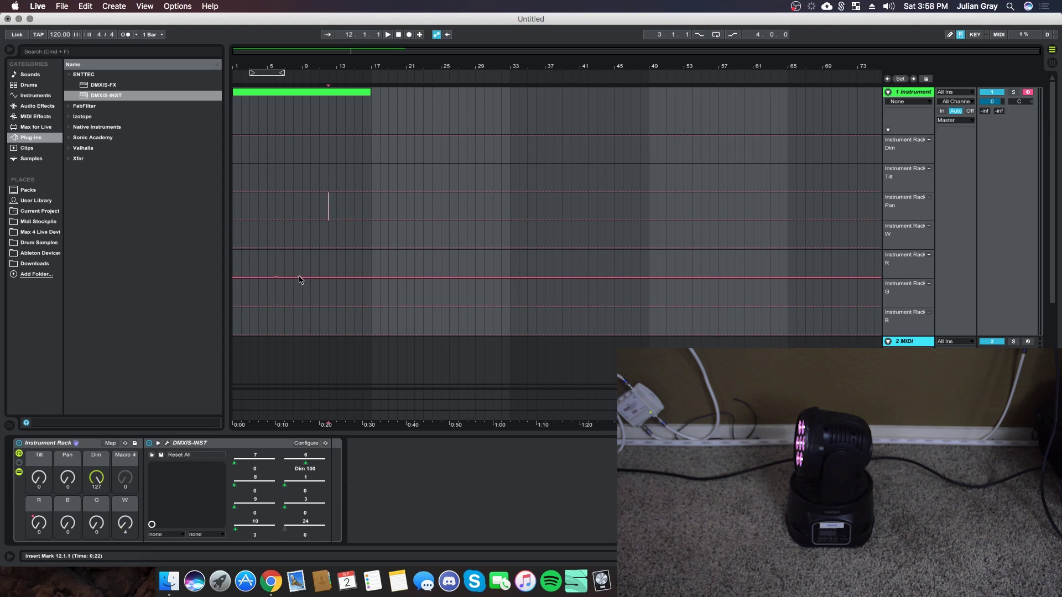
drag(299, 280, 299, 252)
click(272, 78)
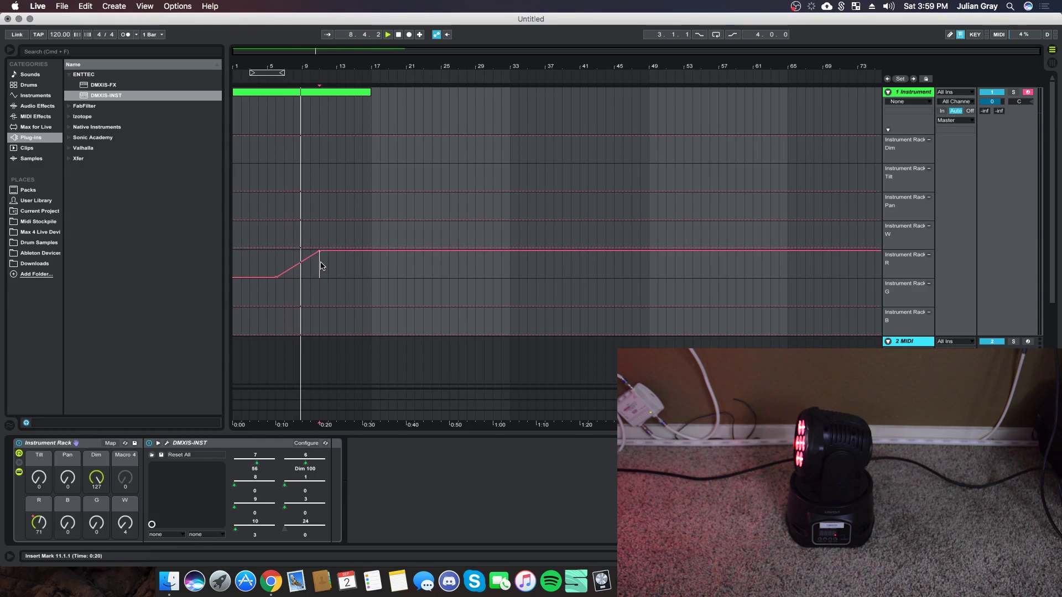
click(399, 36)
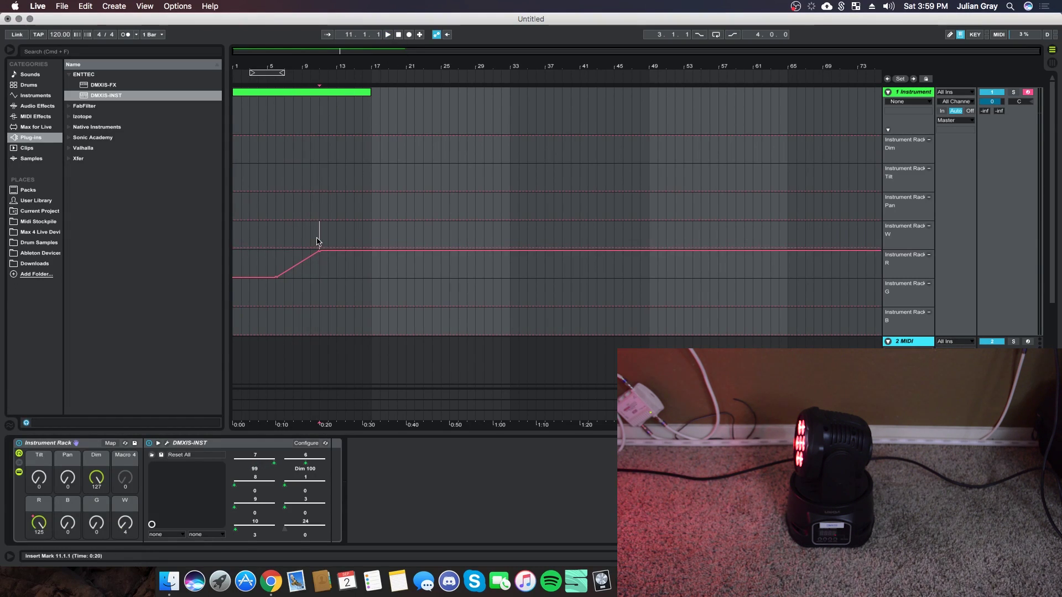
Raise the Pan automation to 16 and steepen the R ramp so it rises from bar 6 to 127 at bar 8
click(291, 219)
drag(291, 219, 296, 261)
click(277, 264)
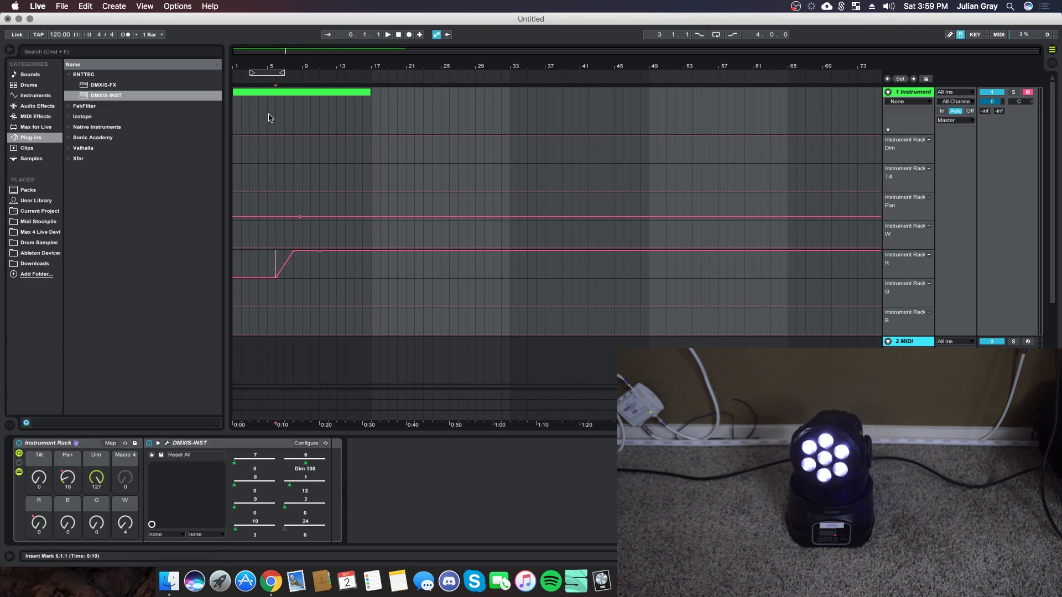
key(space)
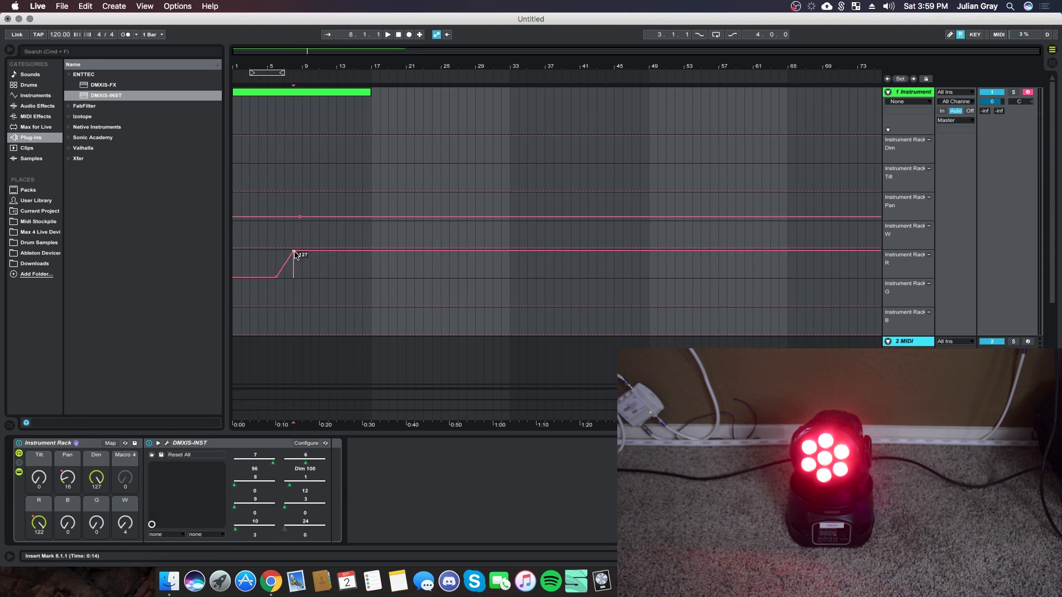
drag(294, 252, 277, 277)
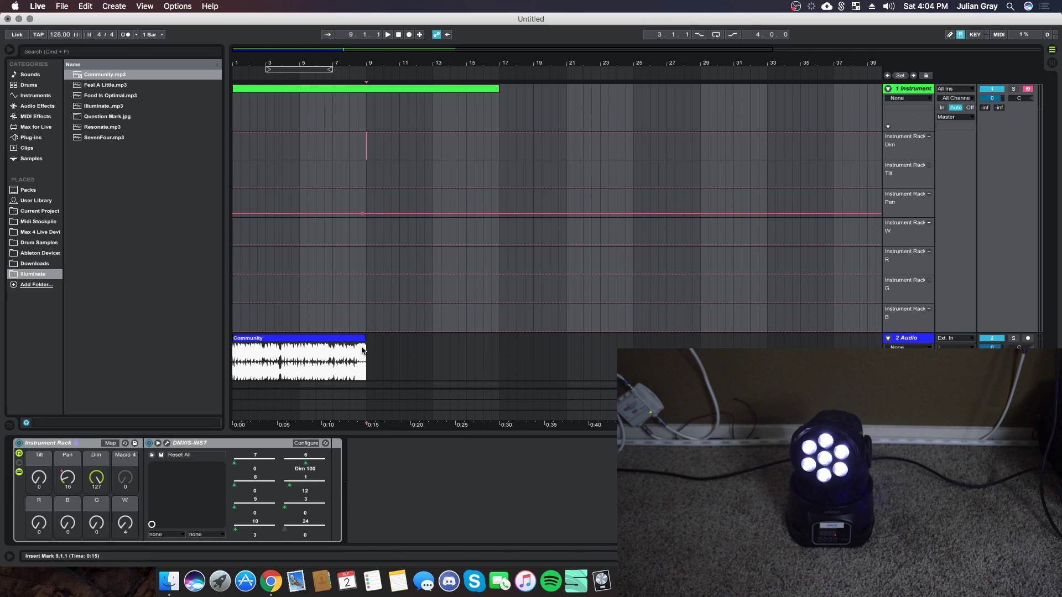
Draw a full-level pulse in the W automation lane lasting the first beat of bar 1
click(340, 334)
key(z)
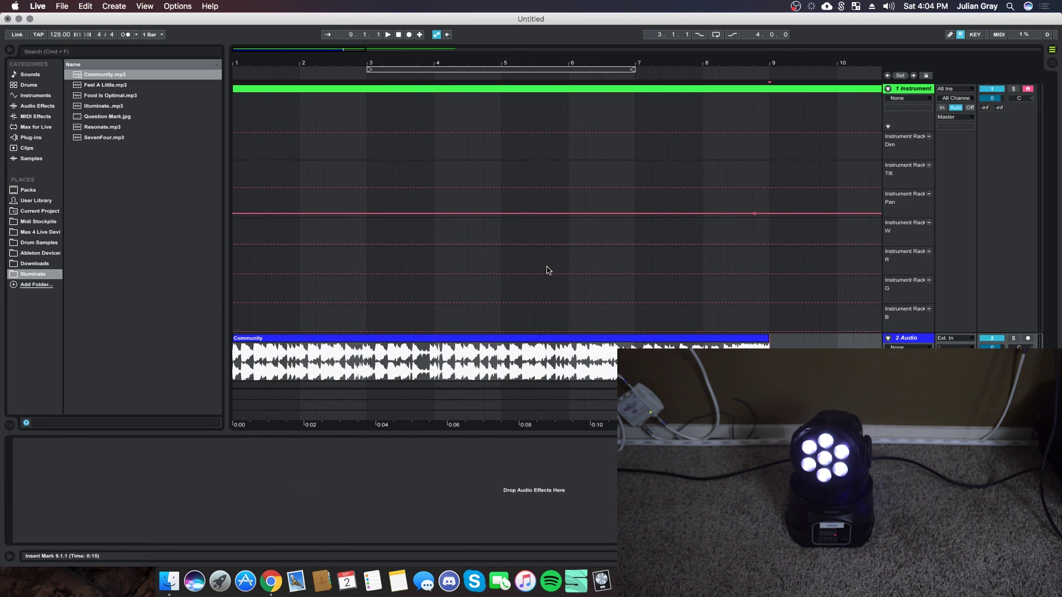
click(437, 295)
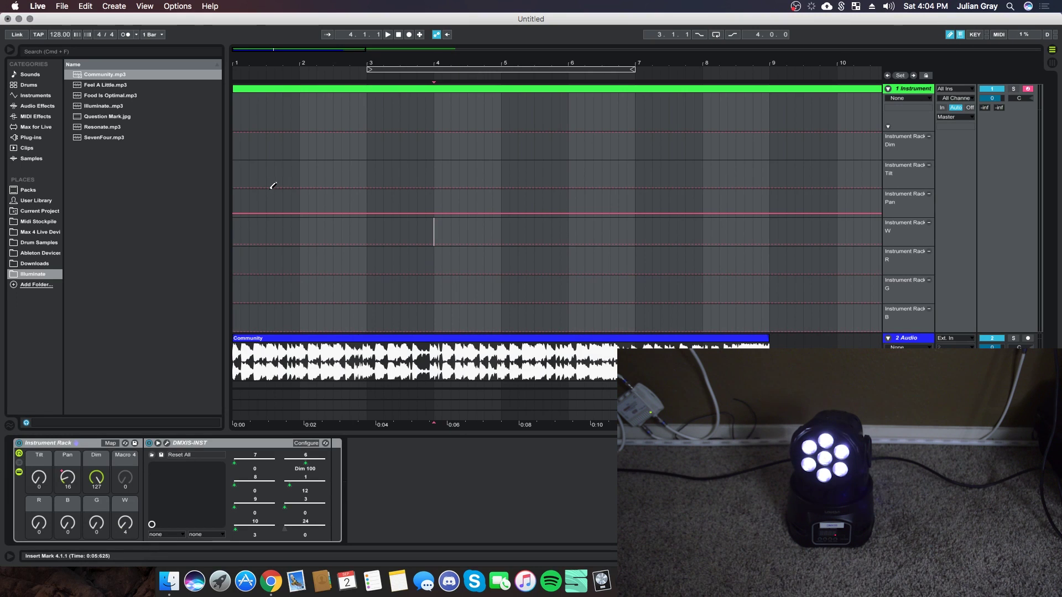
drag(235, 230, 236, 205)
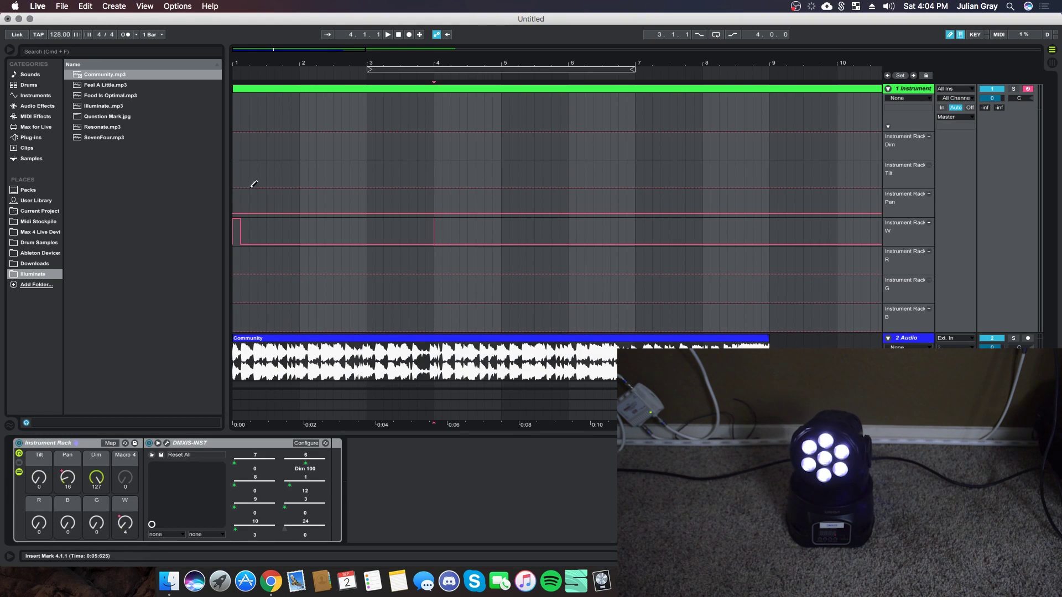
drag(310, 55, 307, 53)
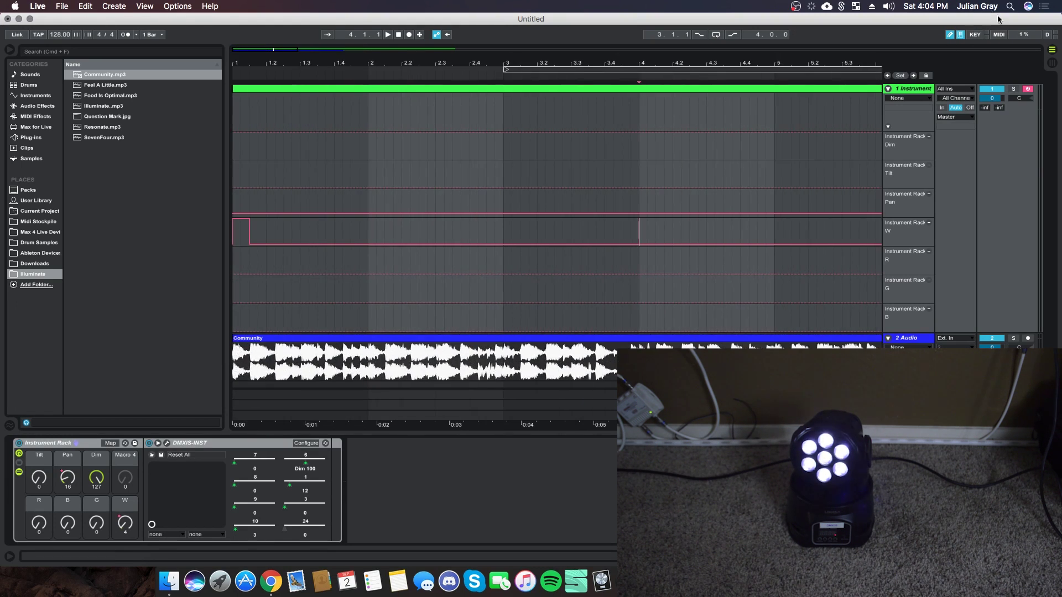
click(237, 219)
key(b)
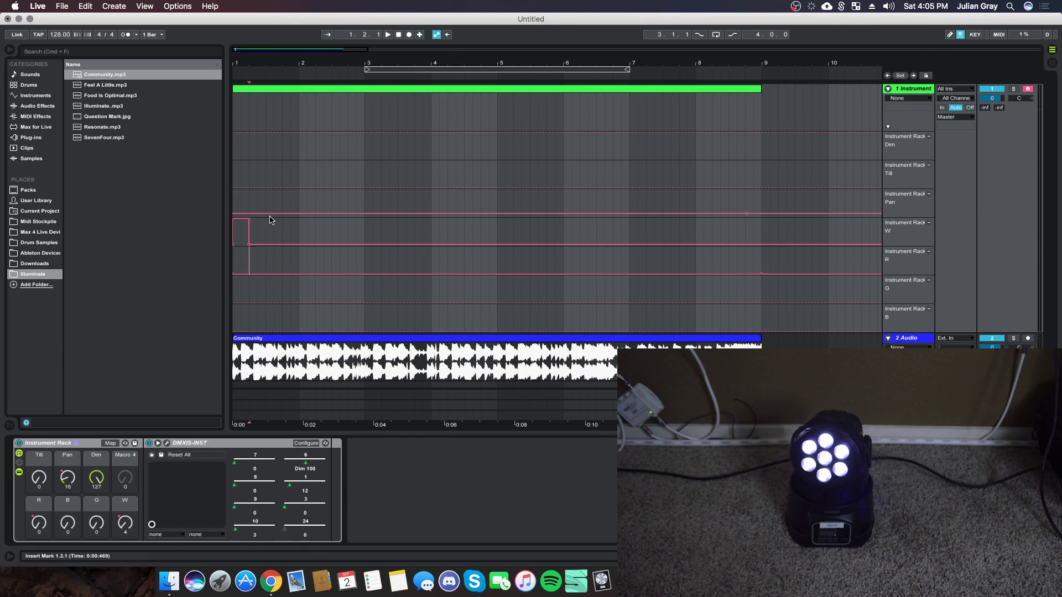
Slope the W pulse down from full at 1.1.1 to its low level at 1.2.1 and duplicate that beat four times
drag(247, 223, 230, 228)
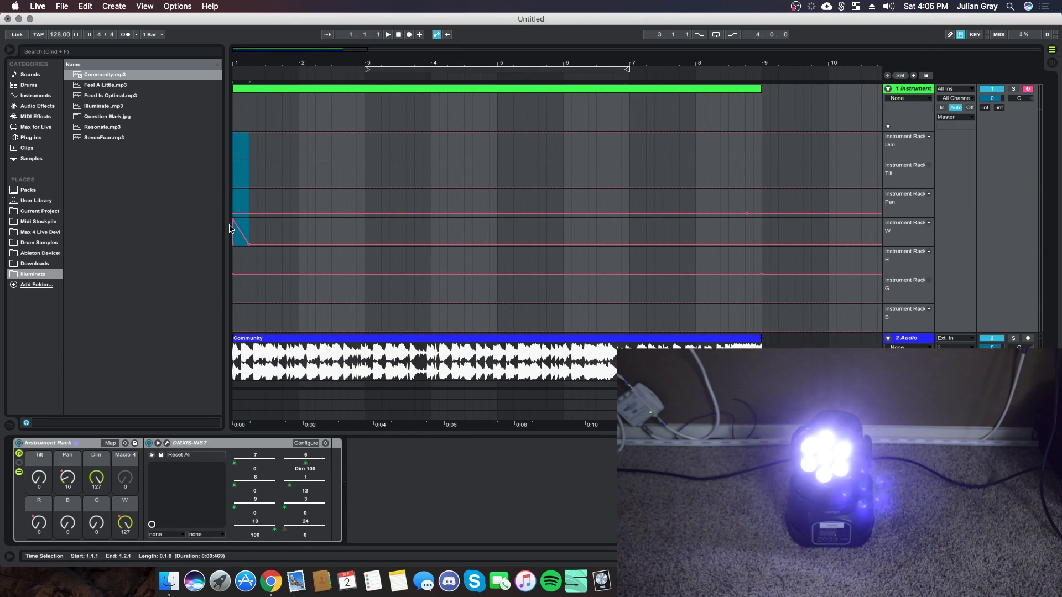
key(super+d)
key(super+d)
key(super+d)
key(super+d)
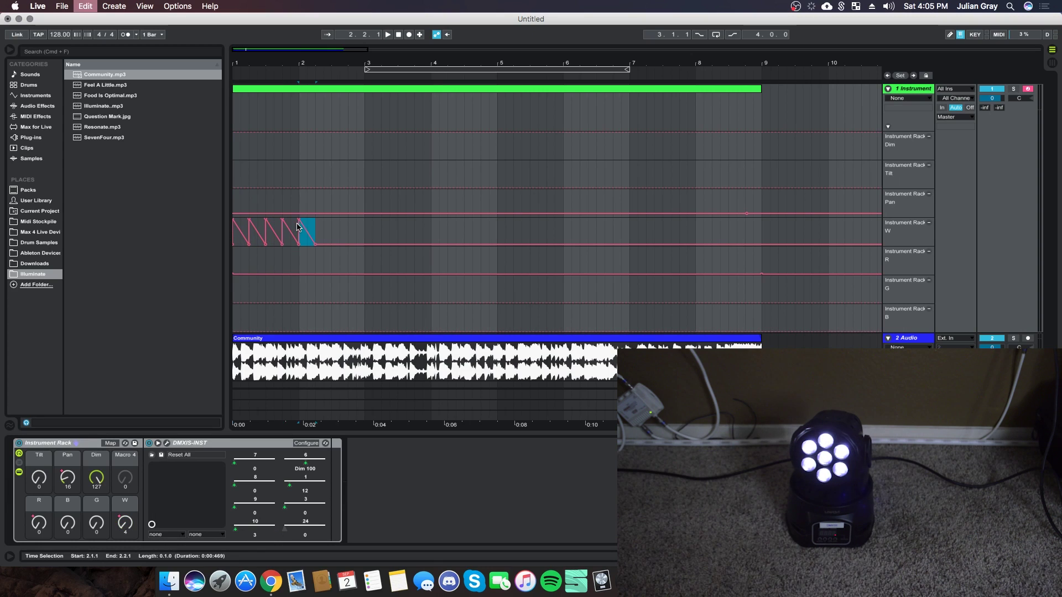
Duplicate the first bar of W automation until the flash pattern runs to the end of bar 8
drag(297, 225, 227, 237)
key(super+d)
key(super+d)
key(super+d)
key(super+d)
key(super+d)
key(super+d)
key(super+d)
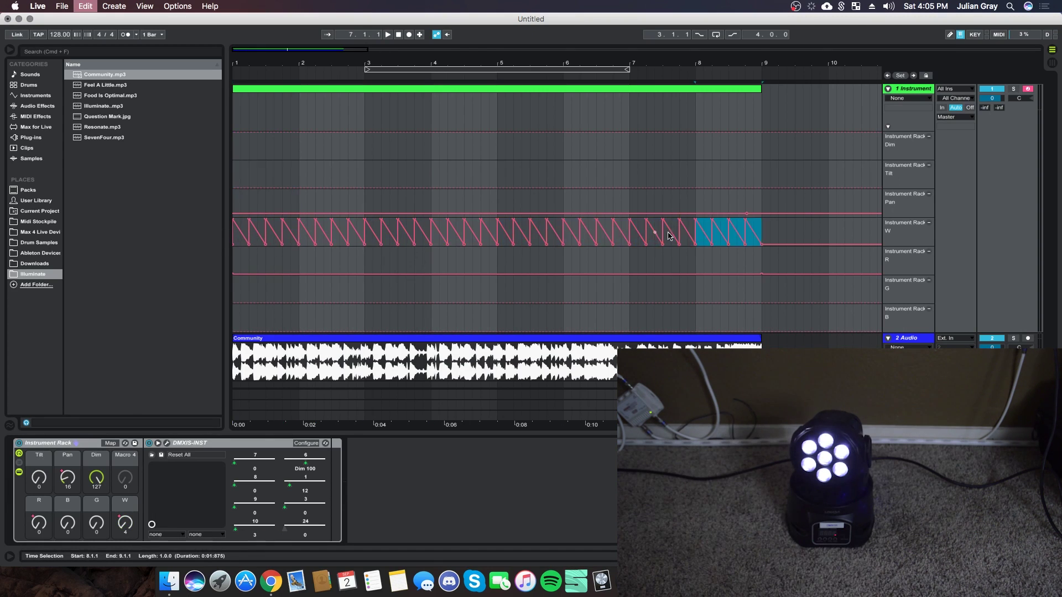
Copy the W automation of bars 1 to 8 and paste it into the R lane from bar 1
drag(761, 145, 205, 248)
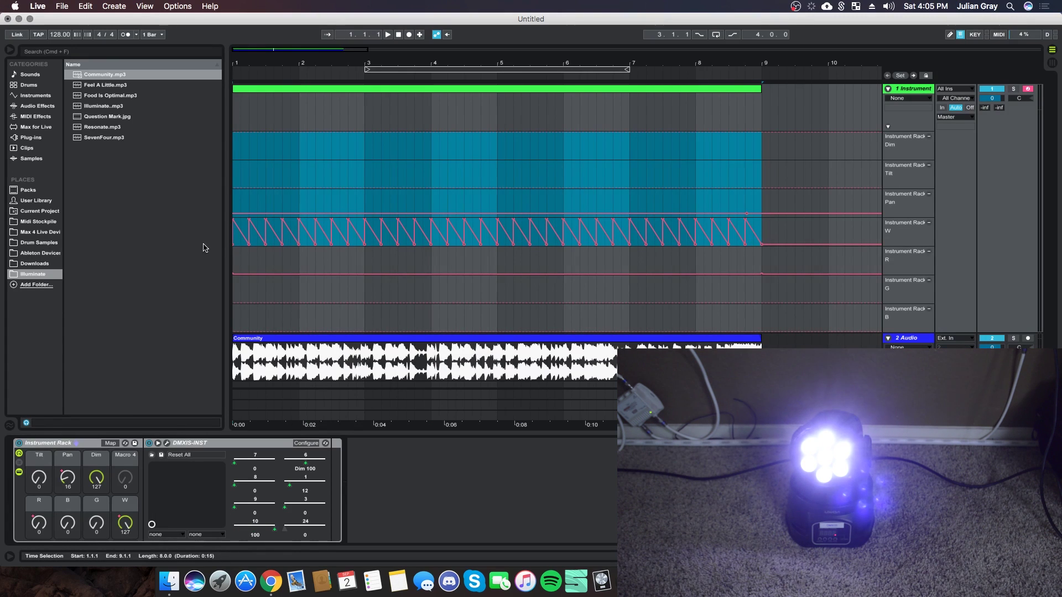
click(233, 235)
key(super+c)
click(232, 268)
key(super+v)
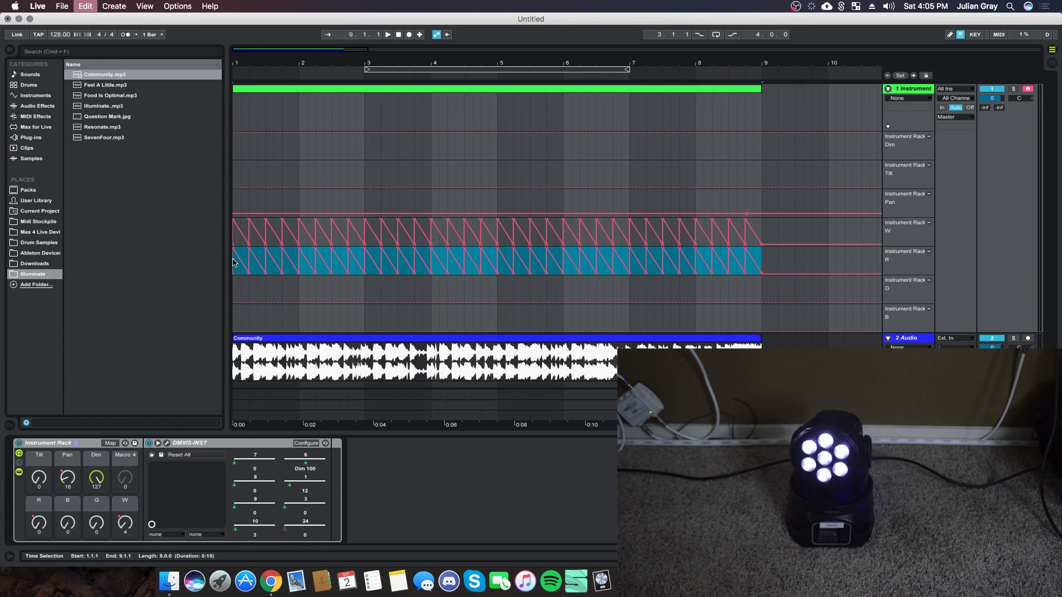
Play the arrangement from bar 1 to check the W and R flashes against the audio, and stop it
click(387, 34)
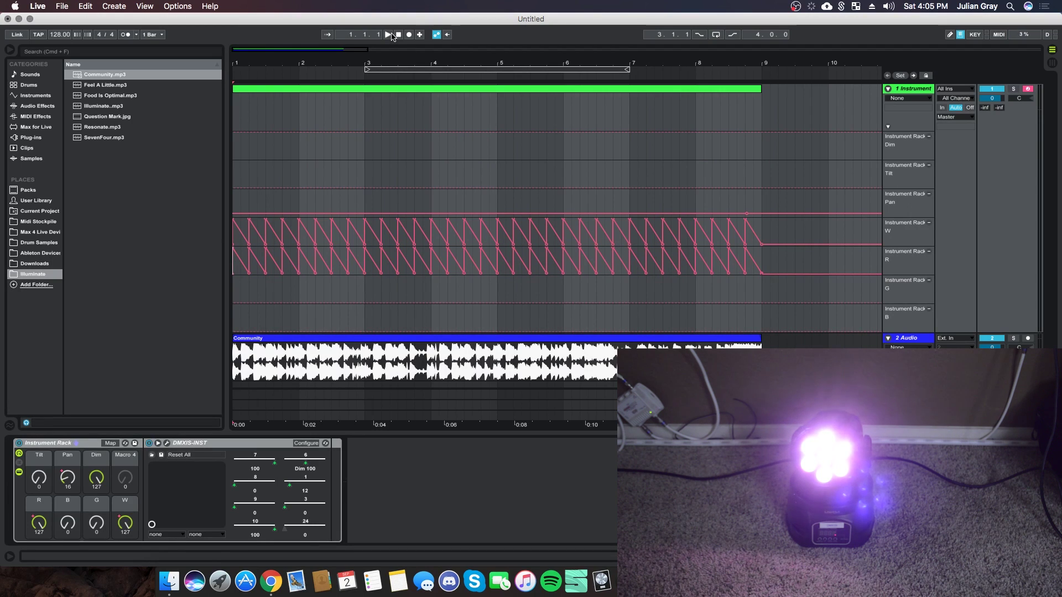
click(388, 35)
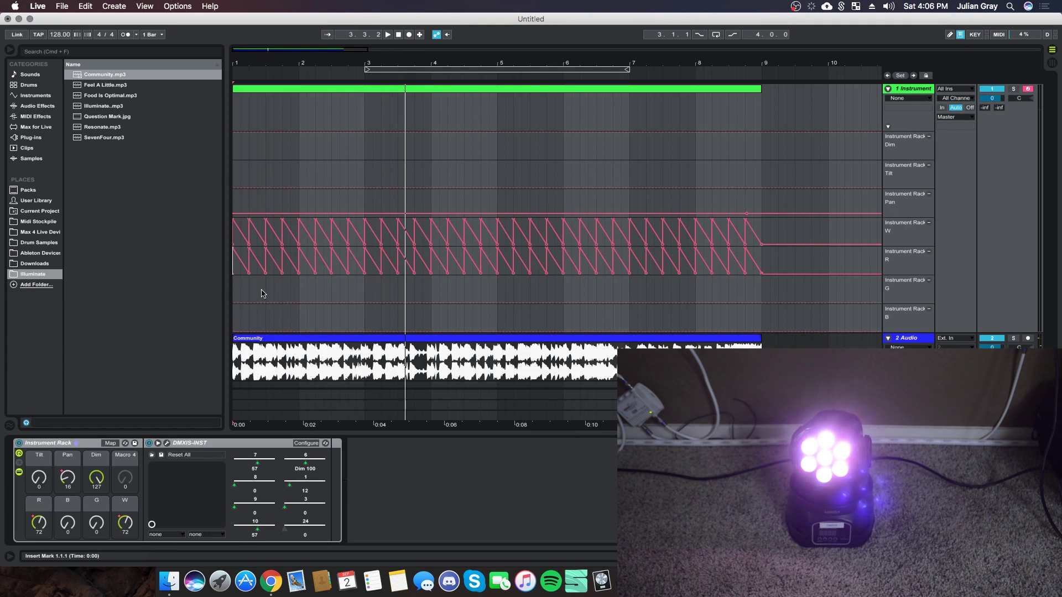
click(389, 183)
key(space)
Shape the Tilt automation from zero at bar 1 to maximum at bar 3 and zero at bar 5, and duplicate those four bars
click(363, 184)
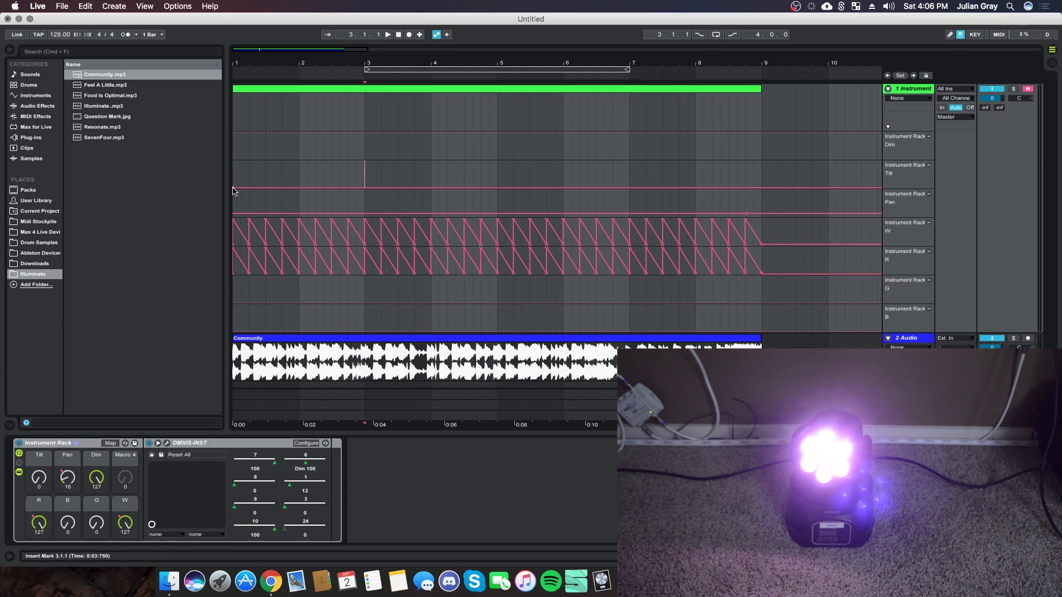
drag(365, 188, 235, 186)
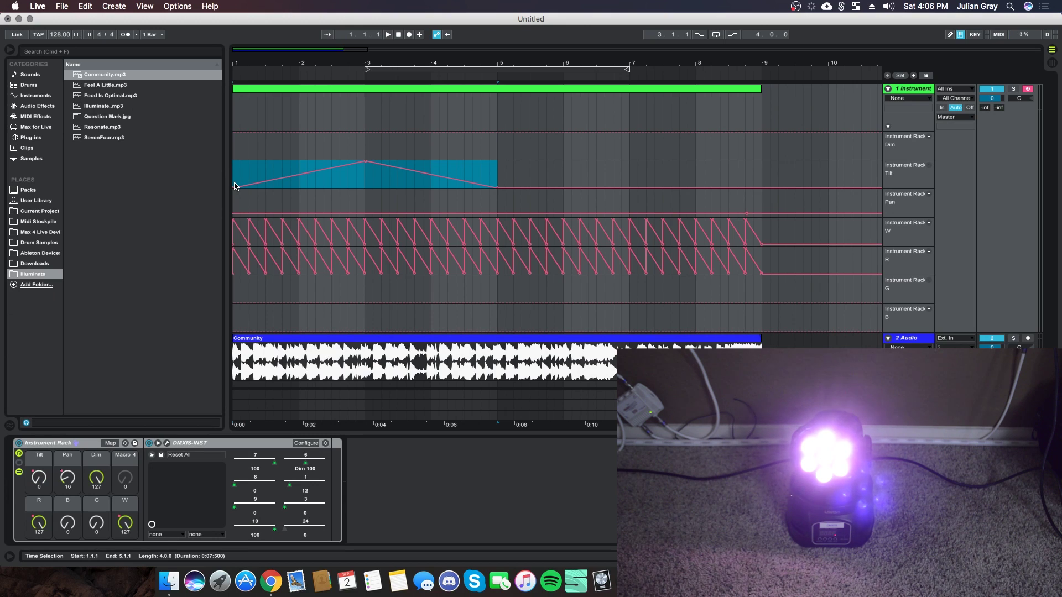
key(super+d)
drag(500, 166, 235, 178)
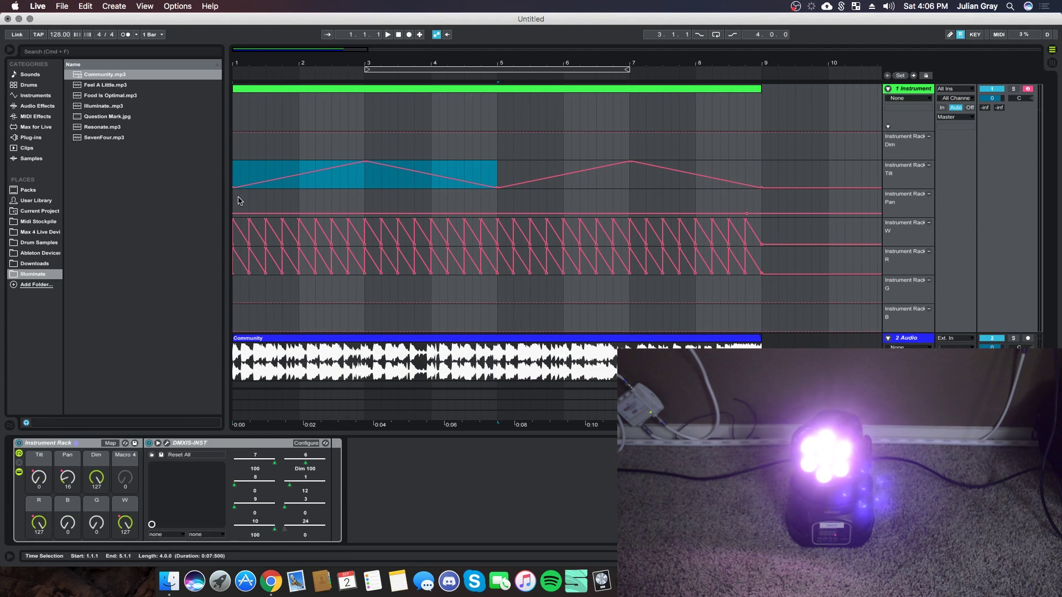
click(235, 201)
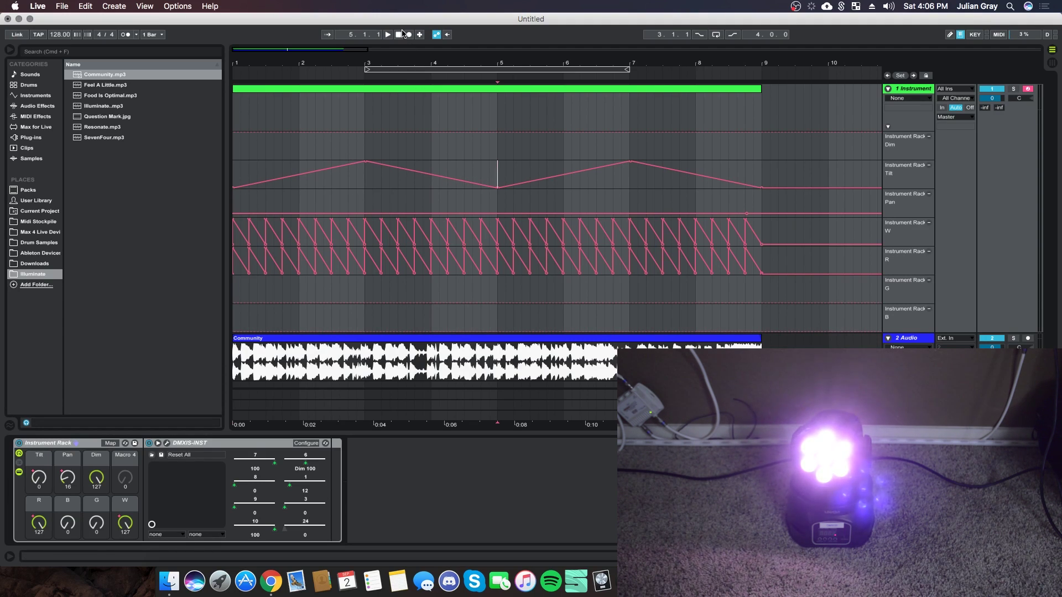
Play the arrangement from bar 1 to check the tilt movement together with the flashes, and stop it
click(388, 36)
click(388, 35)
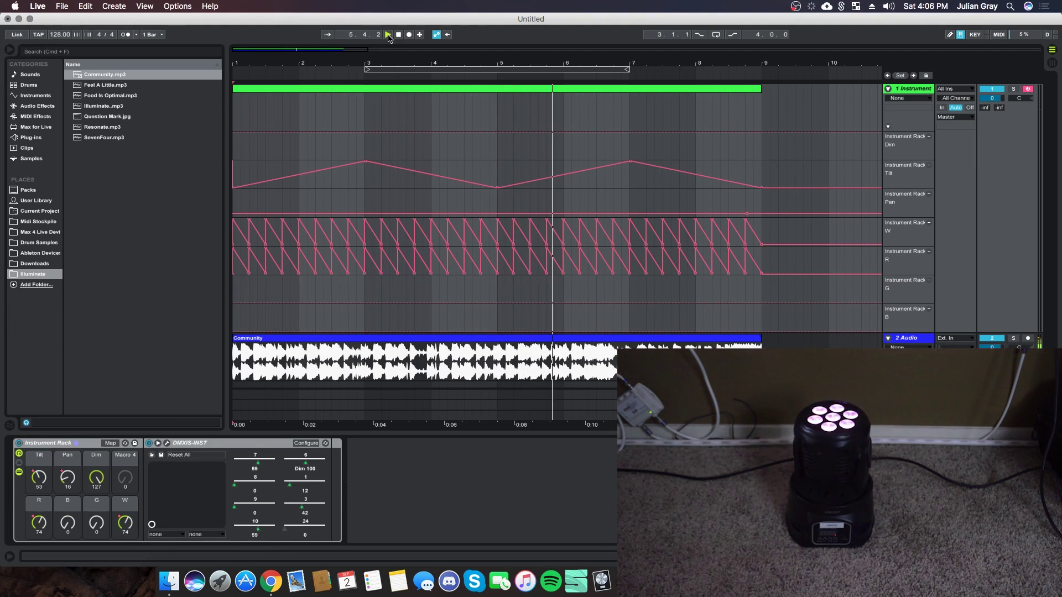
click(631, 184)
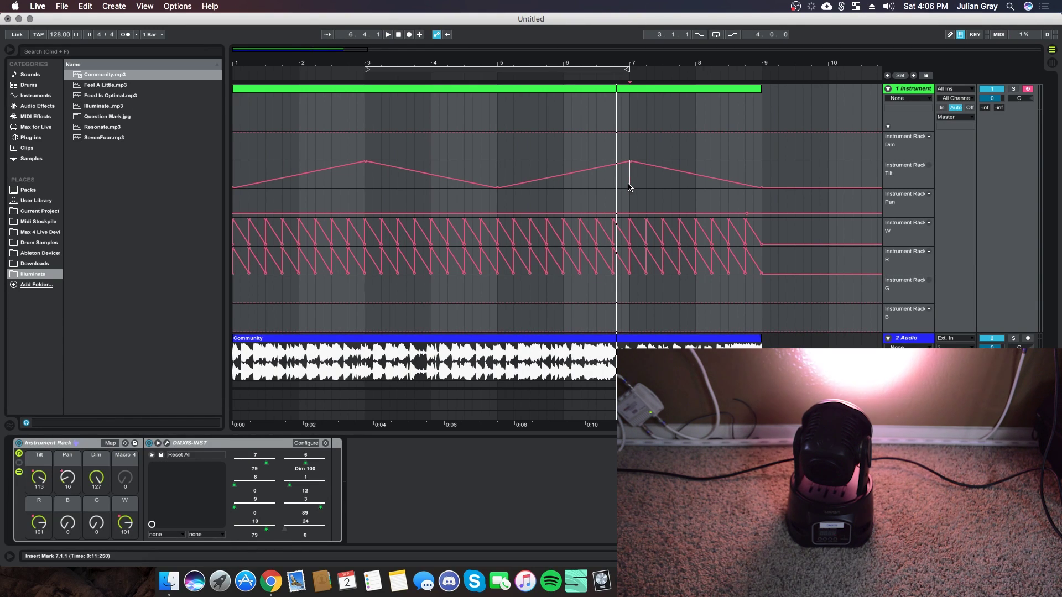
click(762, 173)
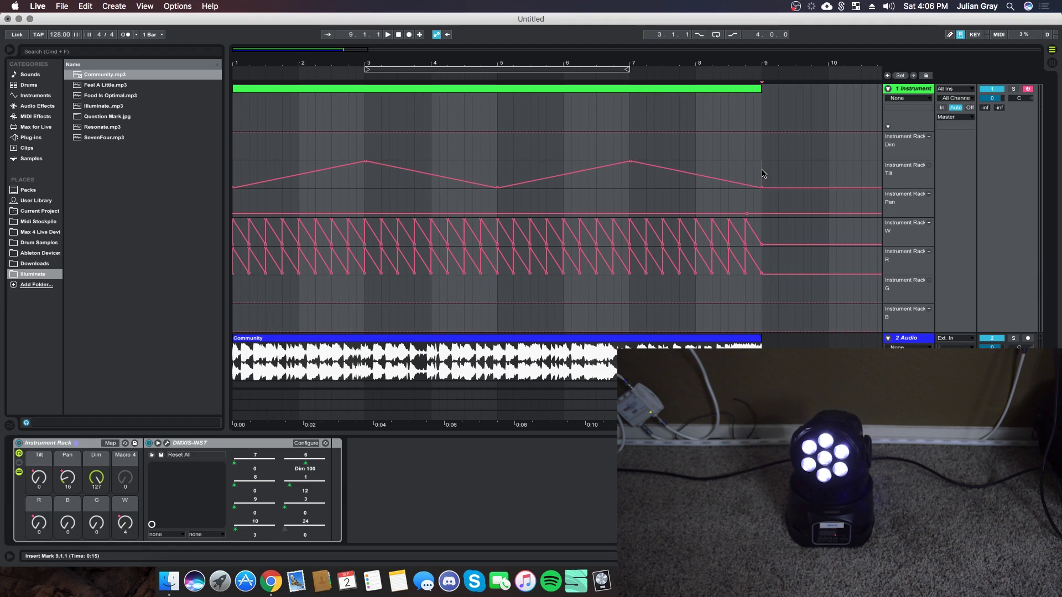
Fold the instrument track's automation lanes and copy its eight-bar MIDI clip into the track's first Session View slot
key(minus)
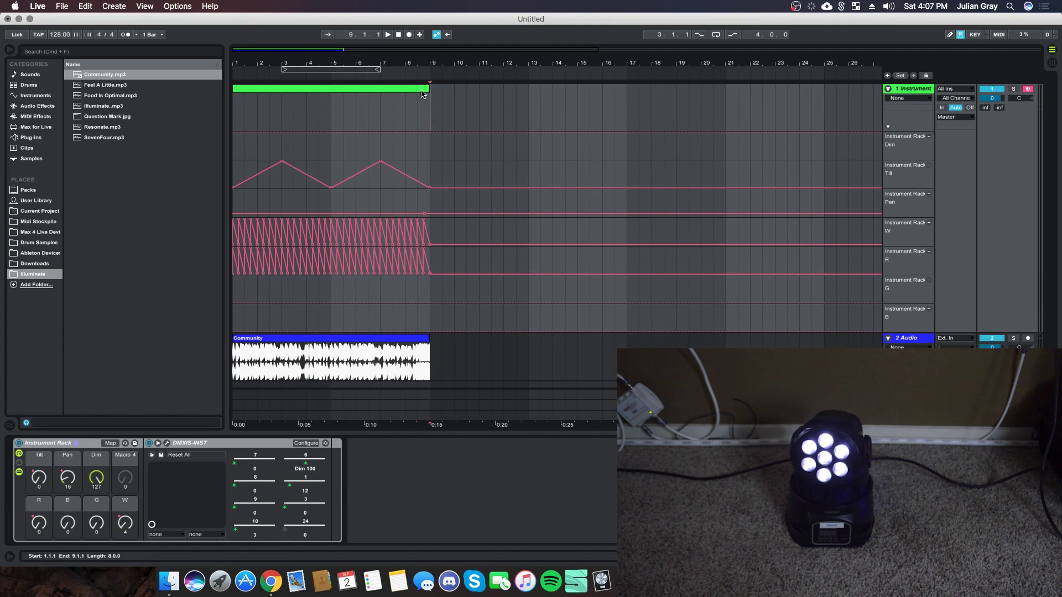
click(421, 94)
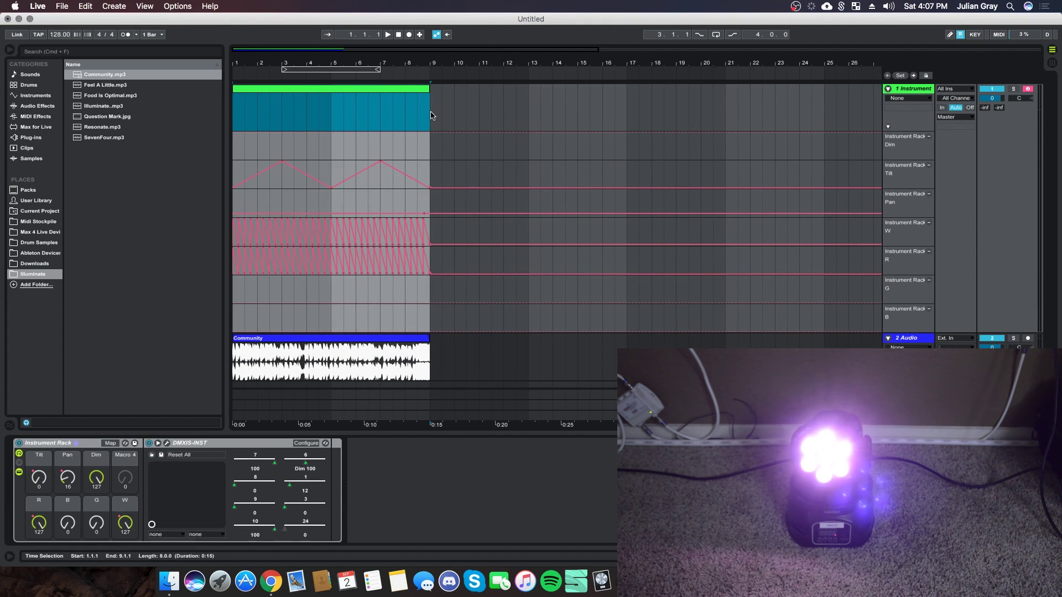
click(887, 127)
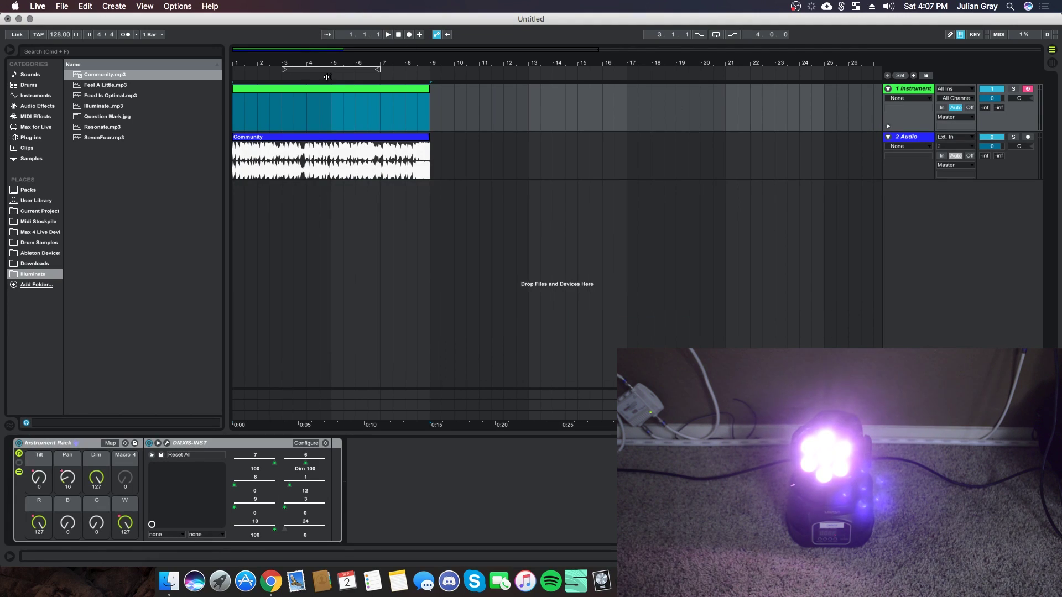
right_click(347, 91)
click(364, 104)
click(1053, 63)
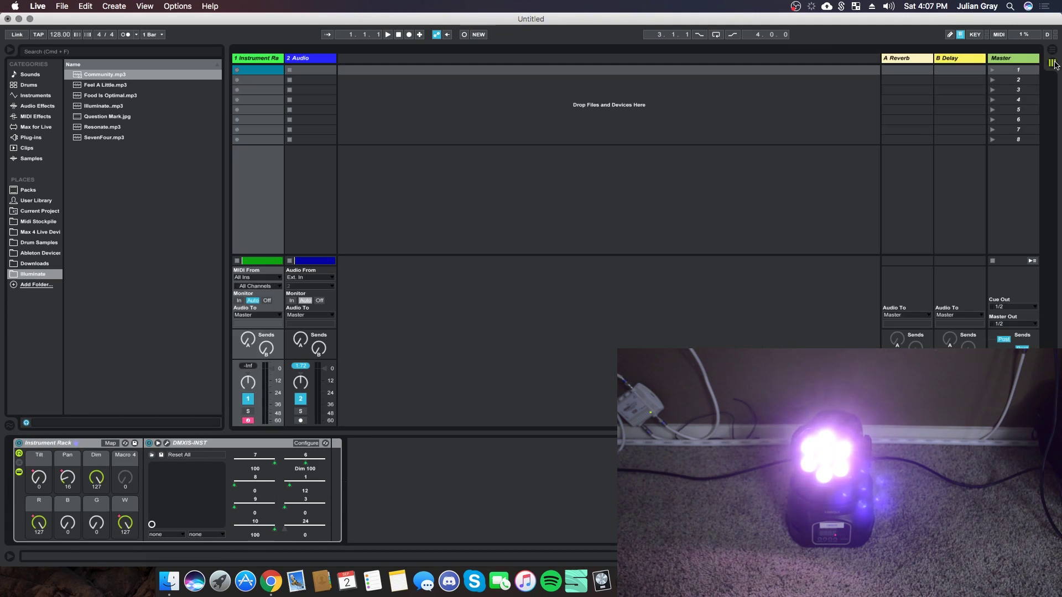
right_click(262, 72)
click(276, 78)
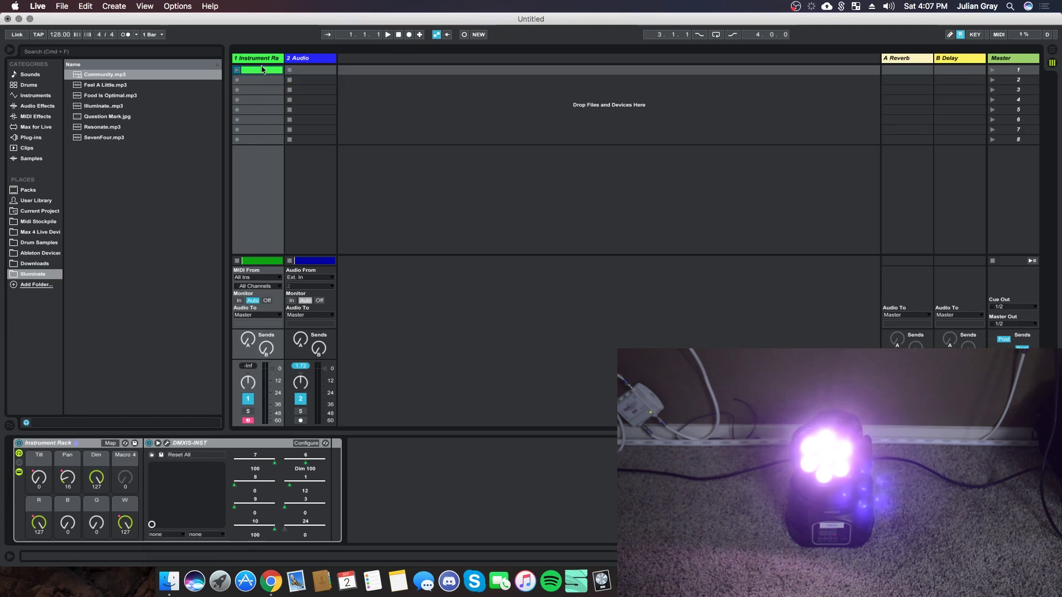
Rename the pasted session clip as Tilt and quarter flash and widen the Instrument Rack track
right_click(264, 70)
click(284, 128)
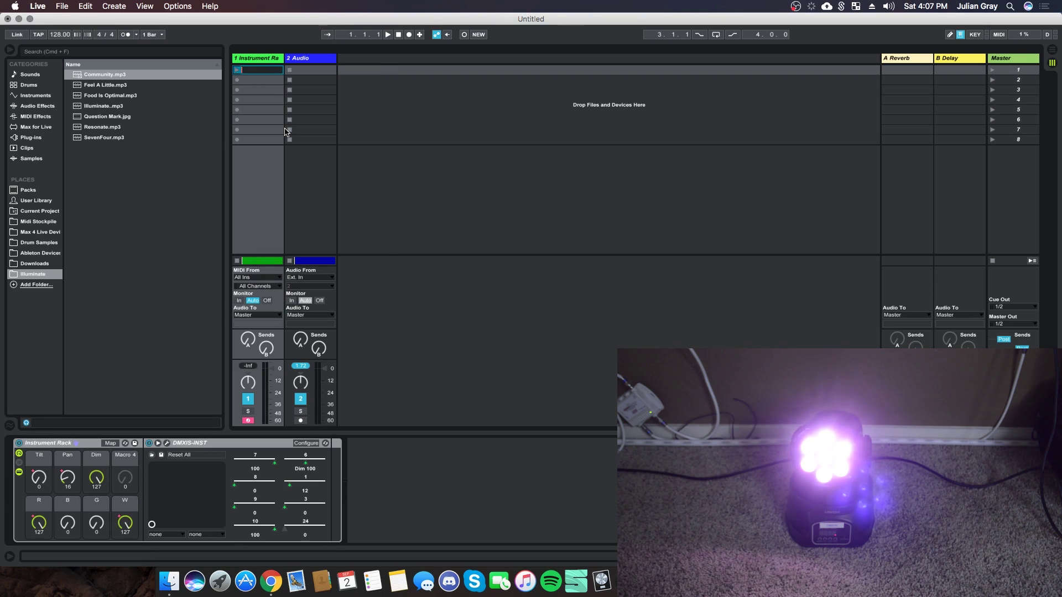
text(Tilt and quarter)
drag(284, 57, 315, 57)
Copy the Community audio clip from the arrangement into the Audio track's first Session View slot
click(1053, 49)
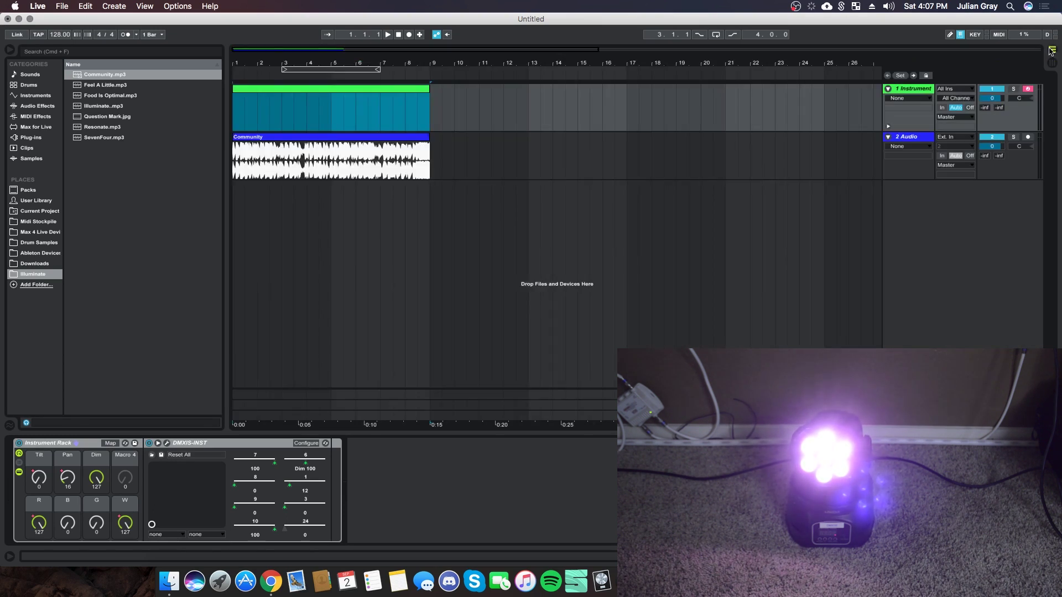
right_click(350, 135)
key(Escape)
click(1051, 49)
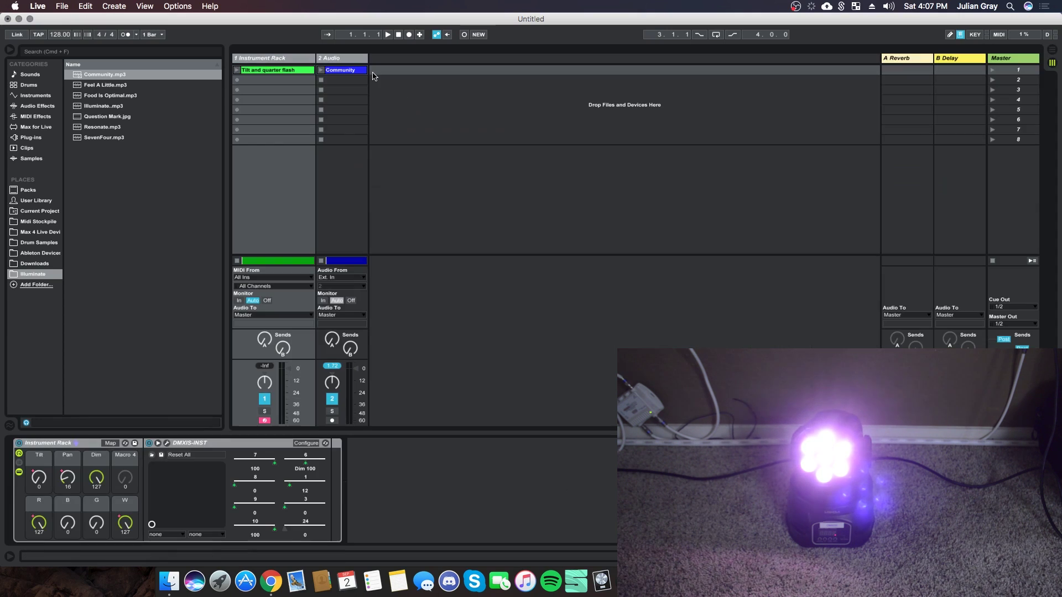
Group the Instrument Rack and Audio tracks into one group track
click(358, 81)
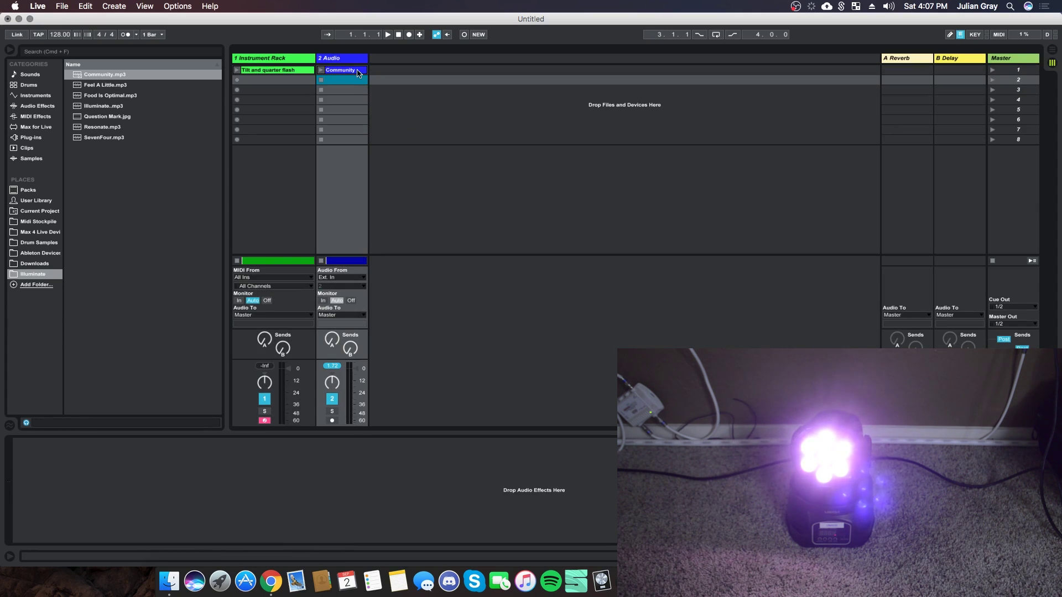
click(350, 60)
shift+click(281, 56)
right_click(282, 58)
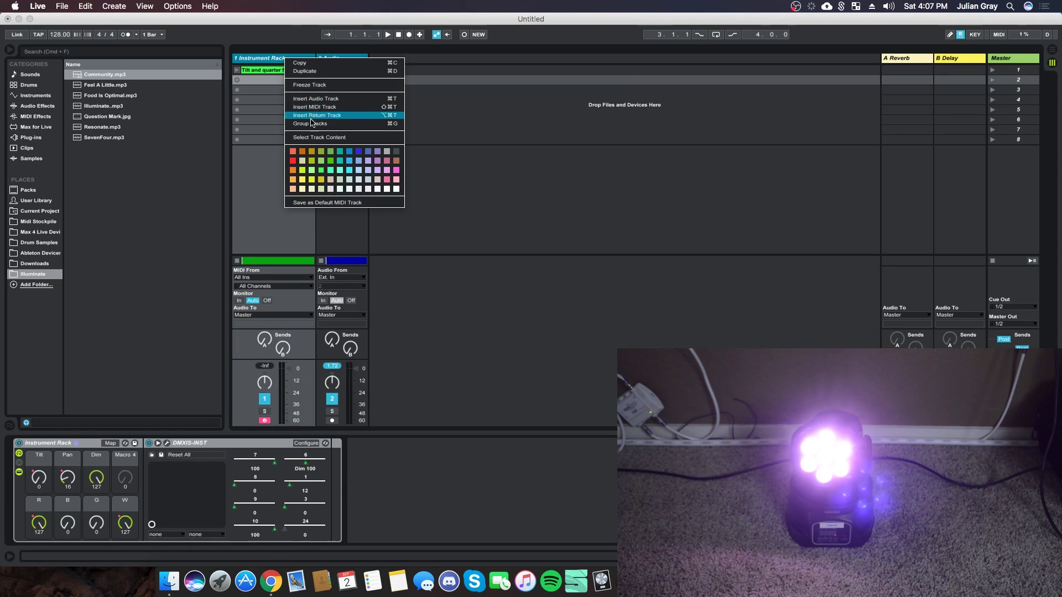
click(309, 119)
Rename the new group track as Community ser
right_click(247, 57)
click(268, 83)
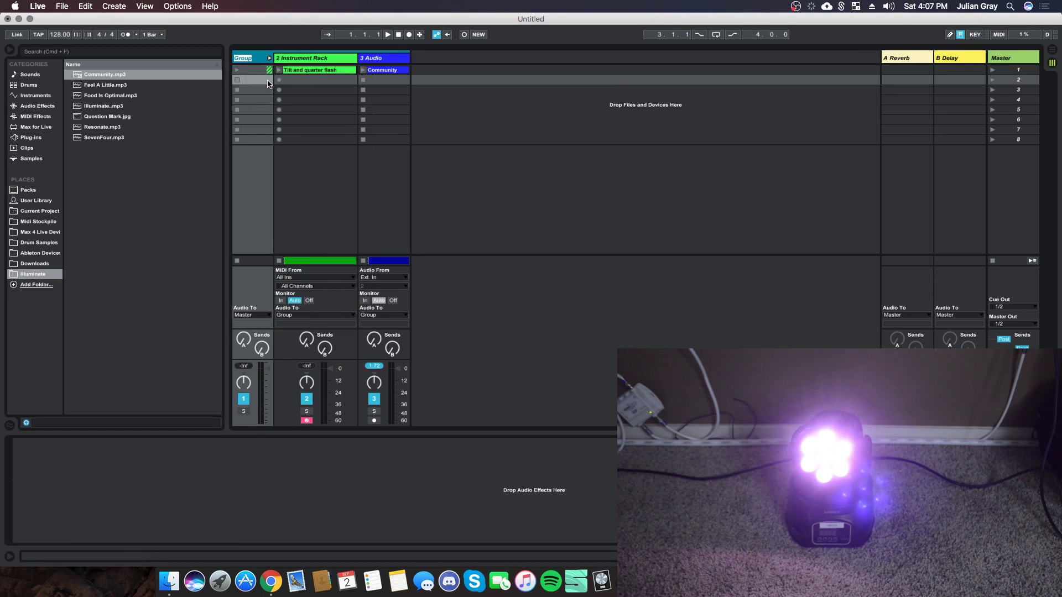
text(Community ser)
key(Return)
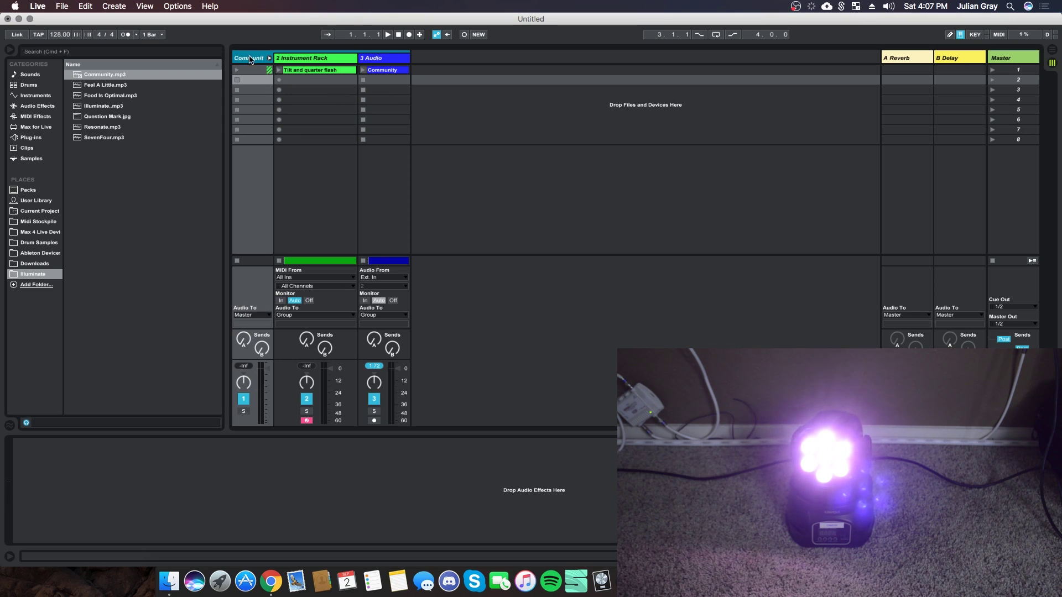
Fold the group track, launch its first slot to check the light and audio clips together, and stop the group's clips
click(269, 58)
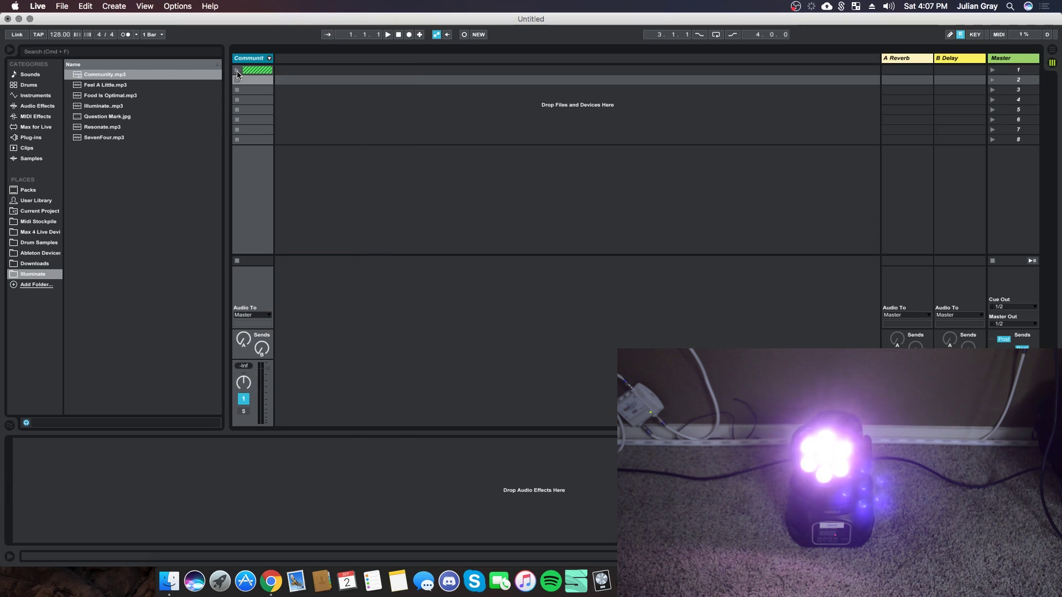
click(236, 71)
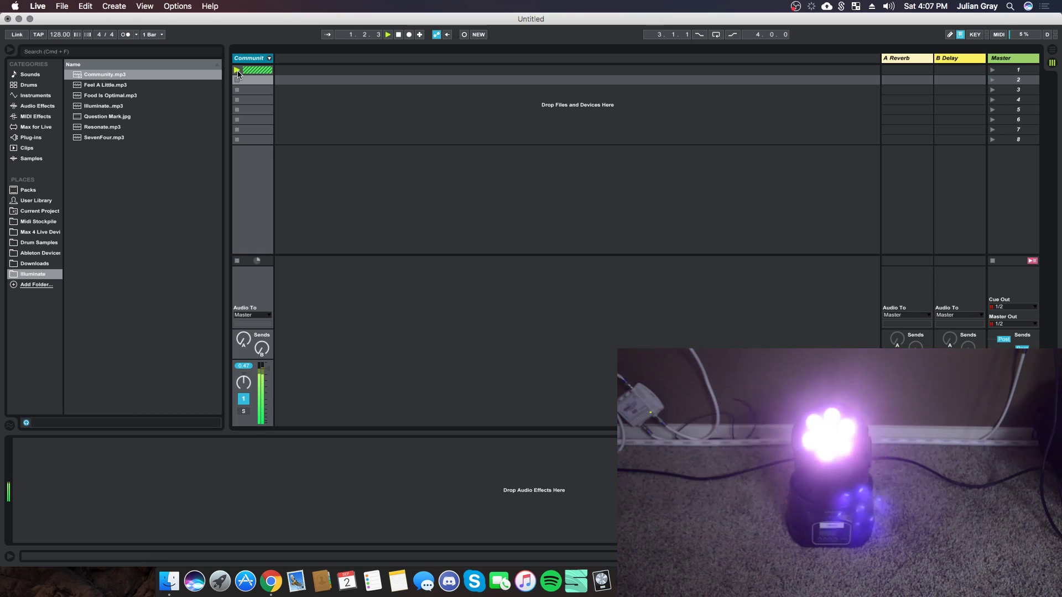
click(236, 80)
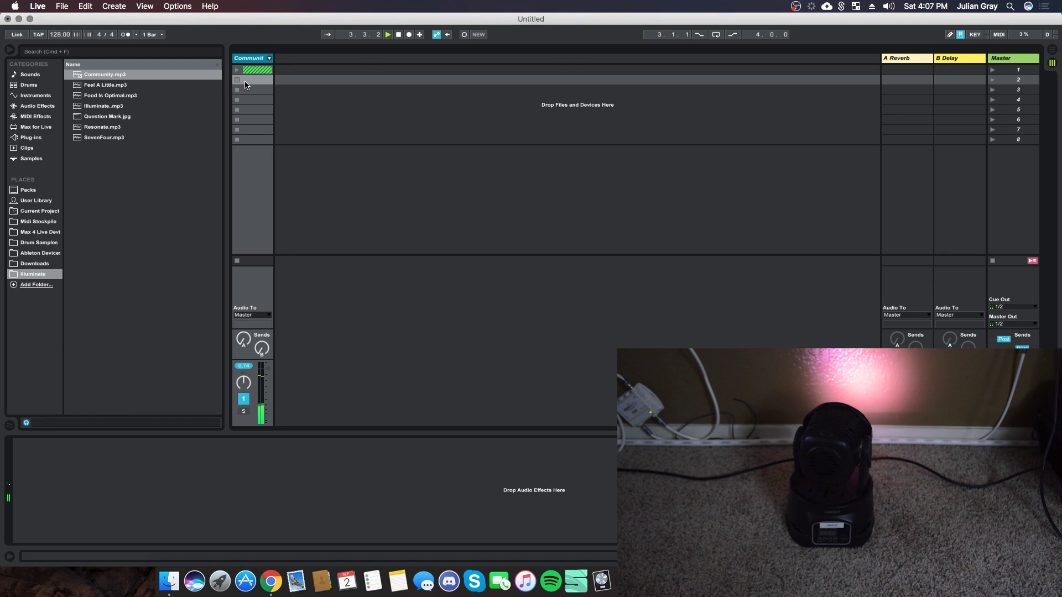
click(254, 71)
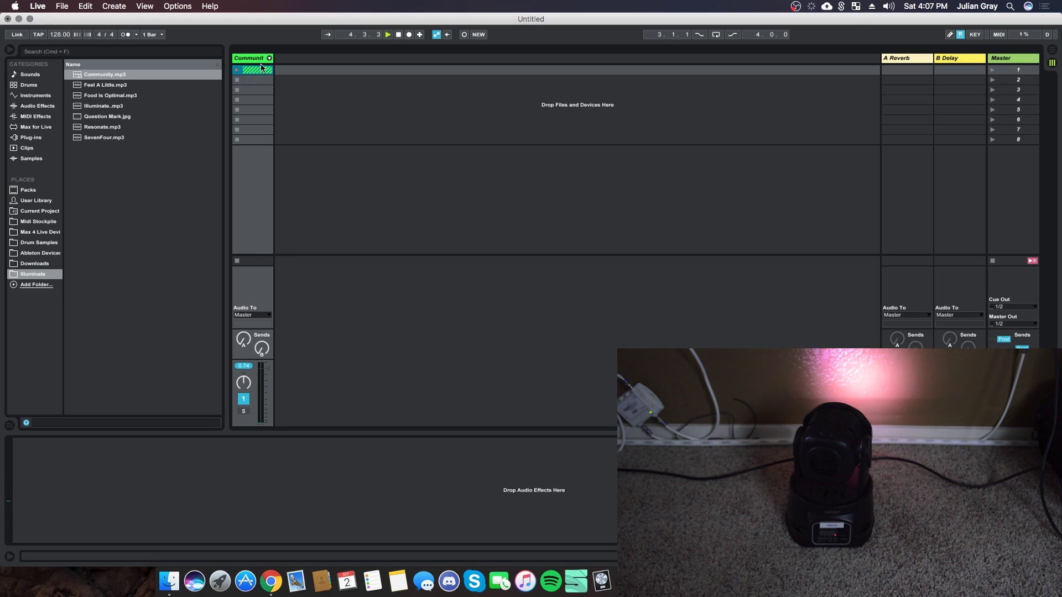
Unfold the group track and go over the Tilt and quarter flash and Community clips inside it
click(270, 58)
click(282, 71)
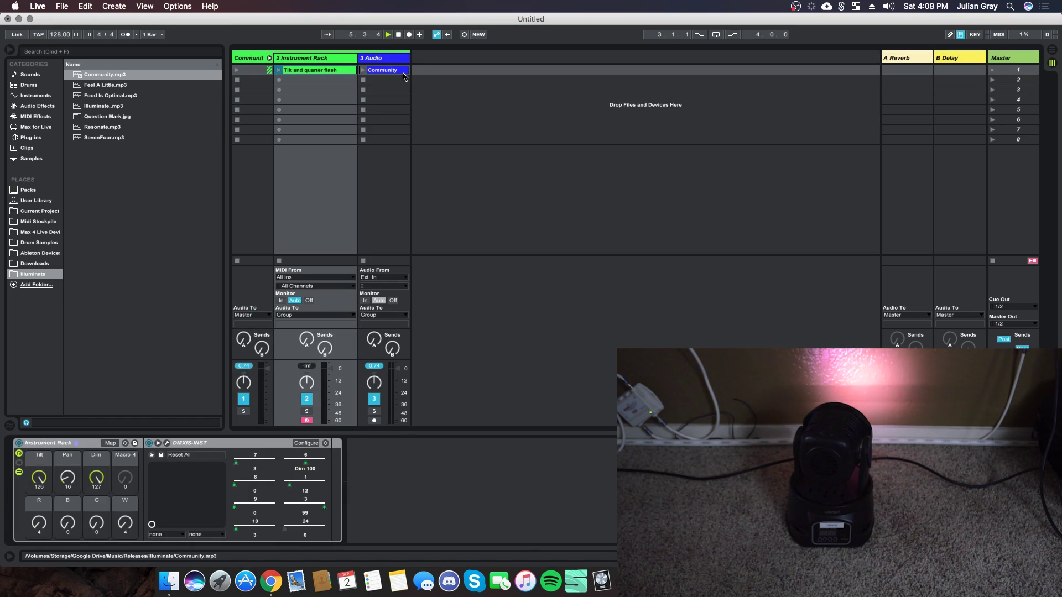
click(381, 70)
click(340, 70)
click(382, 70)
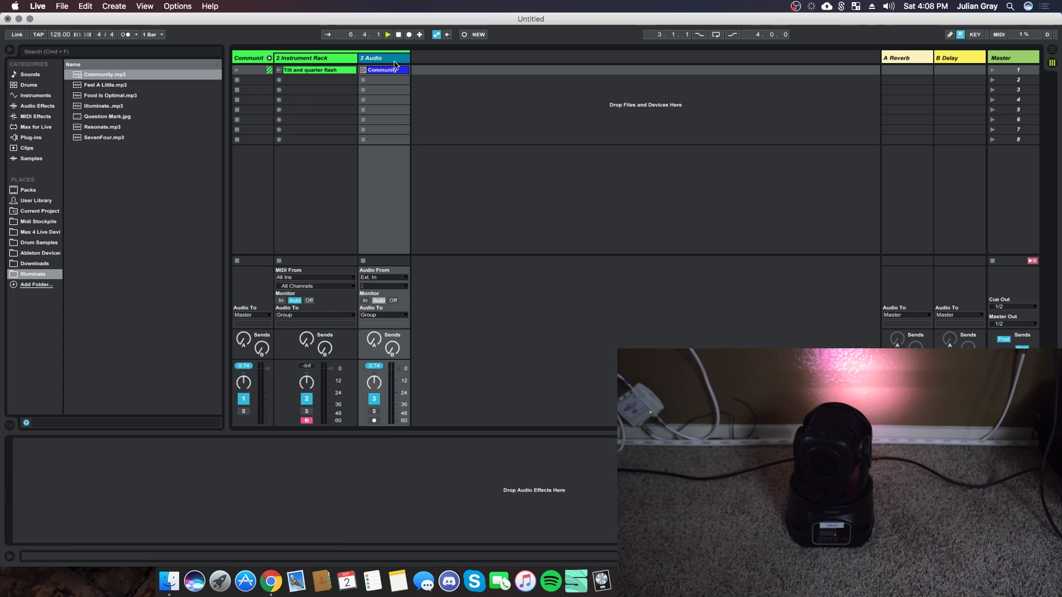
Step through scenes 1 to 3 on the Master track, return to scene 1 and stop playback
click(1005, 71)
key(Down)
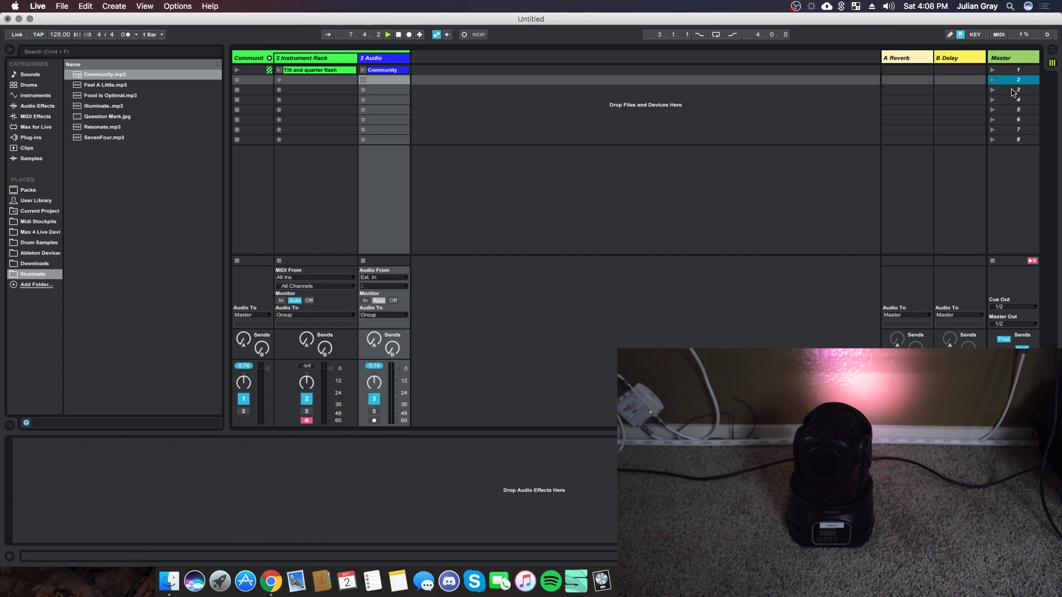
key(Down)
key(Down)
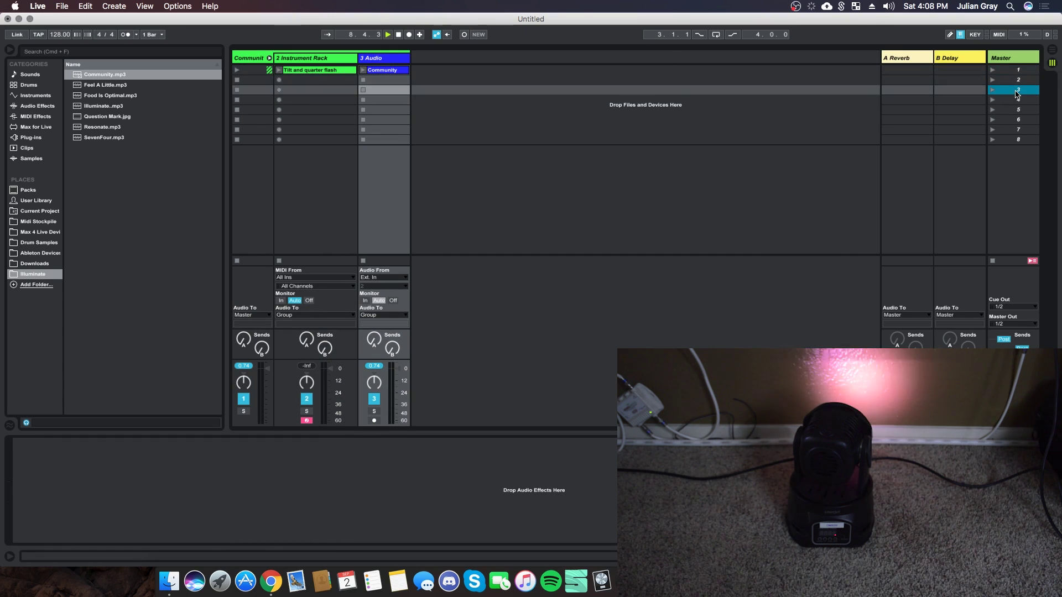
key(Up)
key(Up)
key(Up)
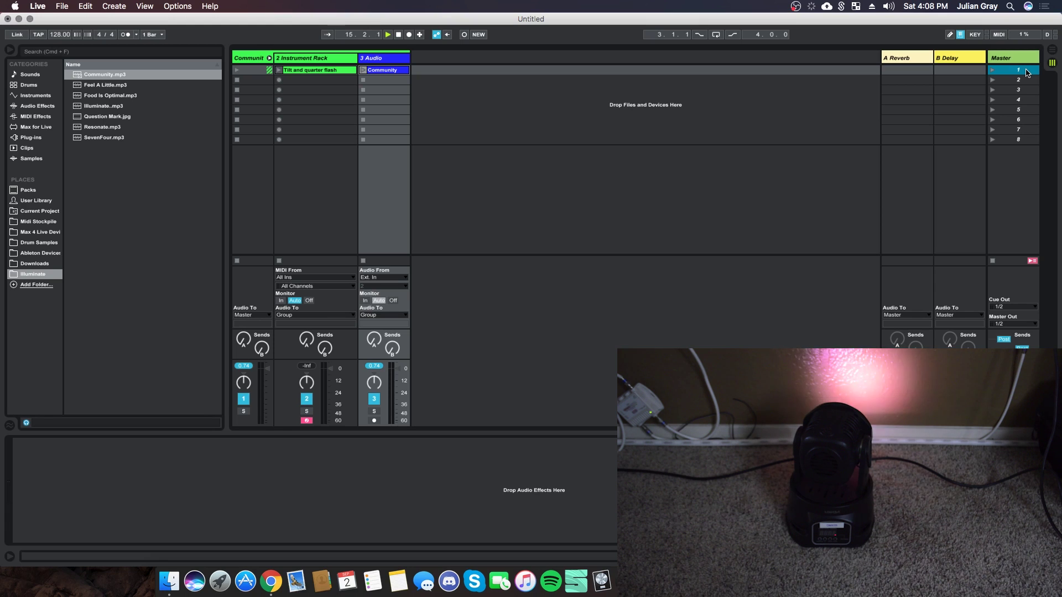
key(space)
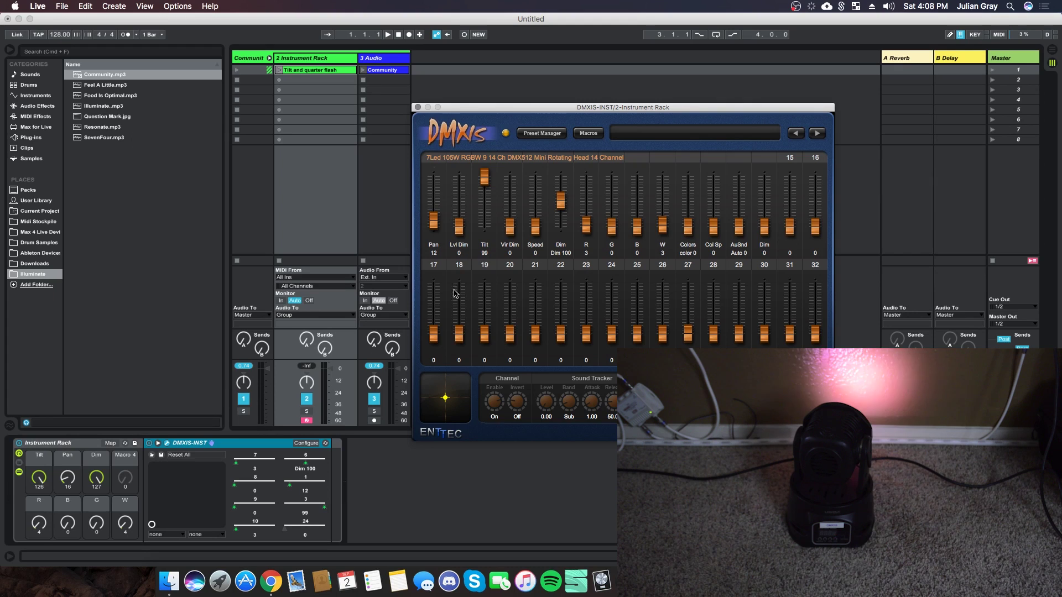
Assign the Lixada 7Led 105W RGBW 9 14 Ch DMX512 Mini Rotating Head 14 Channel fixture starting at DMX channel 17
right_click(435, 301)
mouse_move(467, 293)
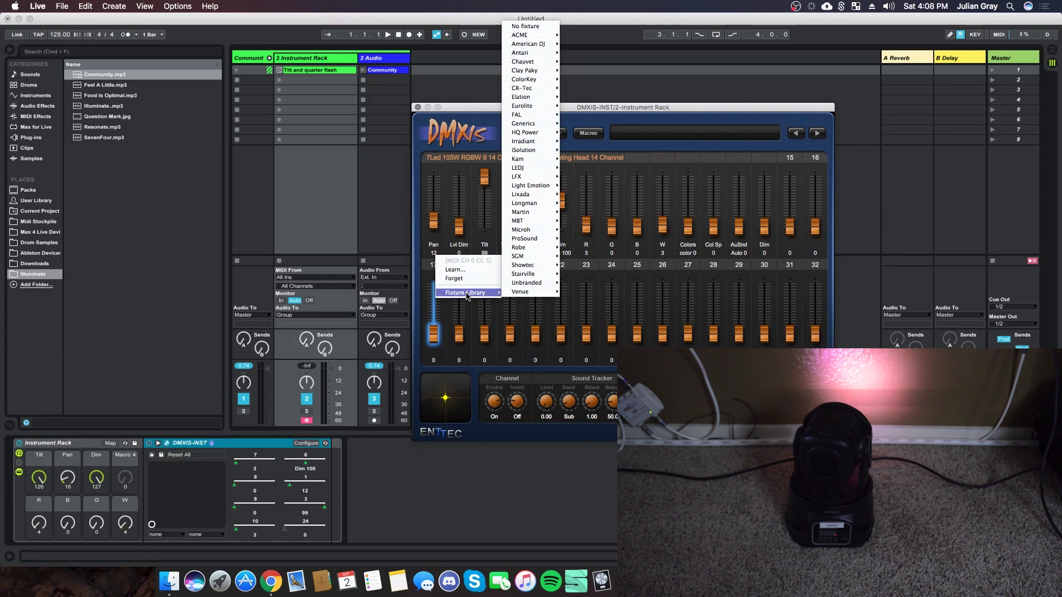
mouse_move(535, 44)
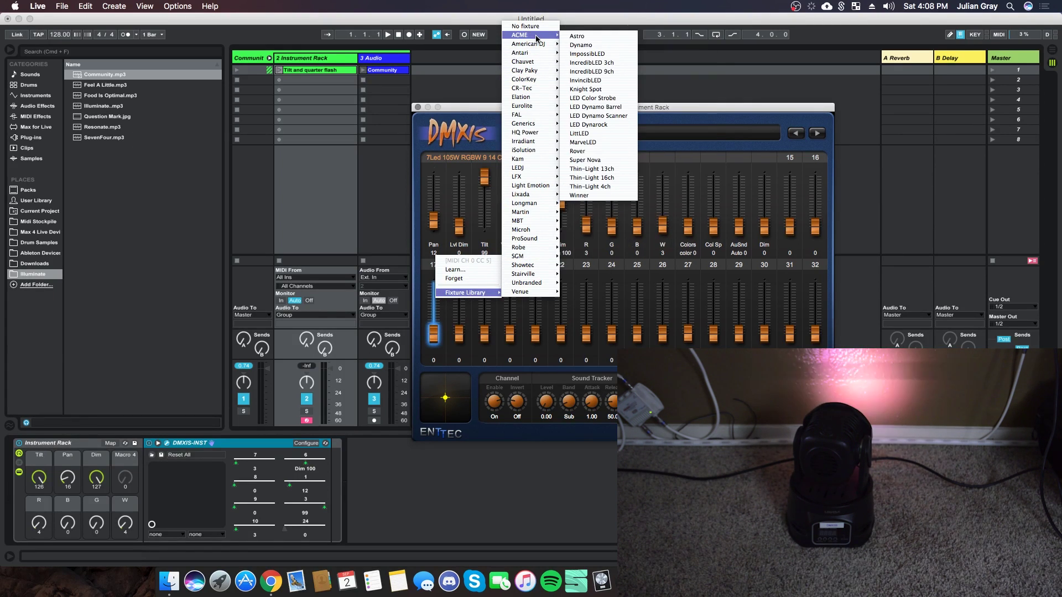
mouse_move(529, 188)
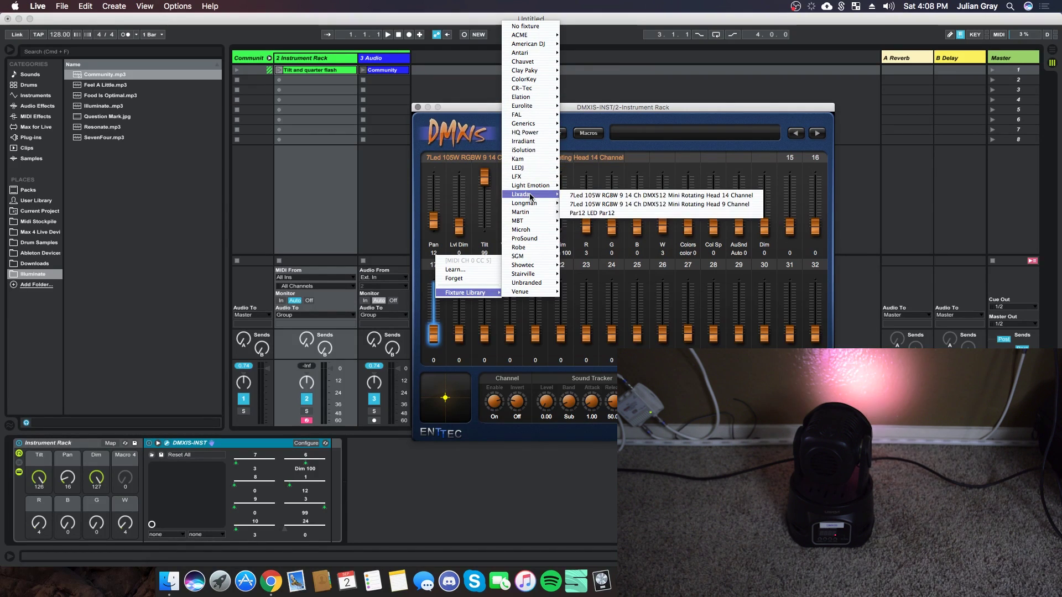
click(589, 203)
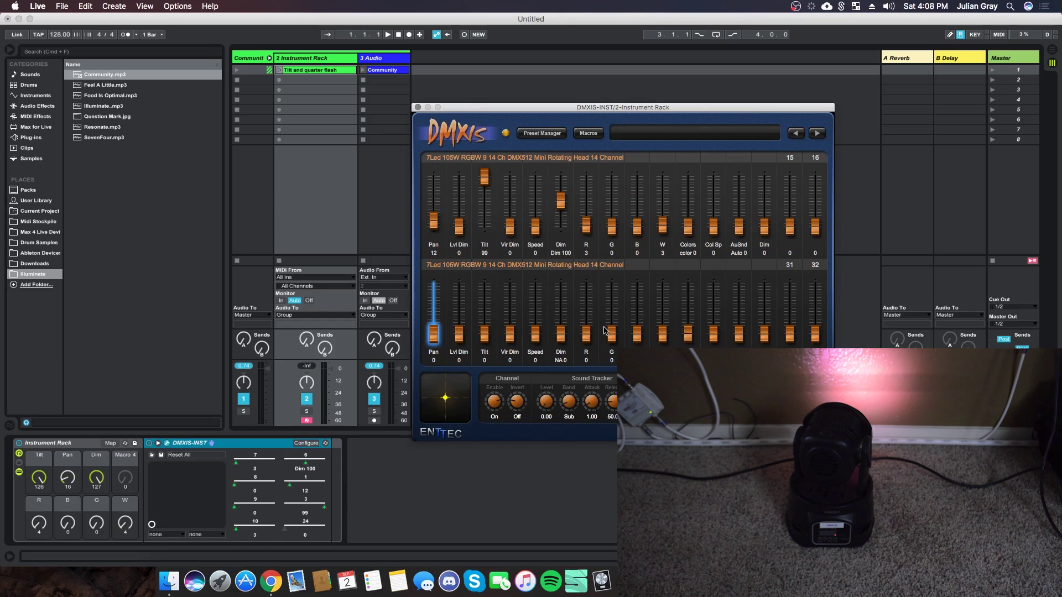
Select the second fixture's Dim fader and turn on parameter configuration for the DMXIS-INST device
mouse_move(560, 334)
mouse_down()
mouse_move(565, 314)
mouse_move(562, 340)
mouse_up()
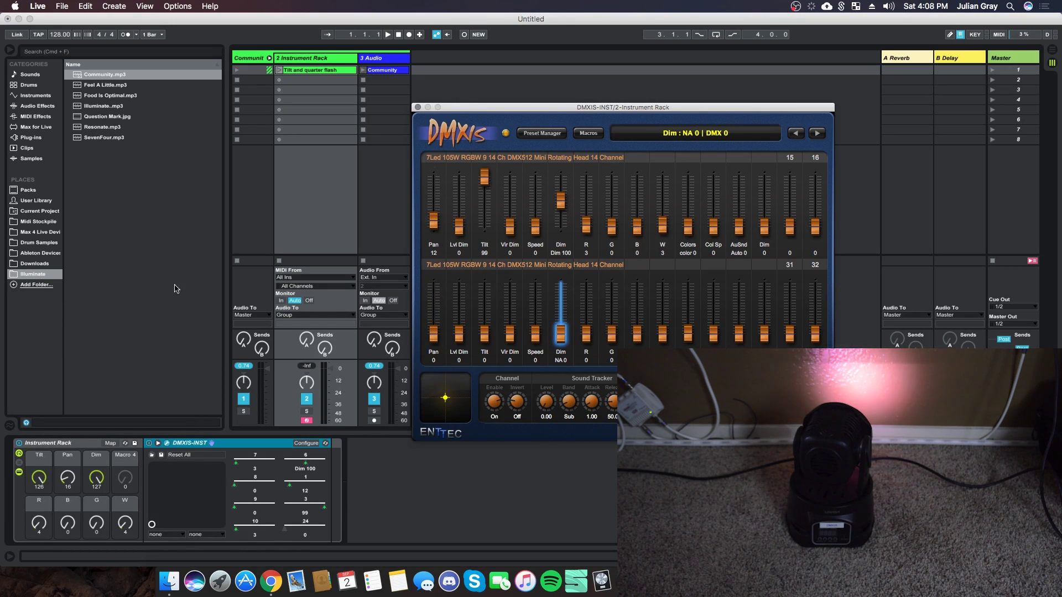
click(303, 451)
click(305, 445)
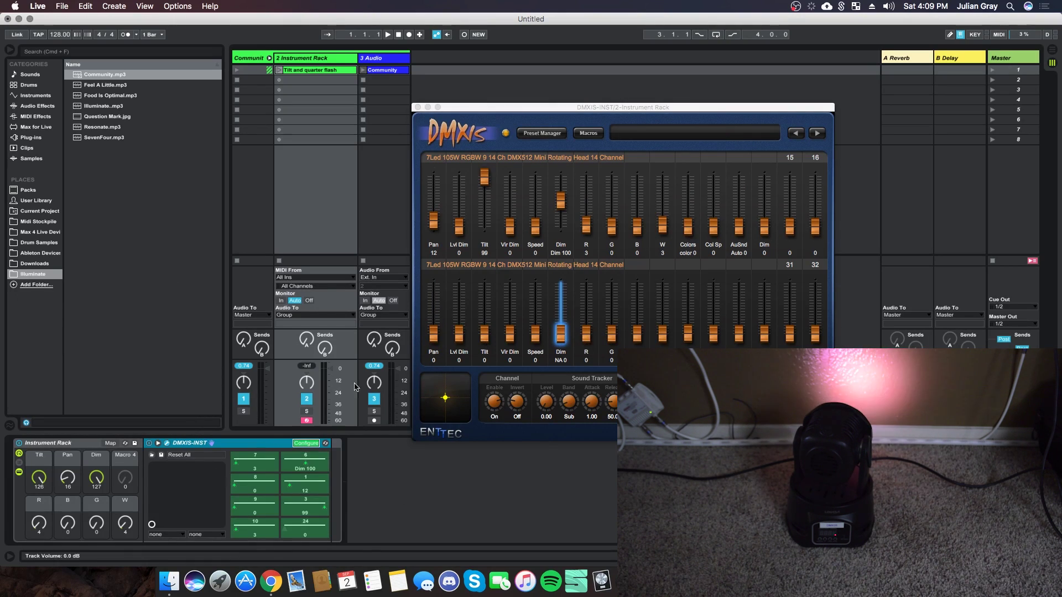
Select the Instrument Rack, move the DMXIS-INST plug-in window higher on the screen and close it
click(94, 479)
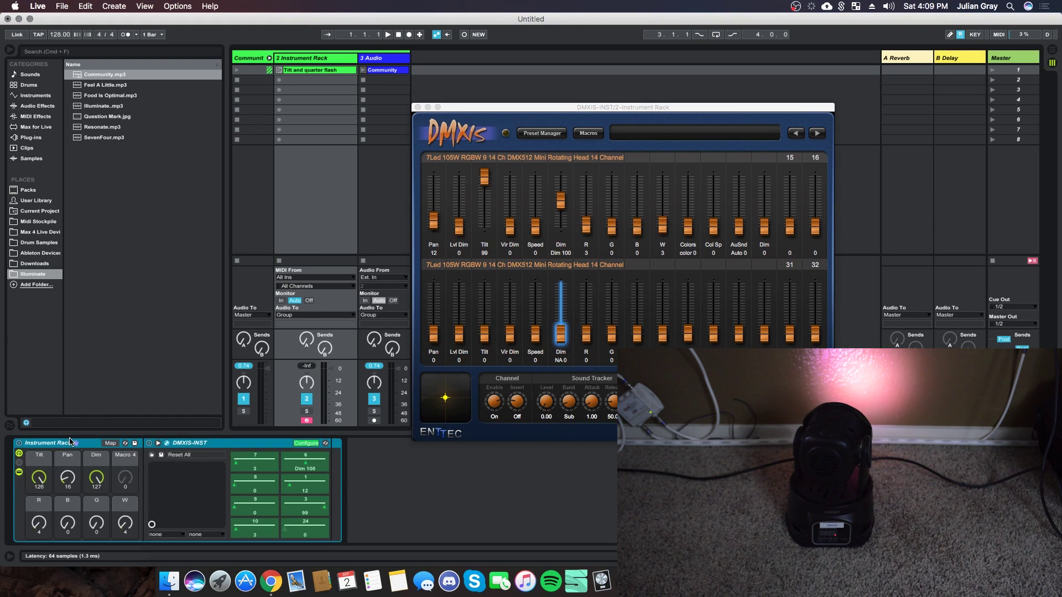
click(495, 112)
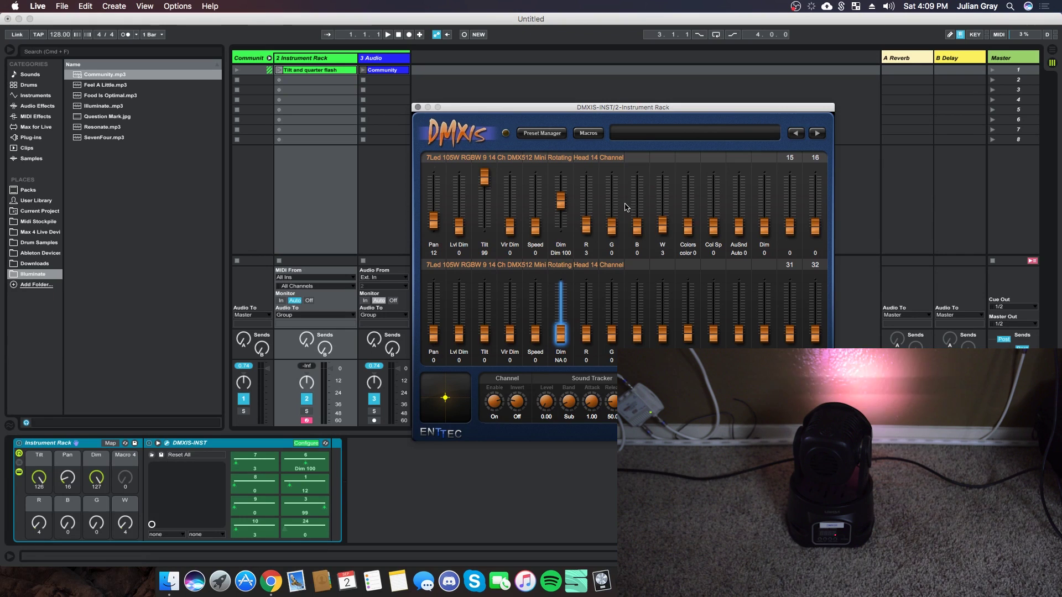
drag(603, 109, 572, 81)
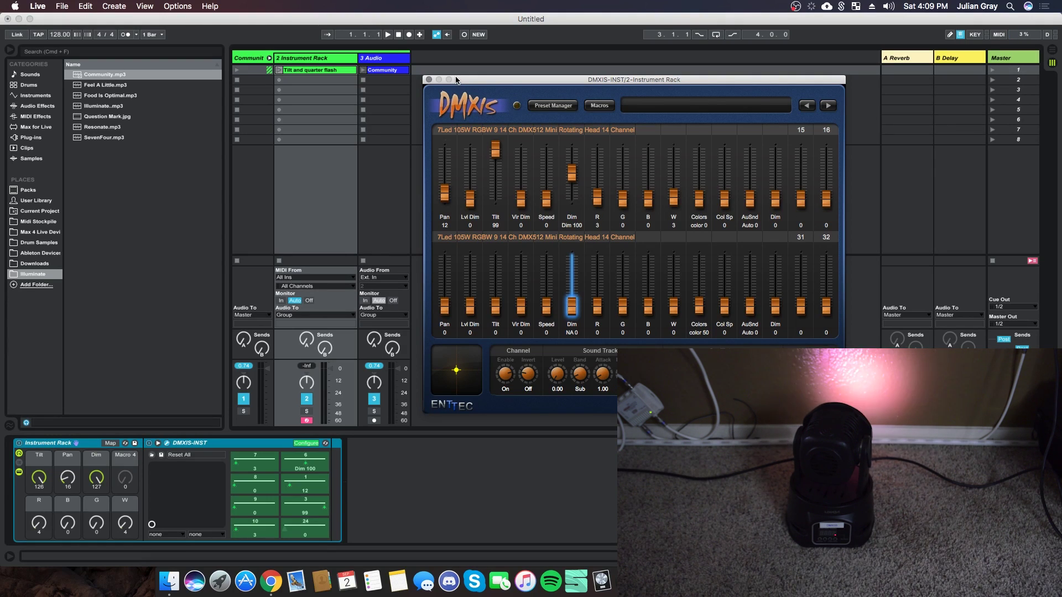
click(429, 80)
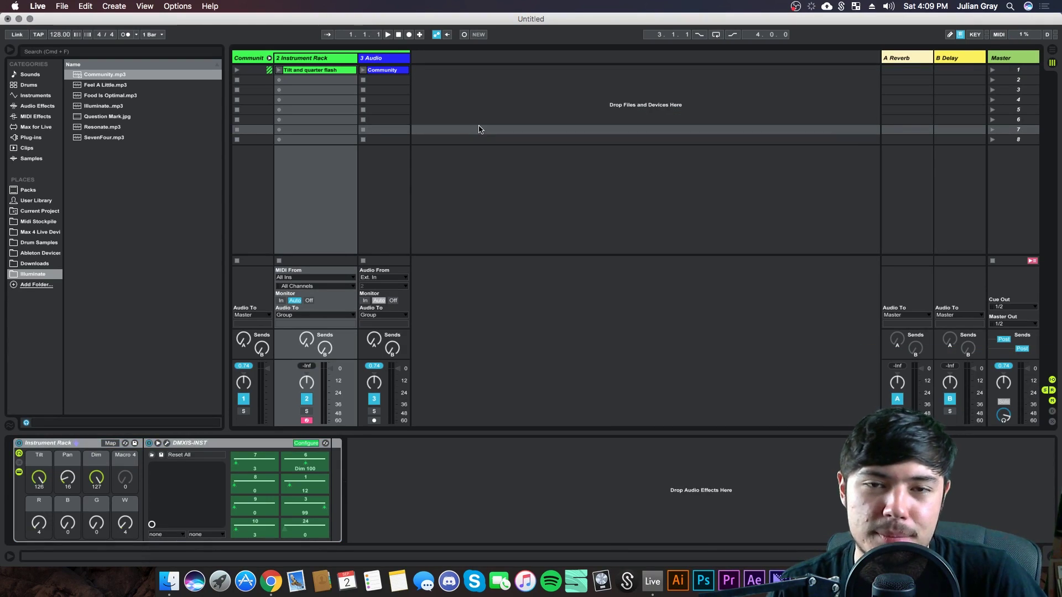